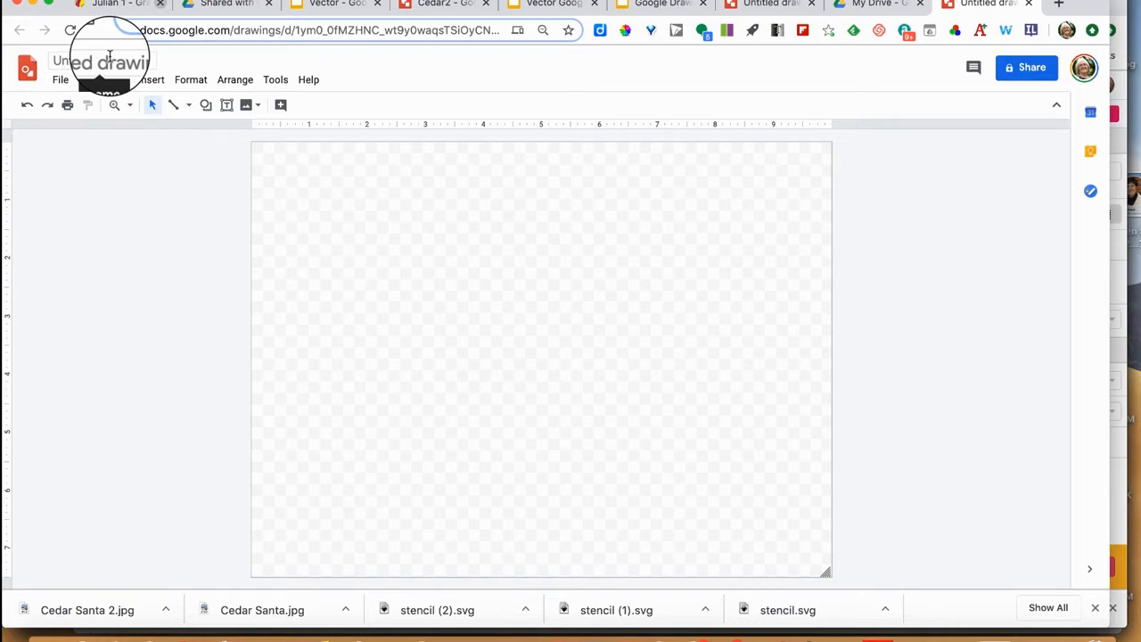
Step: Rename the untitled drawing as Vector Ornament
left_click(109, 57)
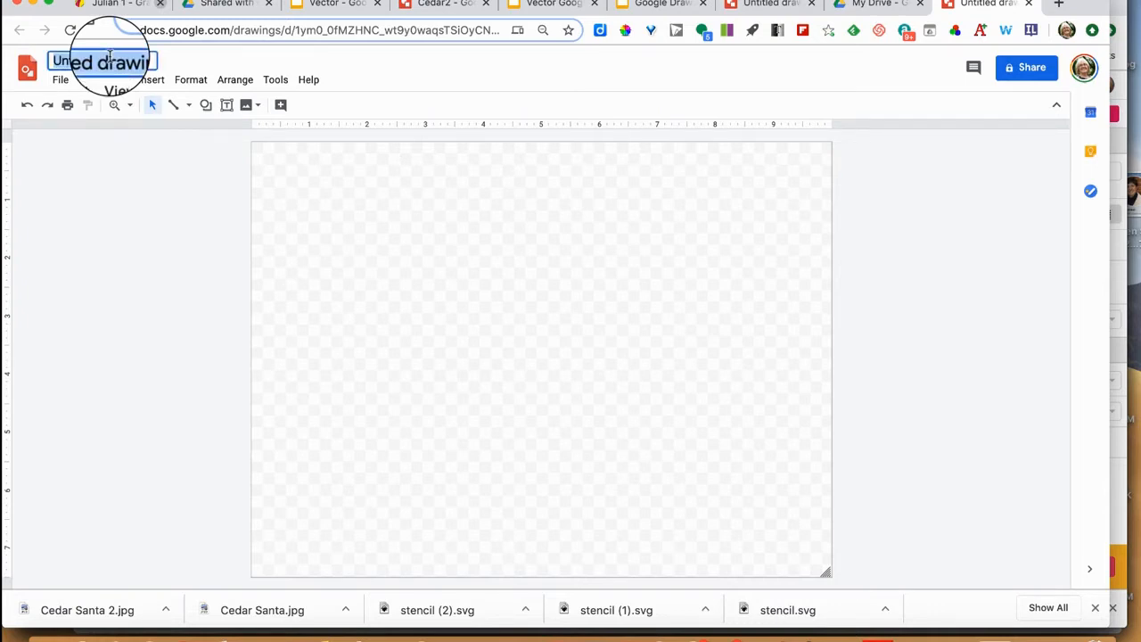
type("Vector O")
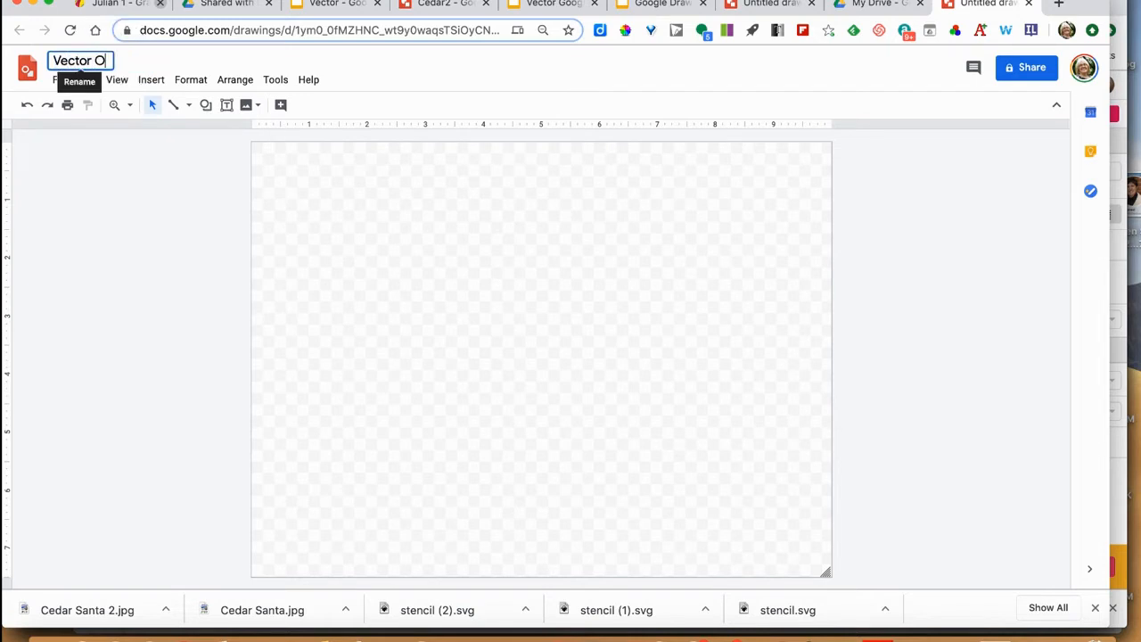
type("rnament")
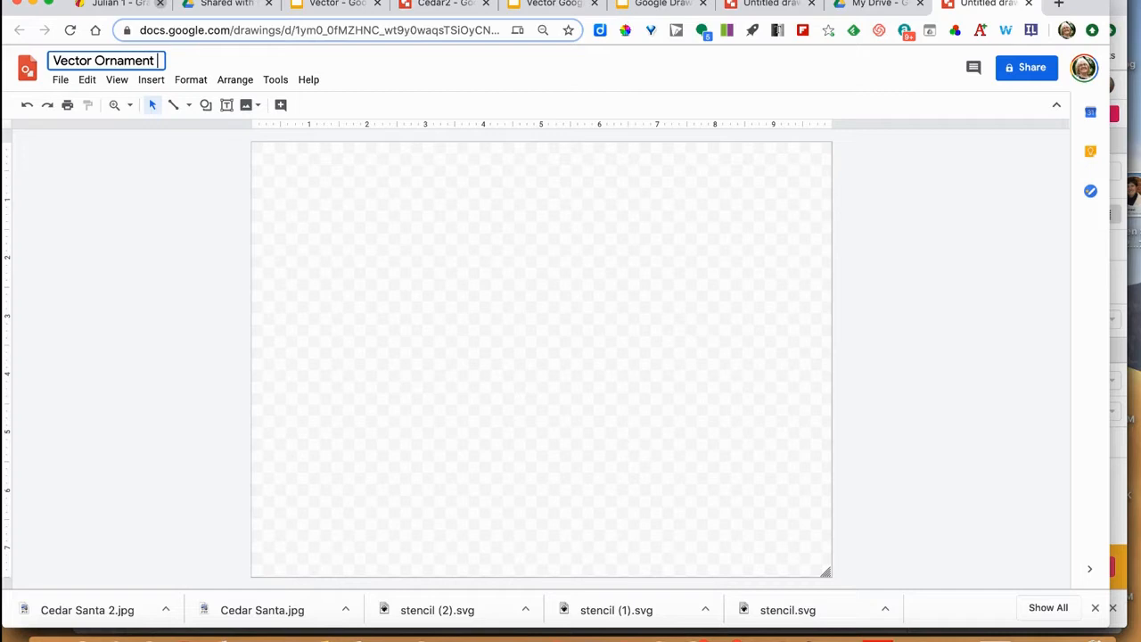
left_click(135, 164)
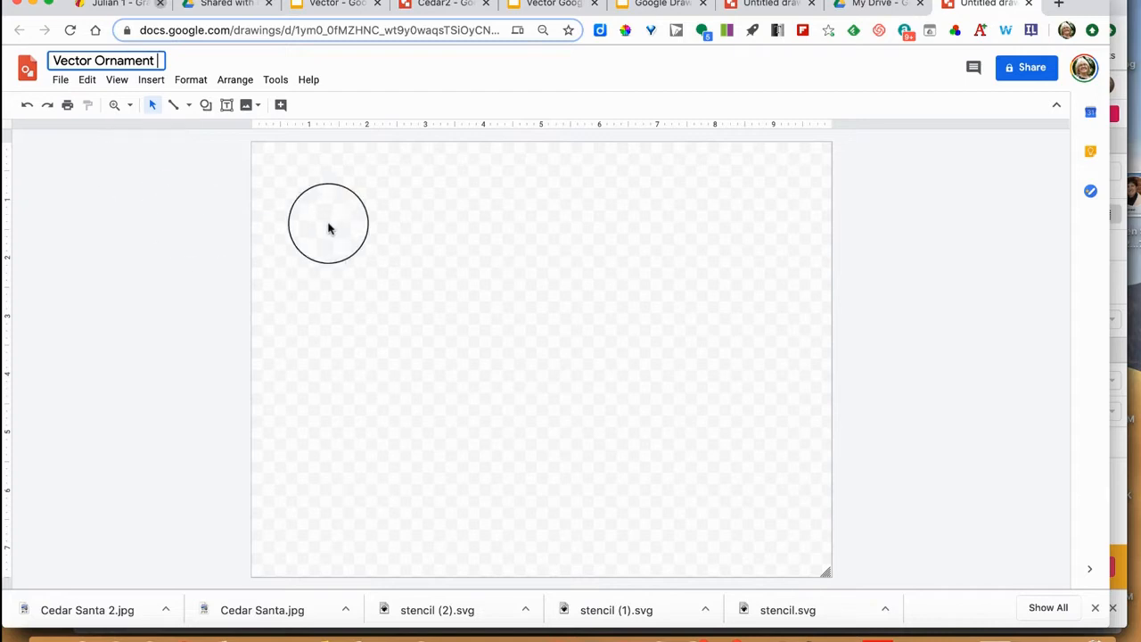
left_click(191, 250)
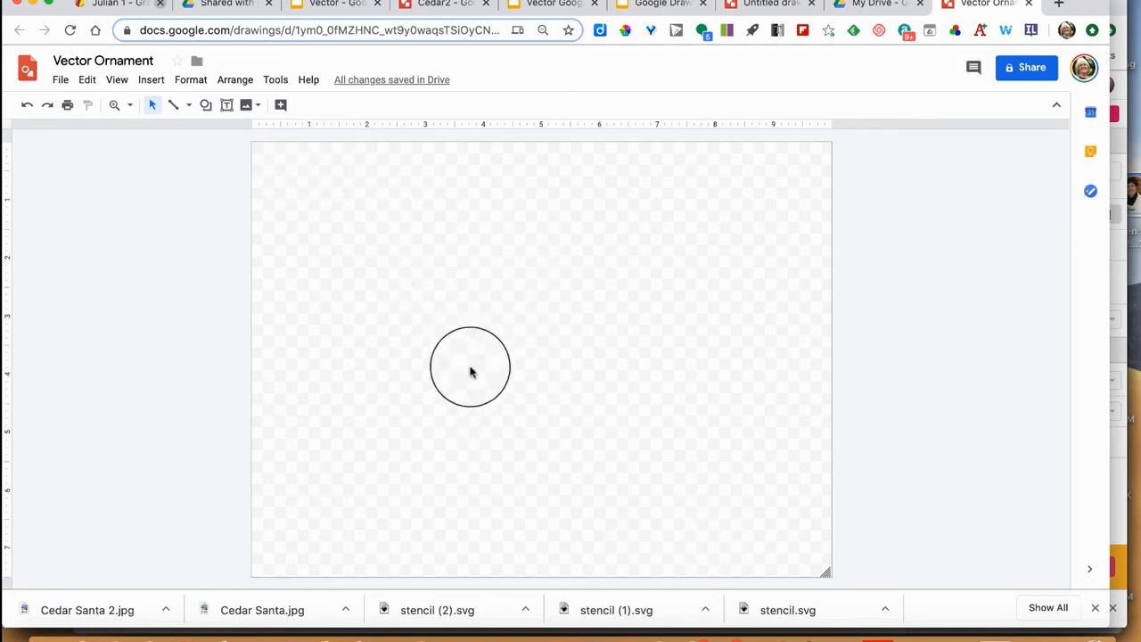
Step: Set up the page with a custom size of 4 × 4 inches
left_click(60, 81)
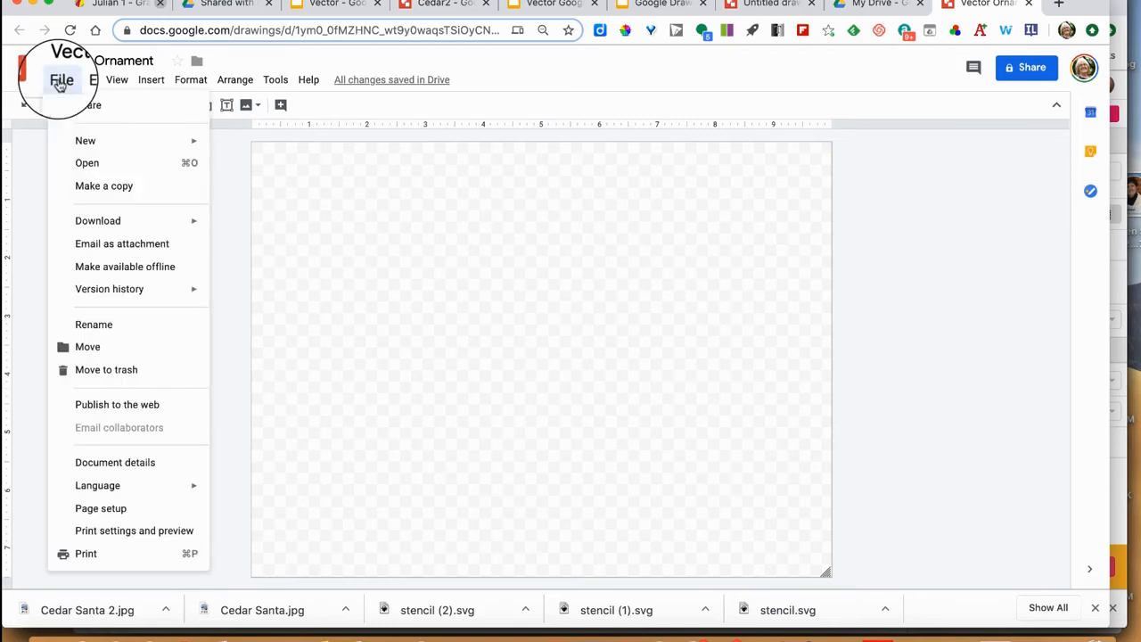
left_click(100, 512)
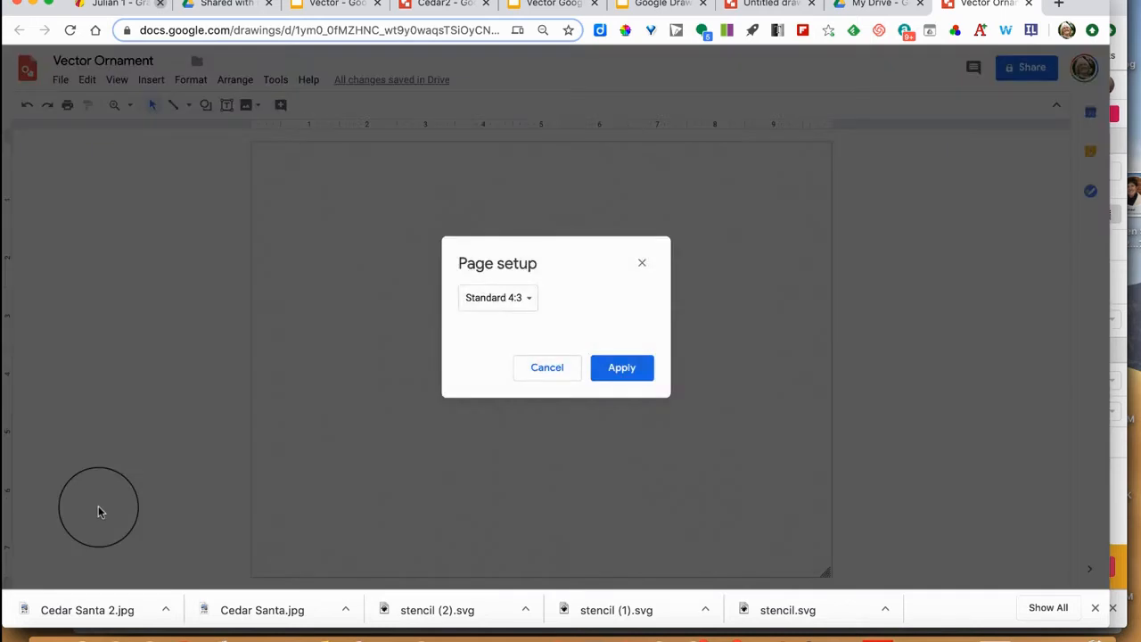
left_click(524, 302)
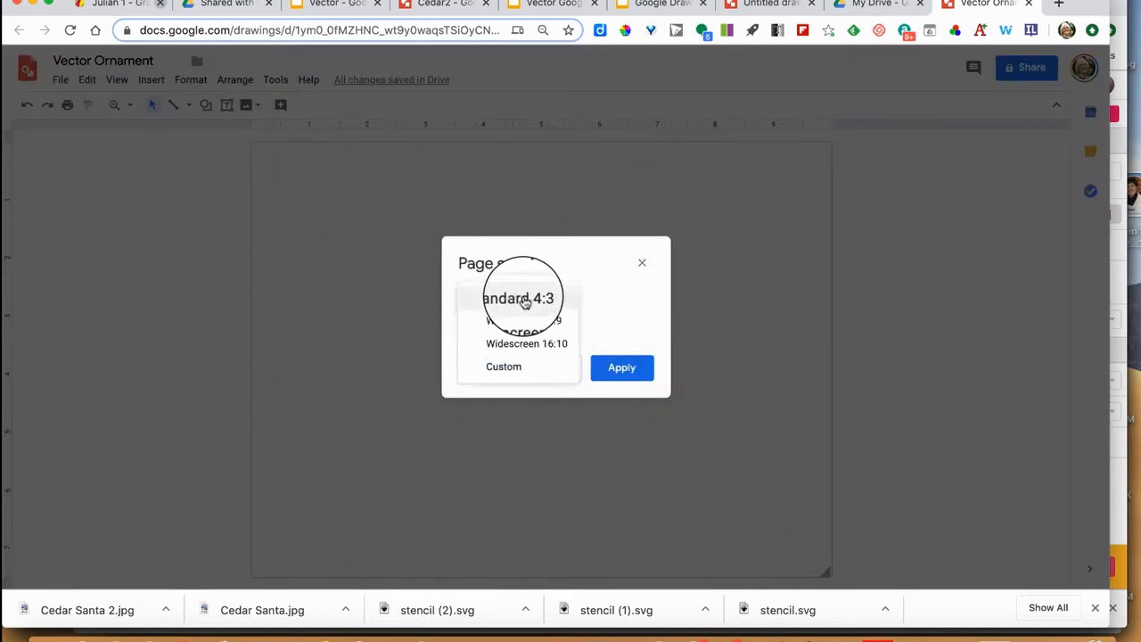
left_click(521, 369)
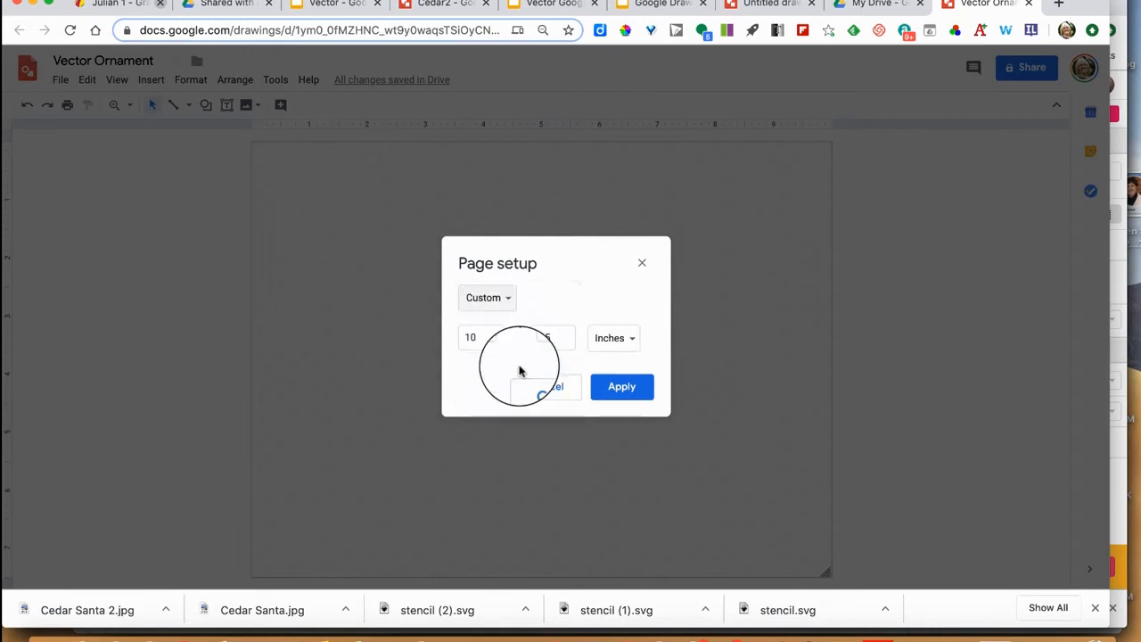
left_click_drag(491, 335, 443, 338)
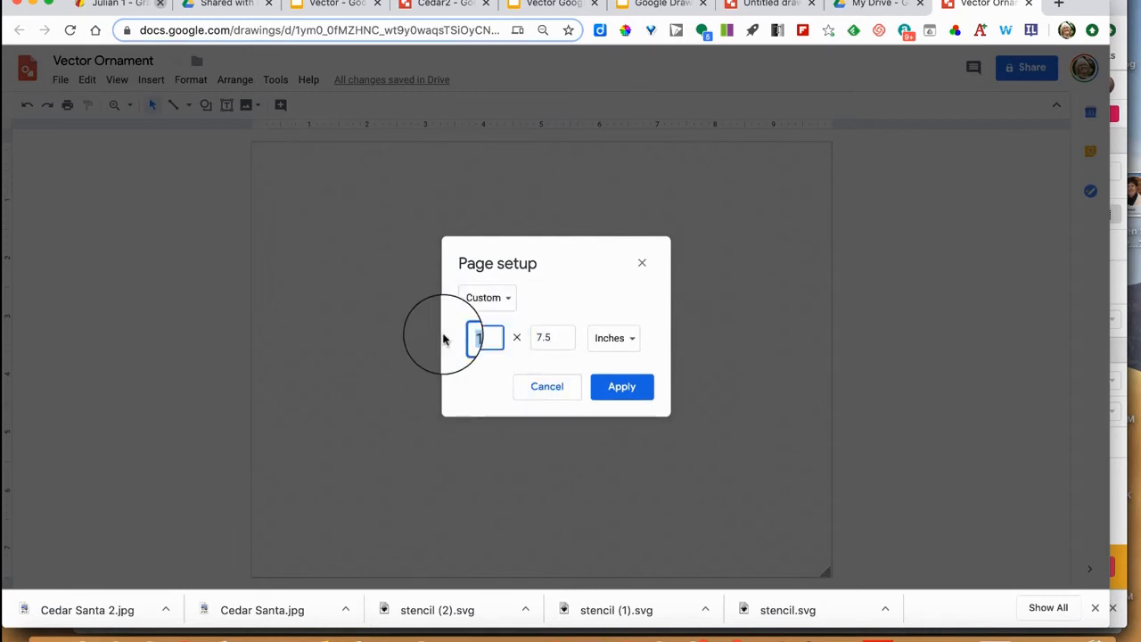
type("4")
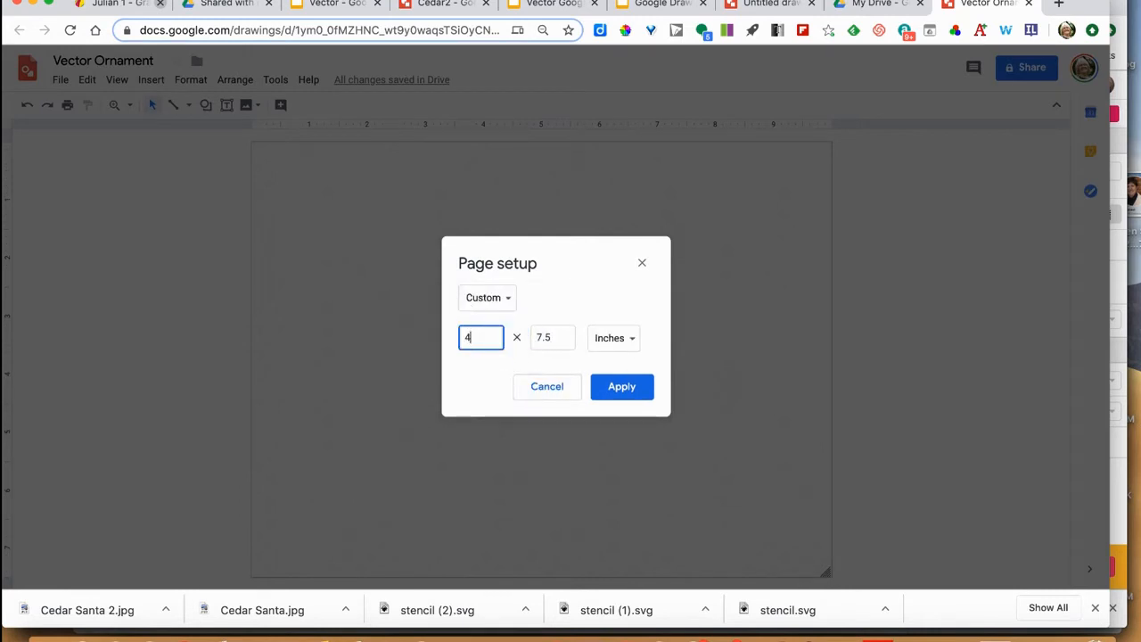
left_click(561, 337)
key("BackSpace")
key("BackSpace")
type("4")
key("BackSpace")
key("BackSpace")
type("4")
left_click(638, 392)
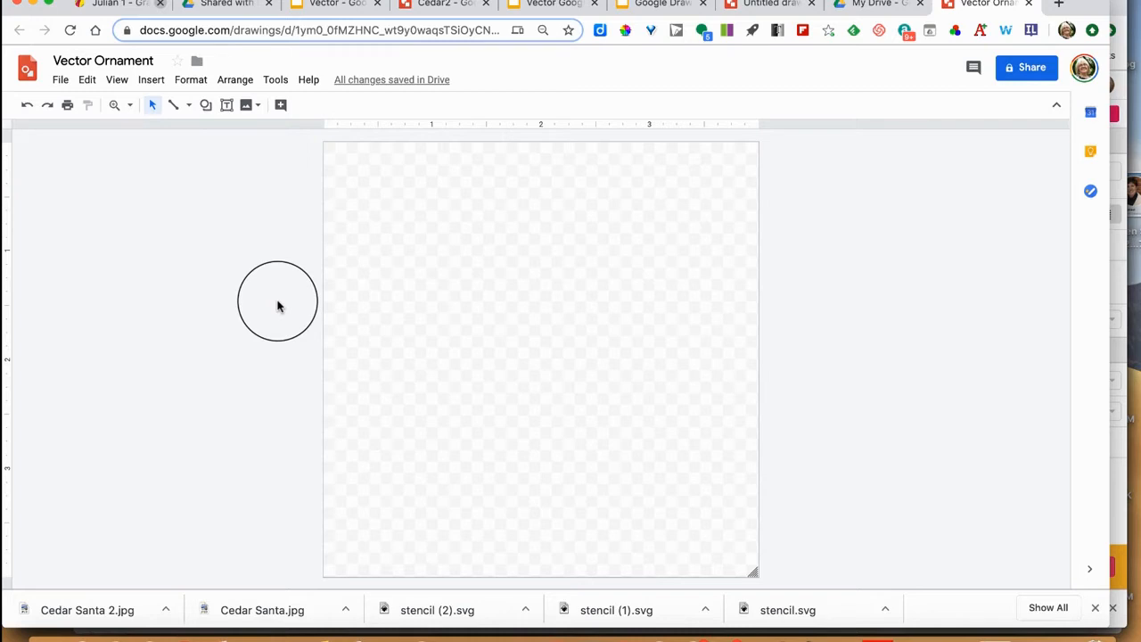
Step: Draw a circle about 3.56 in across and centre it on the canvas
left_click(152, 84)
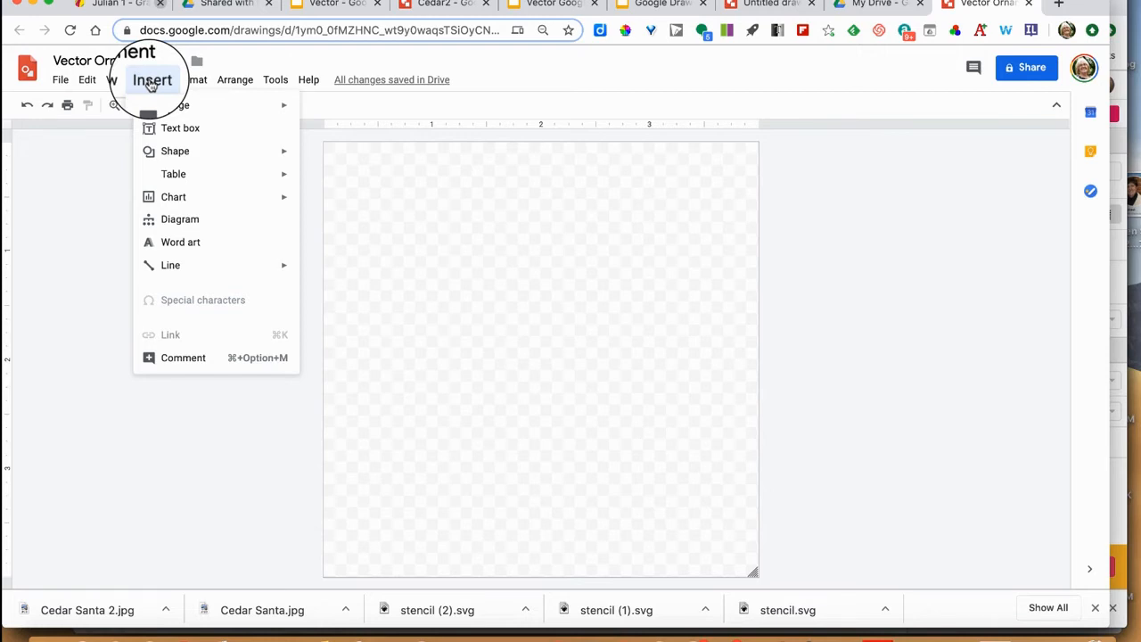
mouse_move(169, 160)
mouse_move(314, 165)
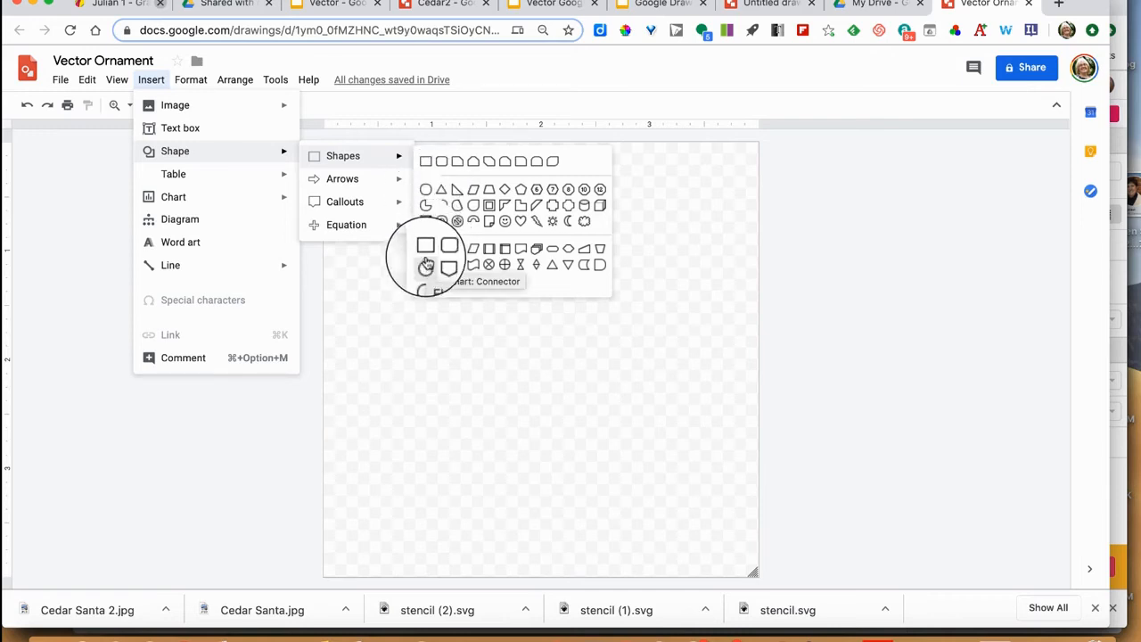
left_click(426, 191)
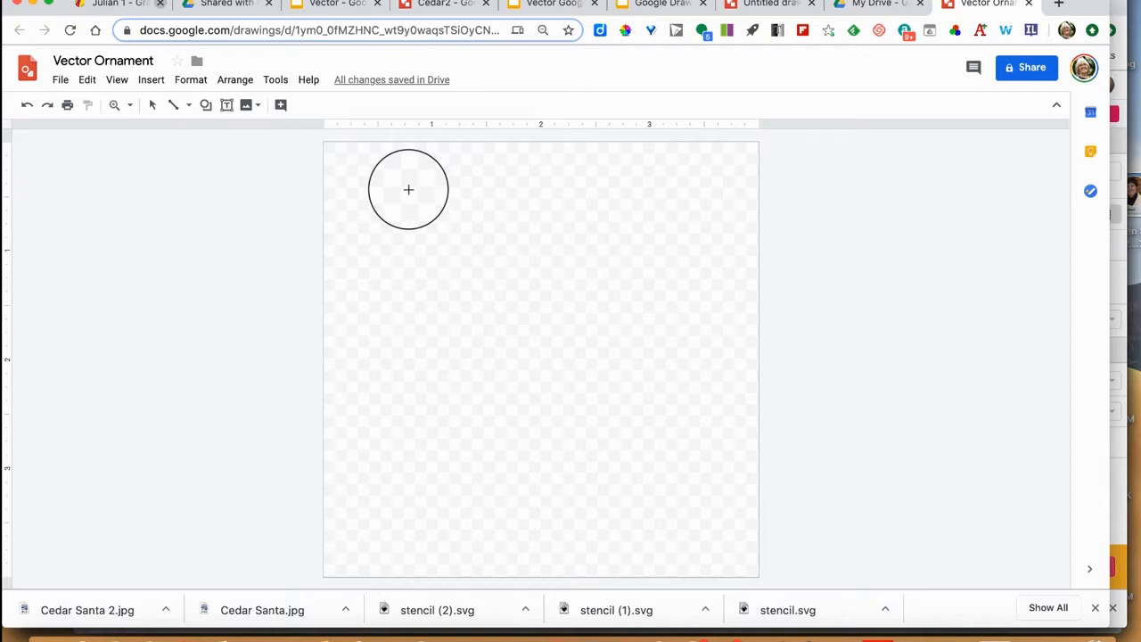
left_click_drag(408, 189, 777, 579)
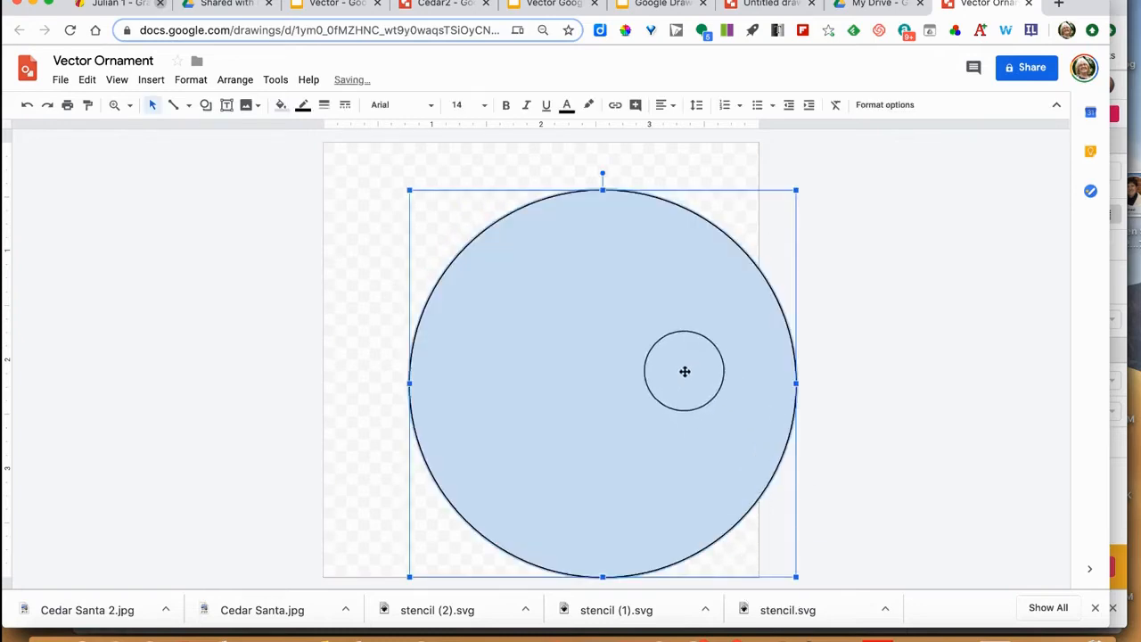
left_click_drag(635, 340, 572, 323)
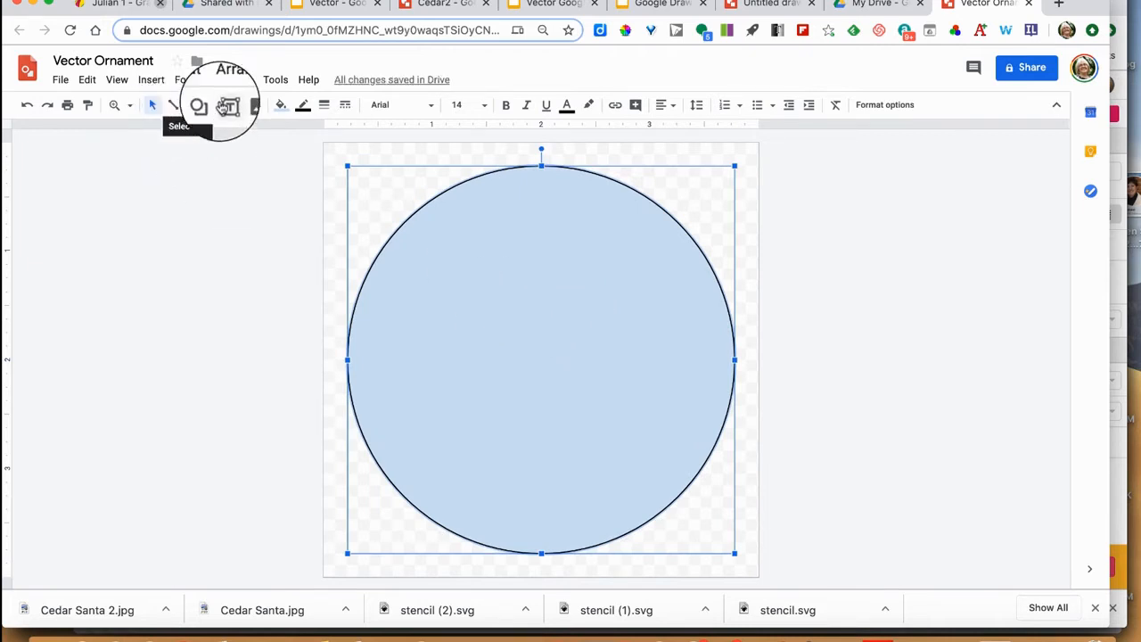
Step: Resize the circle to 3.5 in wide and 3.5 in high, and lock its aspect ratio
double_click(583, 319)
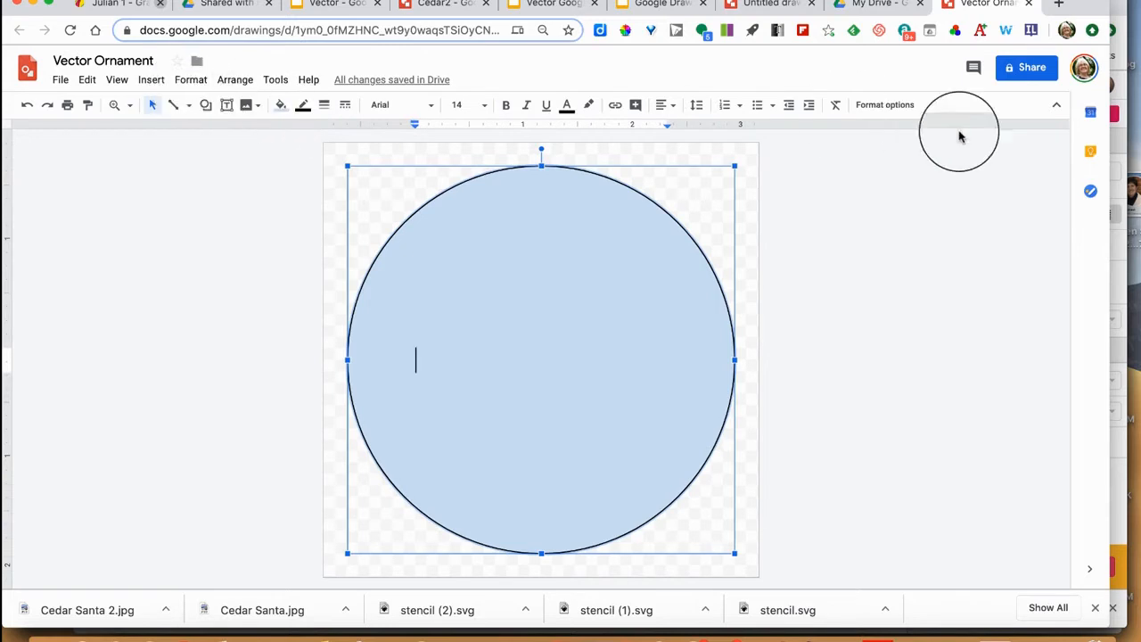
left_click(891, 110)
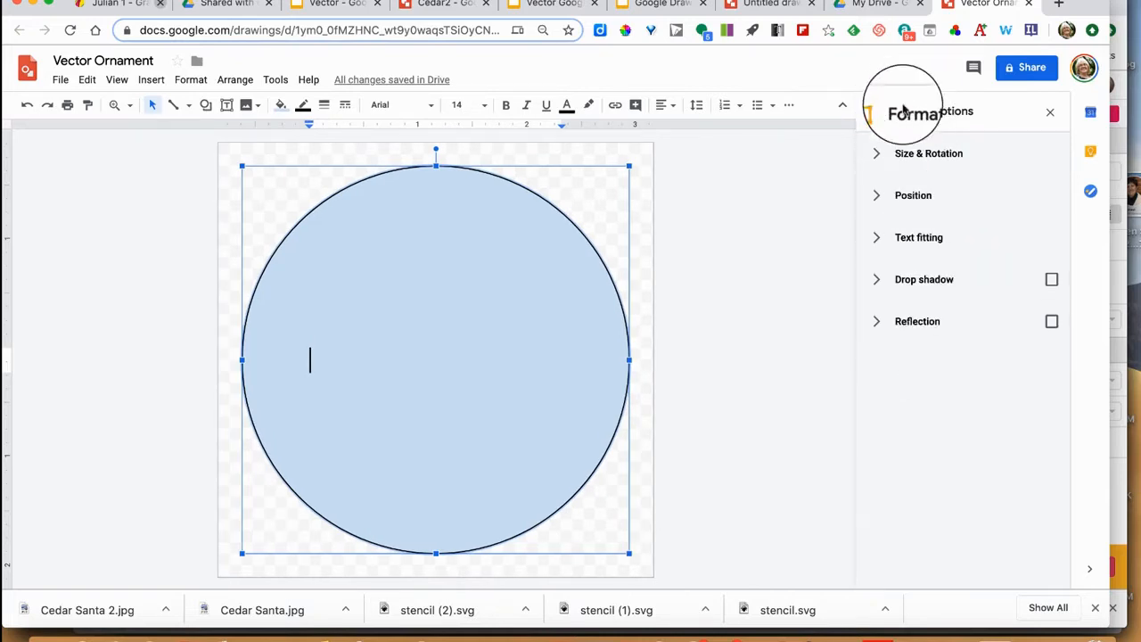
left_click(877, 155)
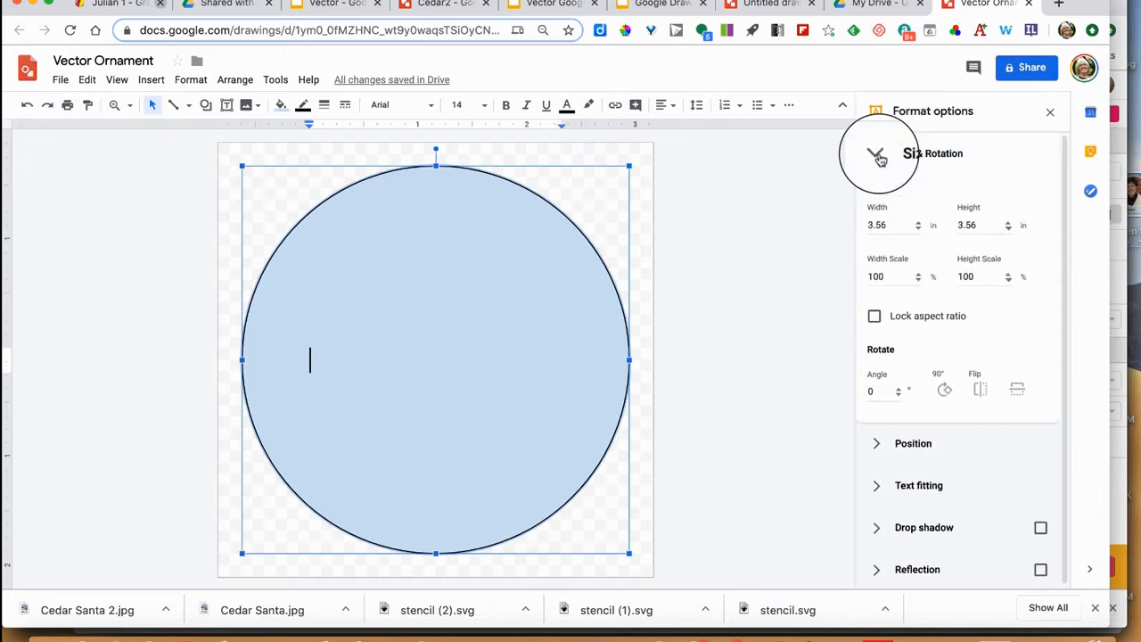
left_click(892, 224)
key("BackSpace")
left_click(980, 225)
key("BackSpace")
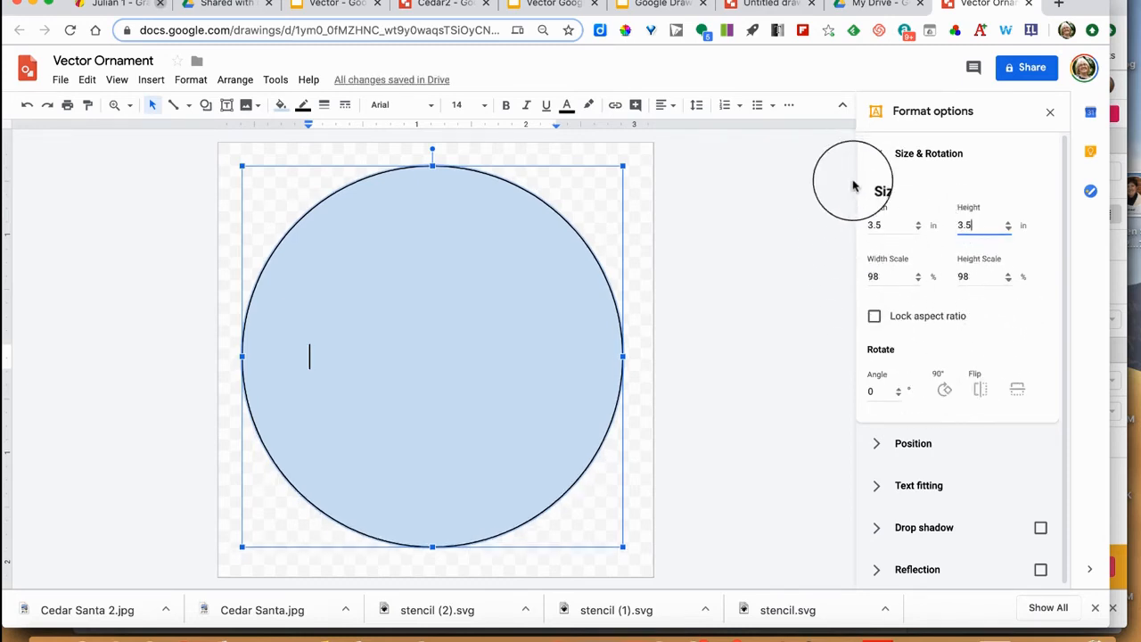
left_click(871, 317)
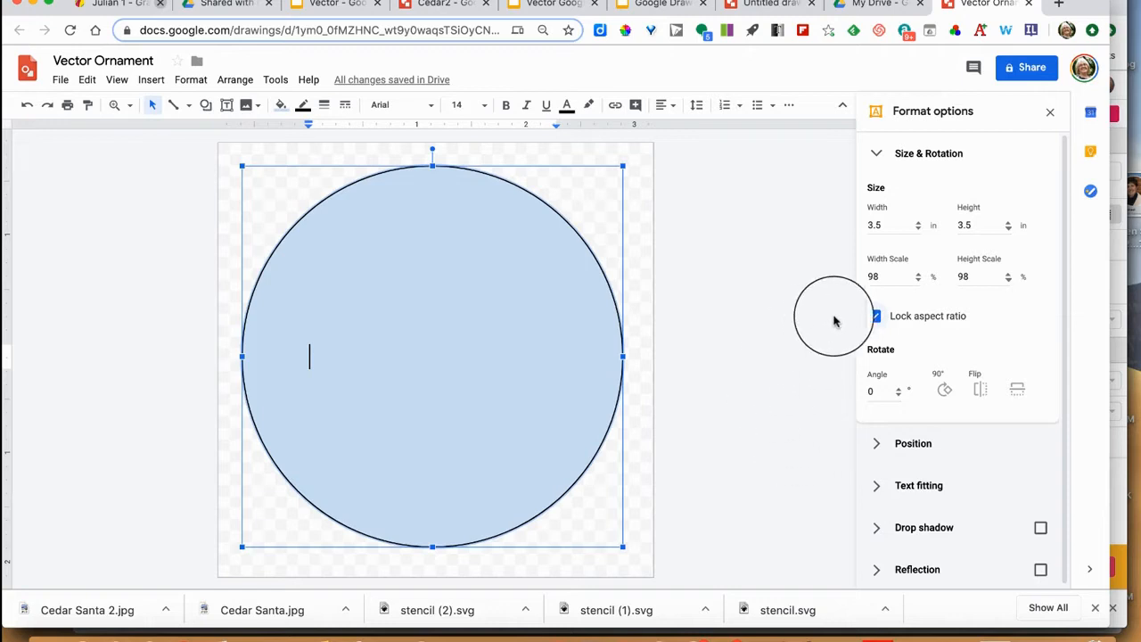
left_click(876, 156)
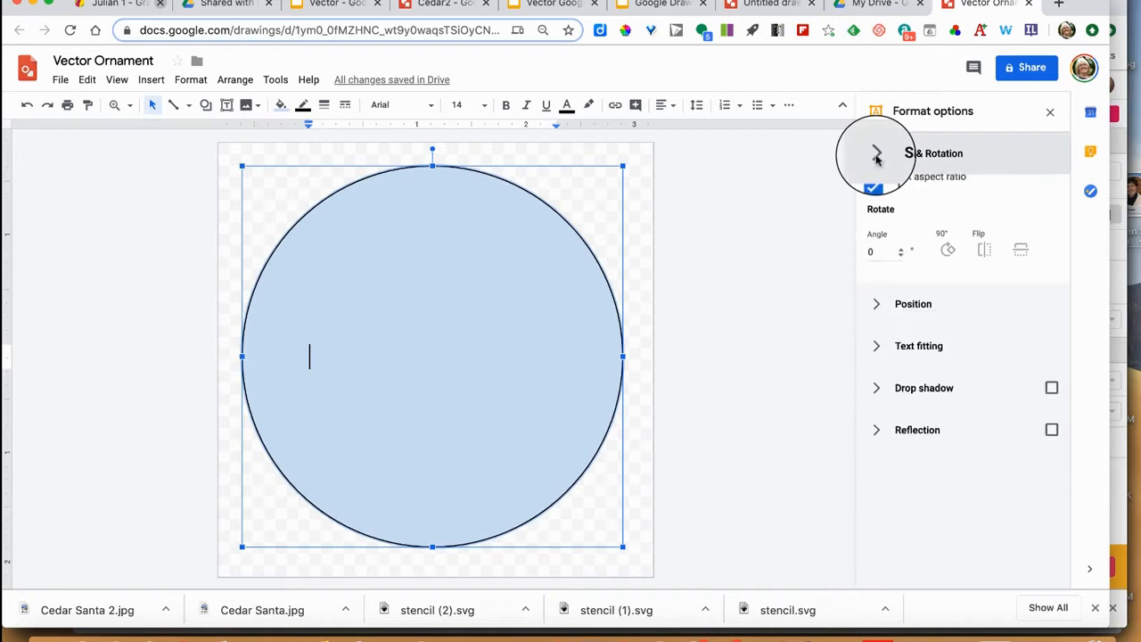
left_click(784, 238)
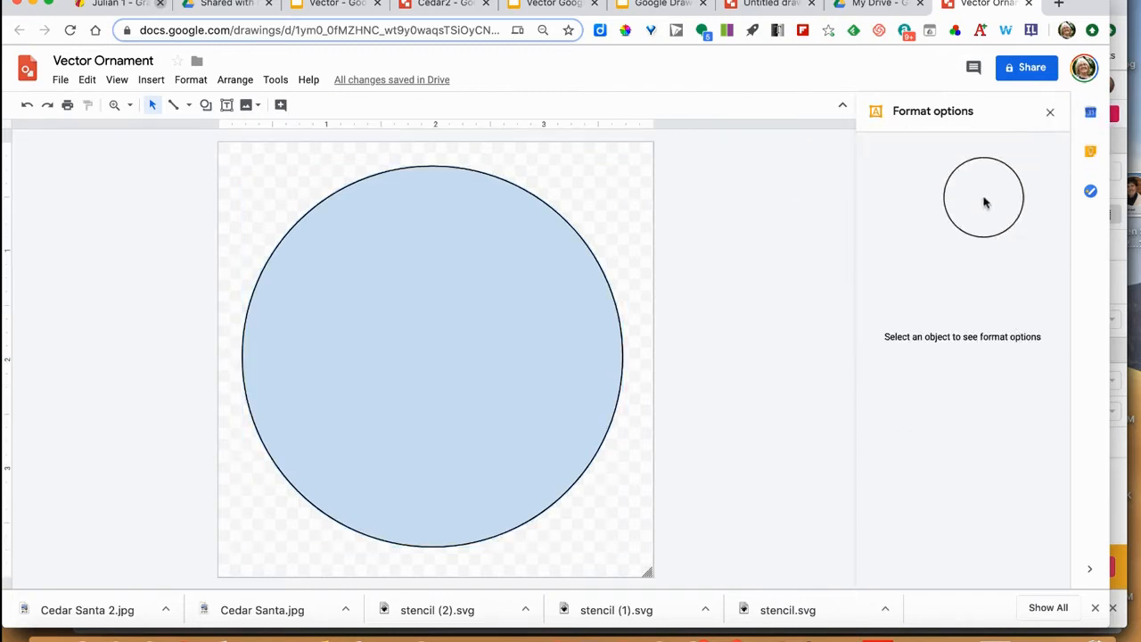
left_click(1049, 112)
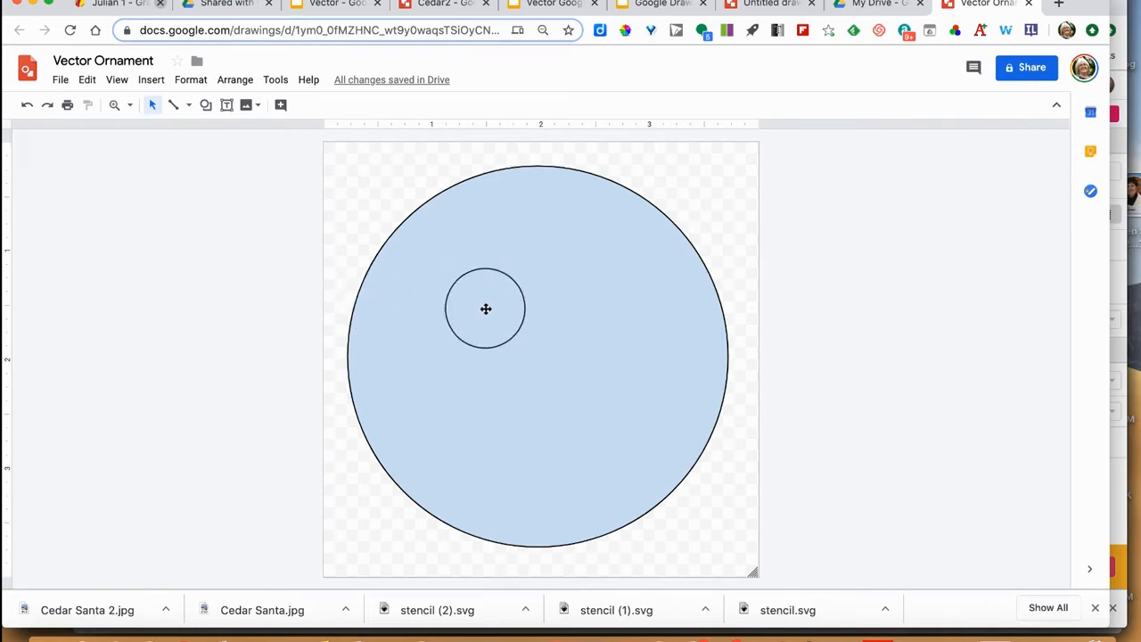
left_click_drag(570, 345, 579, 235)
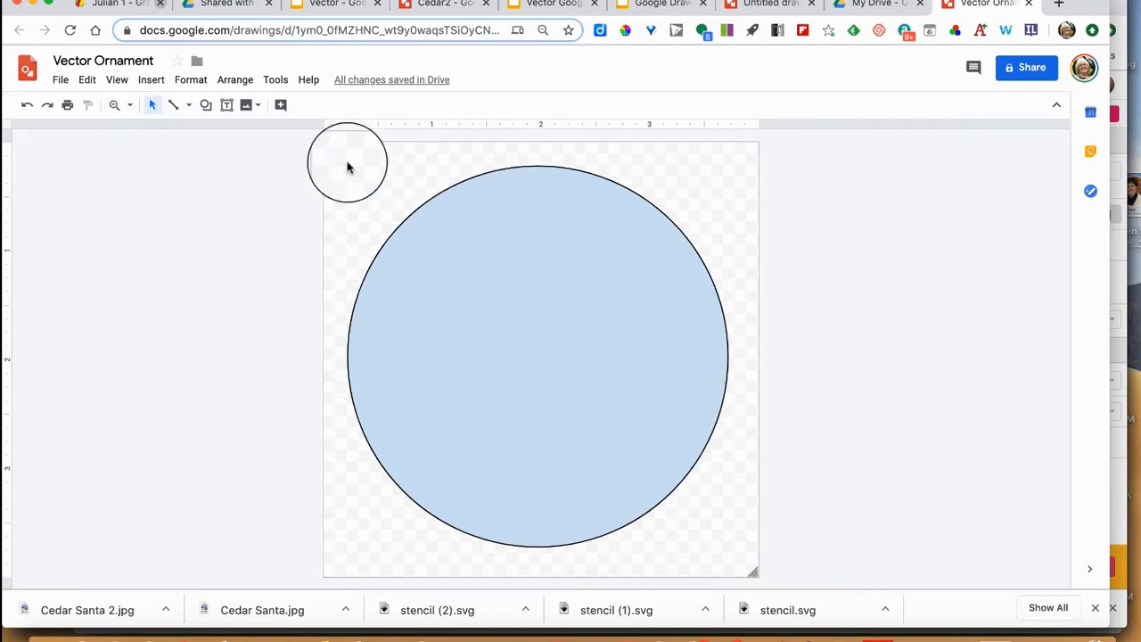
Step: Draw a second ellipse about 2.59 in wide and 2.7 in high, and centre it inside the large circle
left_click(151, 81)
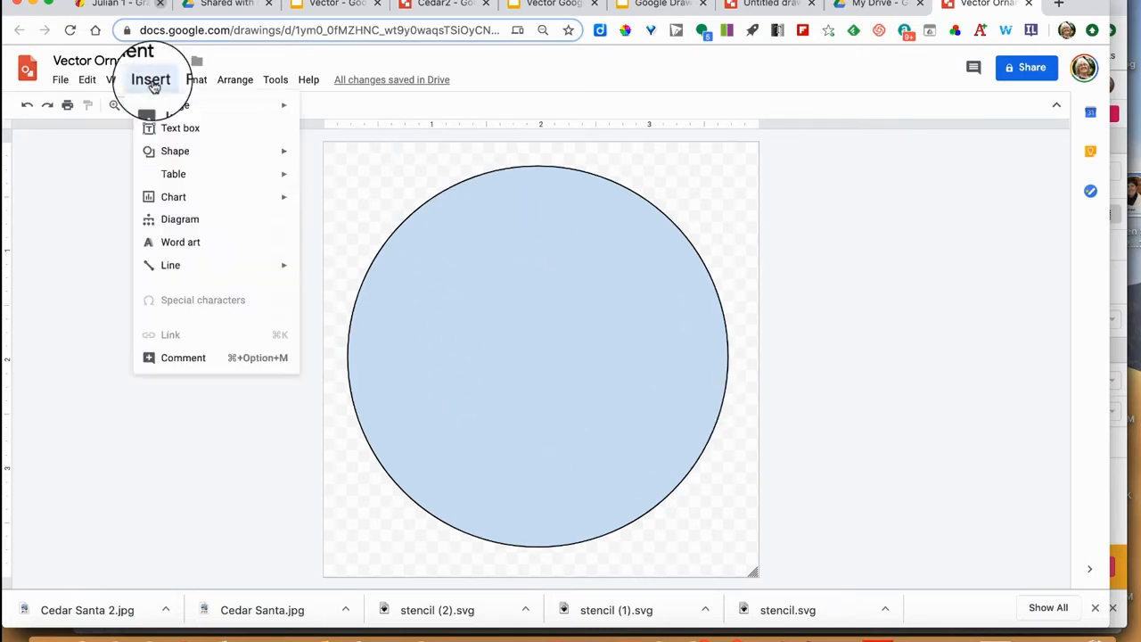
mouse_move(156, 151)
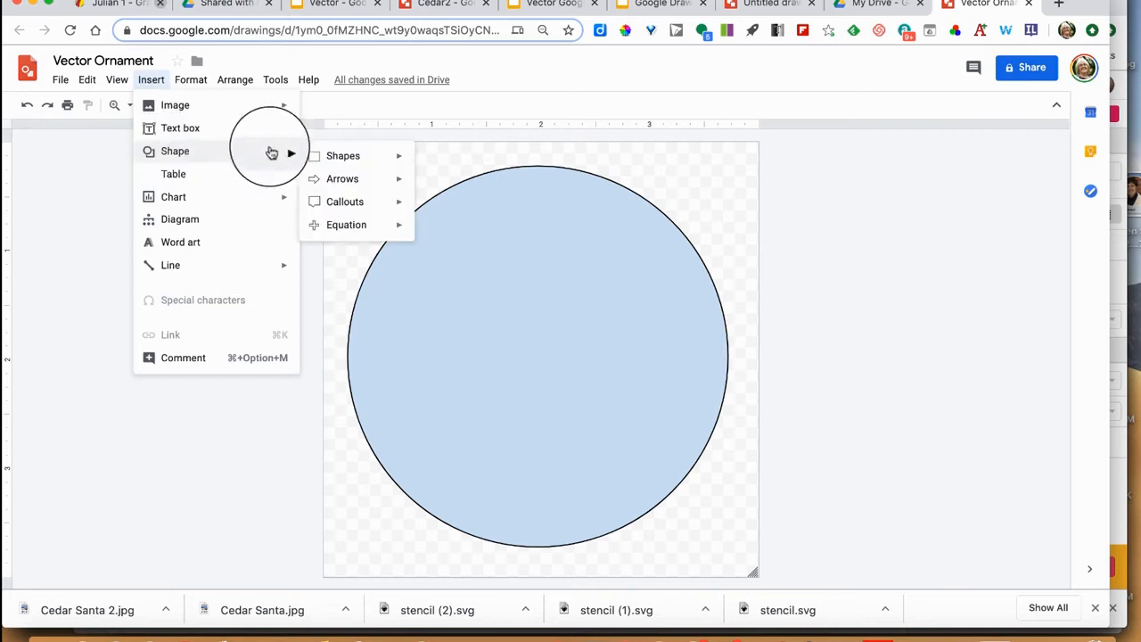
mouse_move(343, 158)
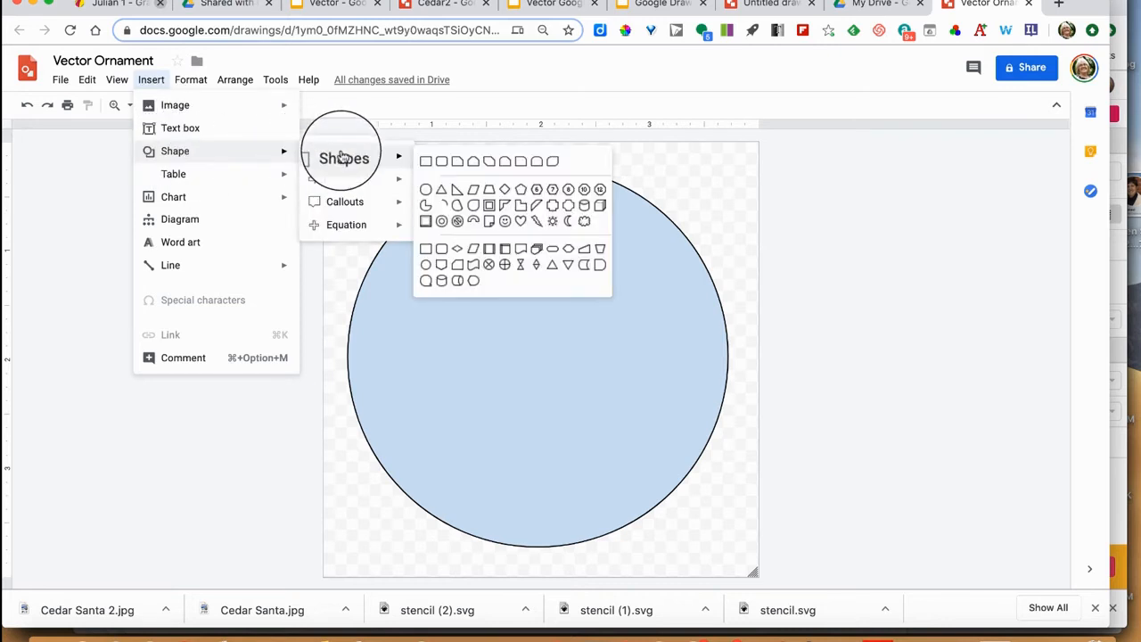
left_click(426, 191)
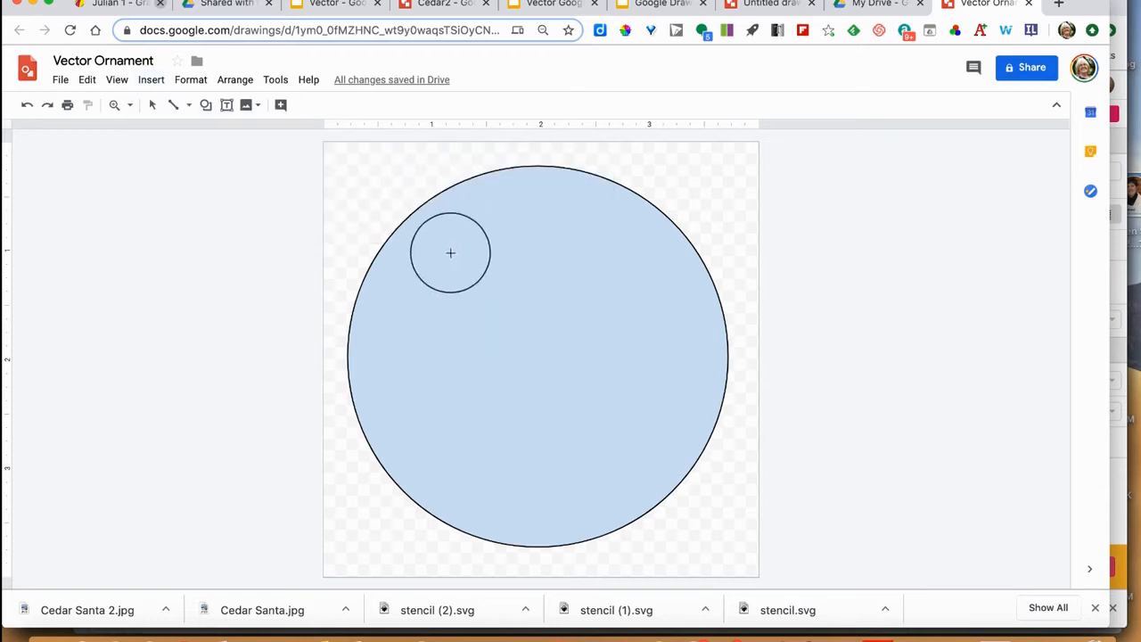
left_click_drag(450, 253, 732, 544)
left_click_drag(649, 451, 596, 419)
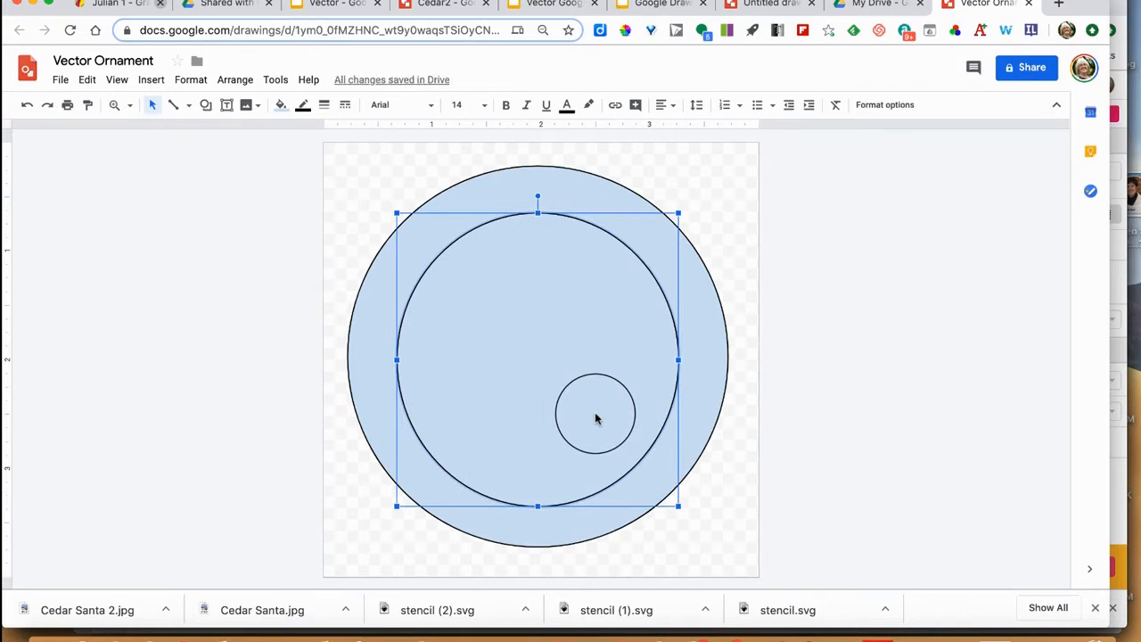
Step: With the aspect ratio locked, set the inner ellipse's width to 2.5 in, followed by its height to 2.5 in
left_click(878, 105)
left_click(876, 154)
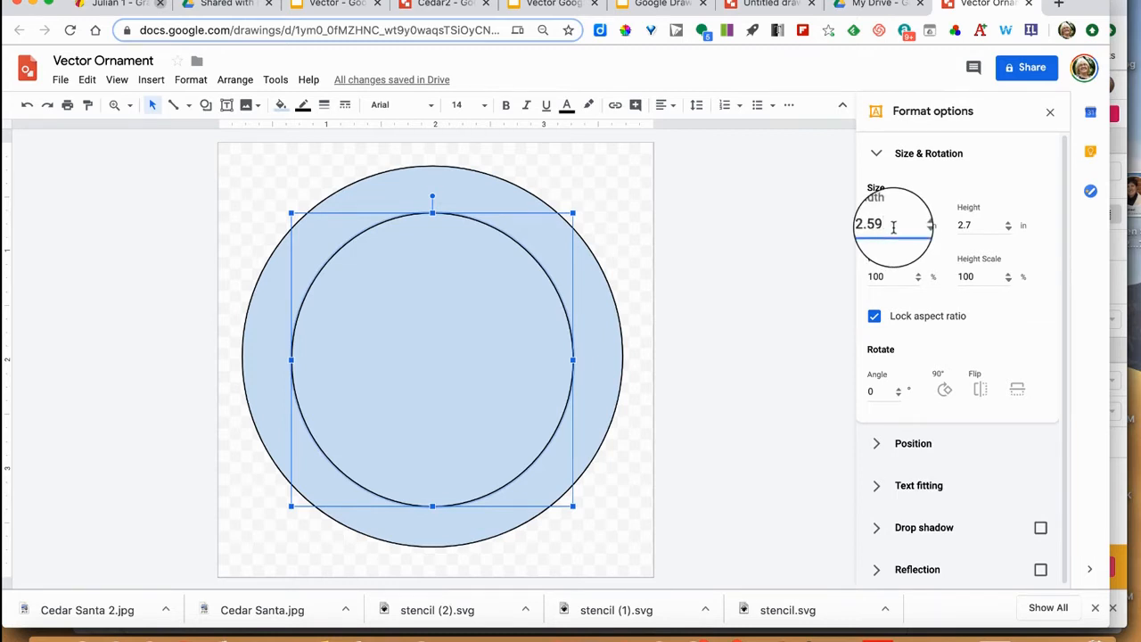
key("BackSpace")
key("Return")
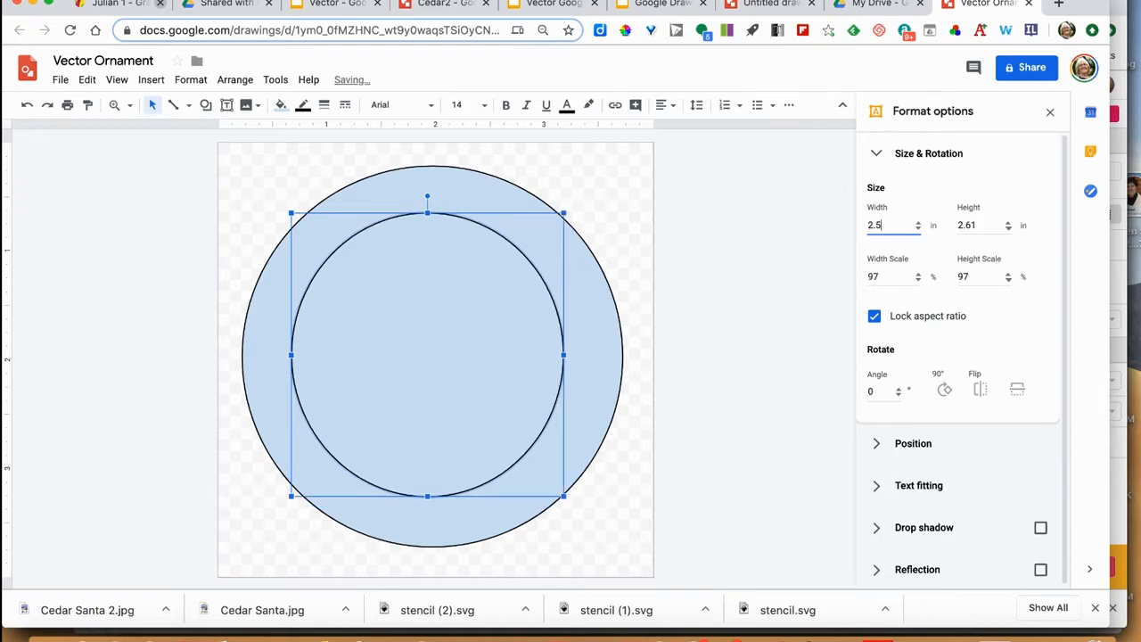
left_click(987, 223)
key("BackSpace")
key("BackSpace")
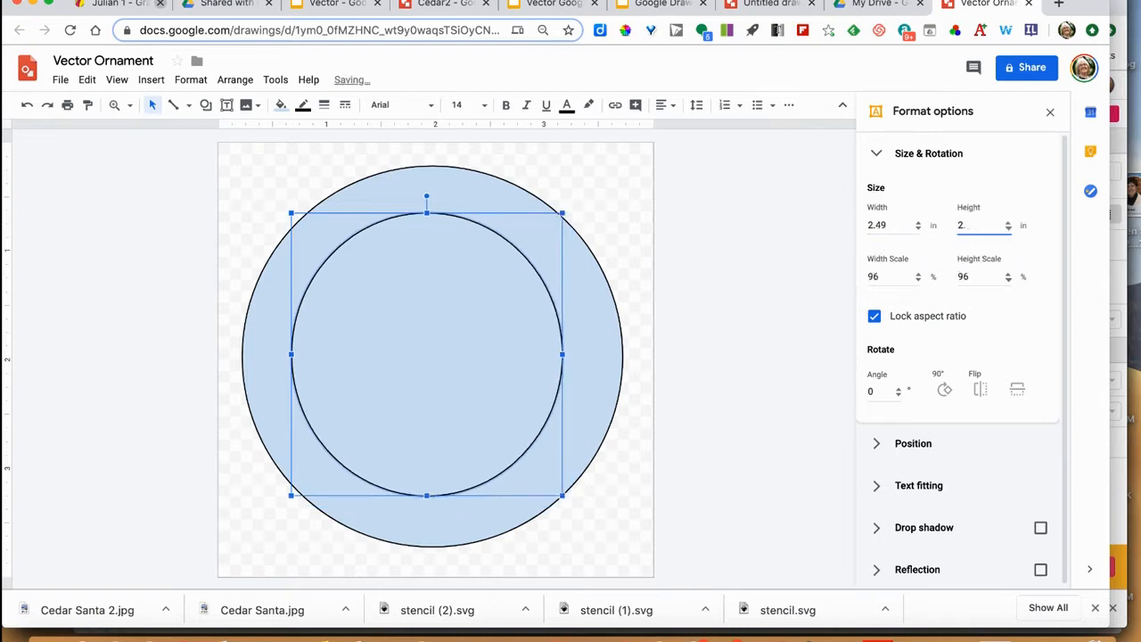
type("5")
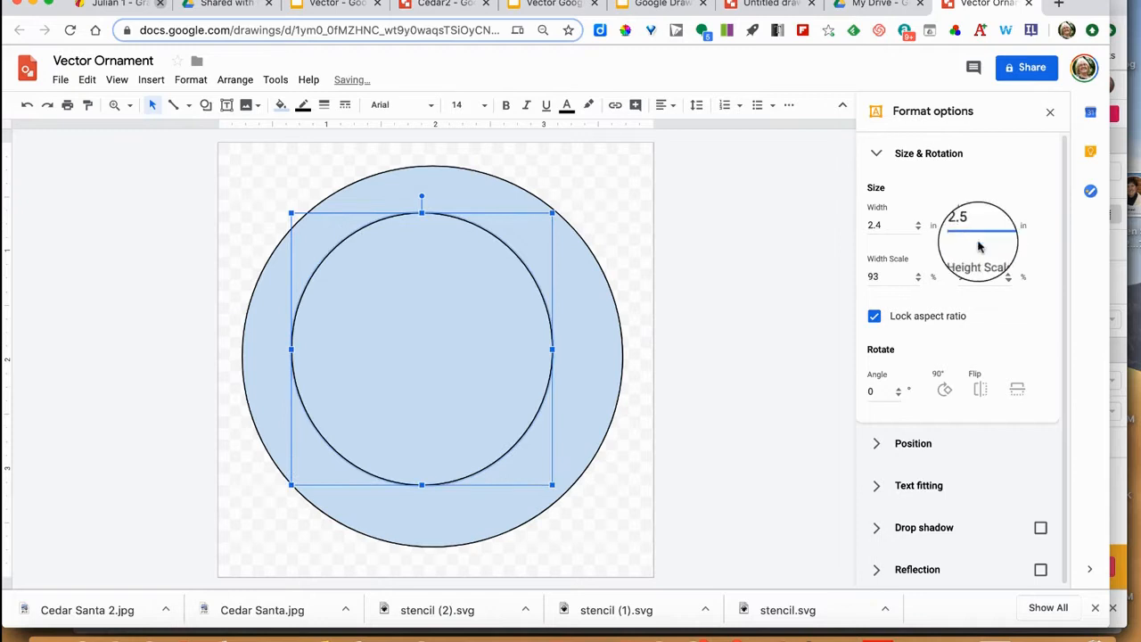
Step: Set the inner circle's width to 2.5 in with the aspect ratio locked, and deselect it
left_click(891, 224)
key("BackSpace")
type("5")
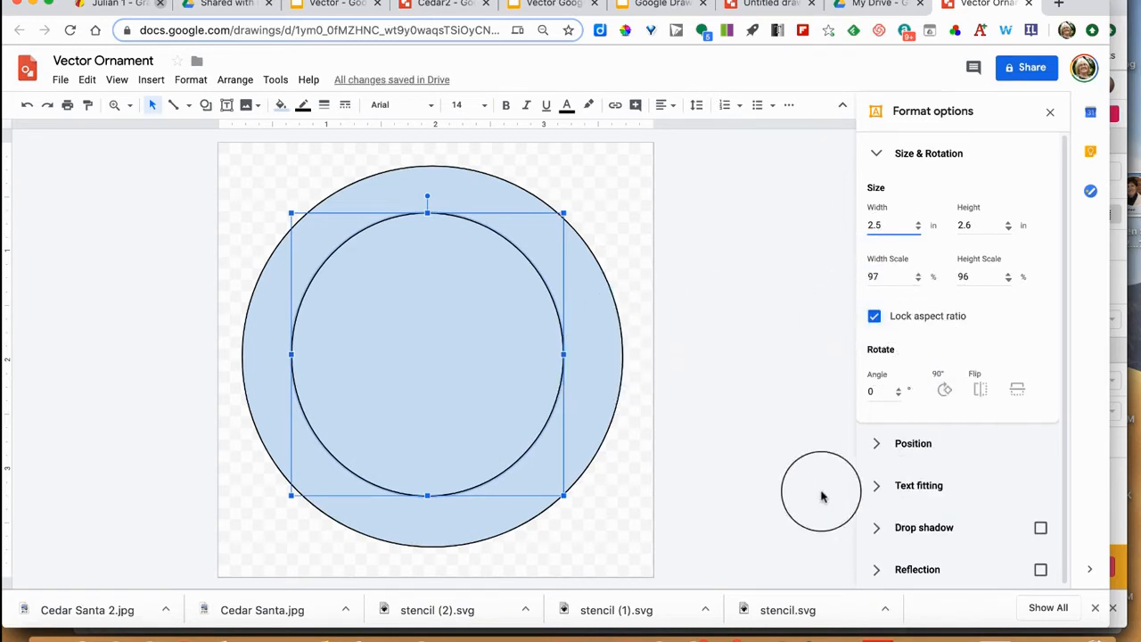
left_click(738, 428)
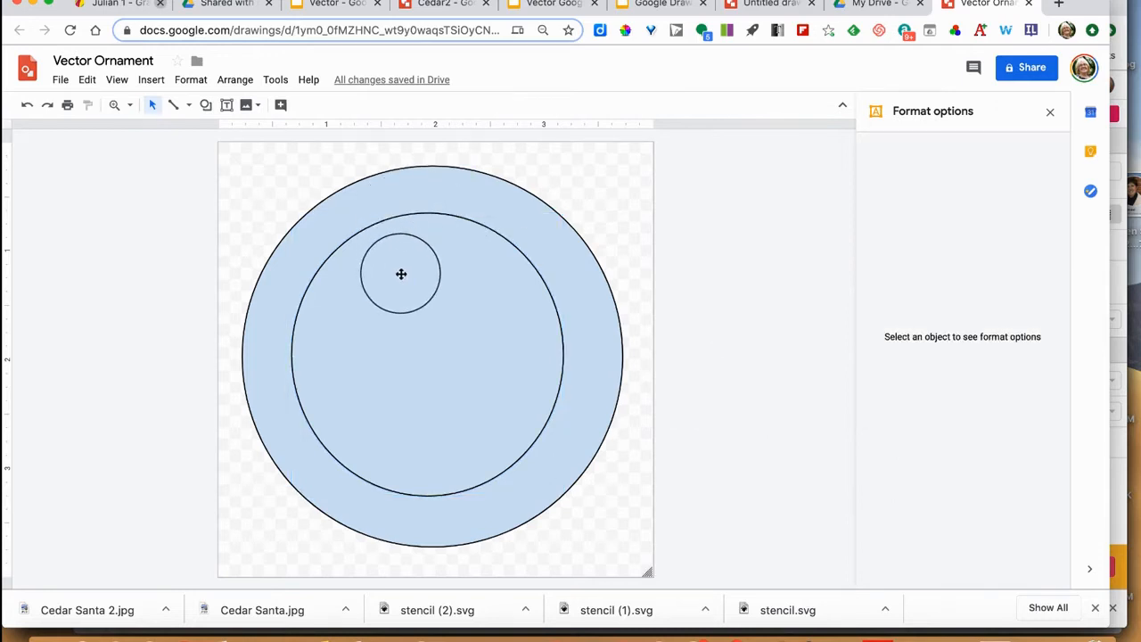
left_click(401, 274)
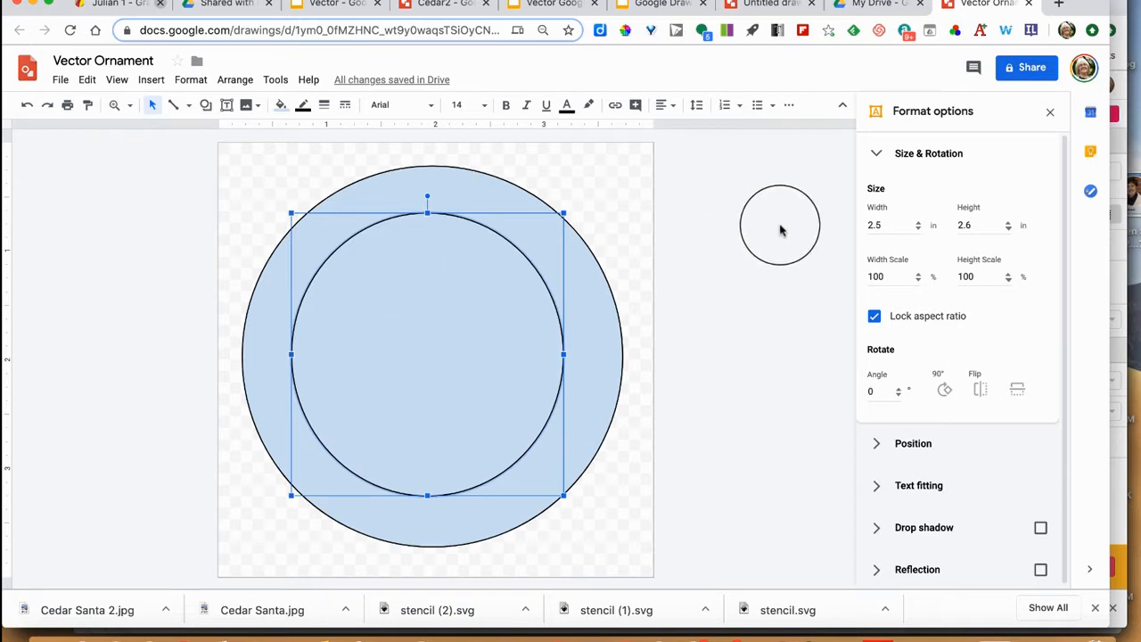
left_click(780, 228)
left_click_drag(396, 145, 426, 193)
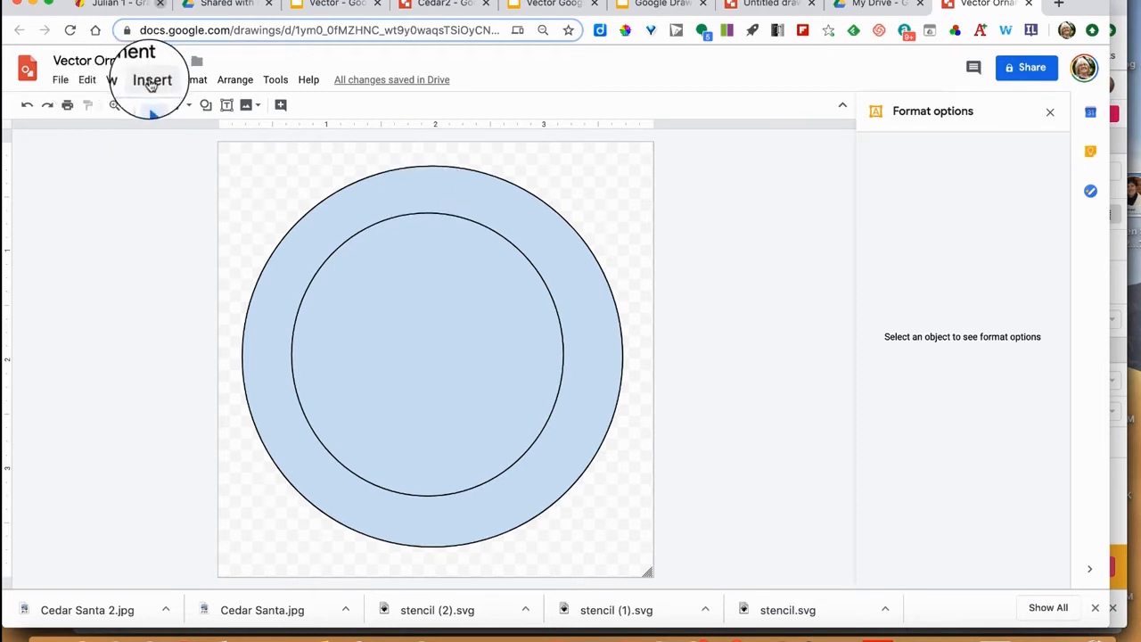
Step: Draw a small circle about 0.26 in across in the ring above the inner circle
left_click(152, 82)
mouse_move(161, 108)
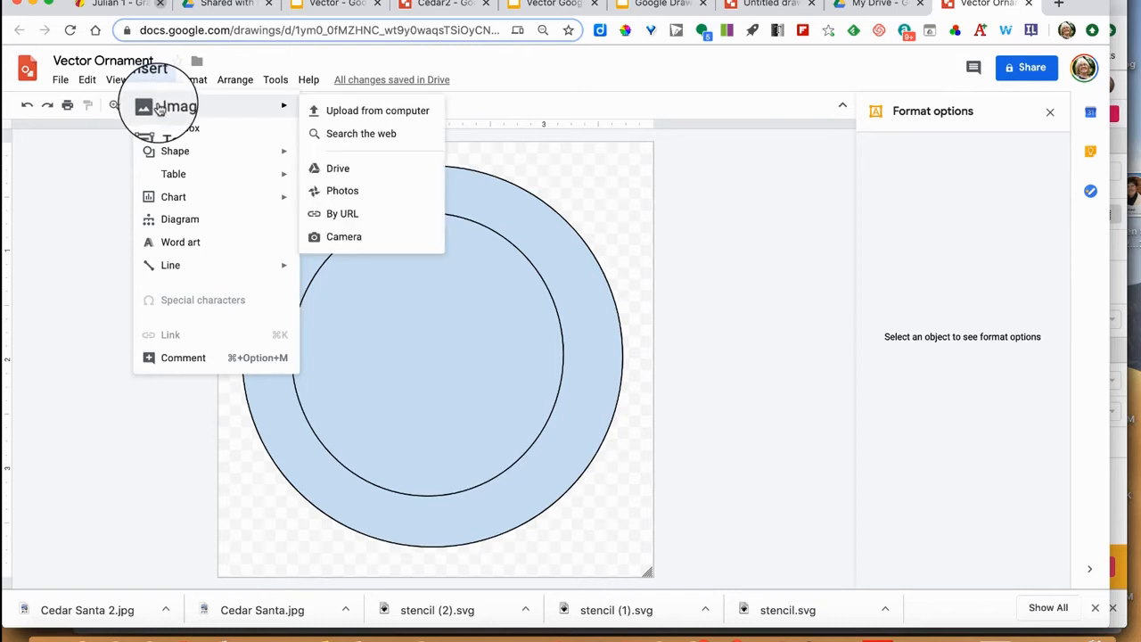
mouse_move(166, 154)
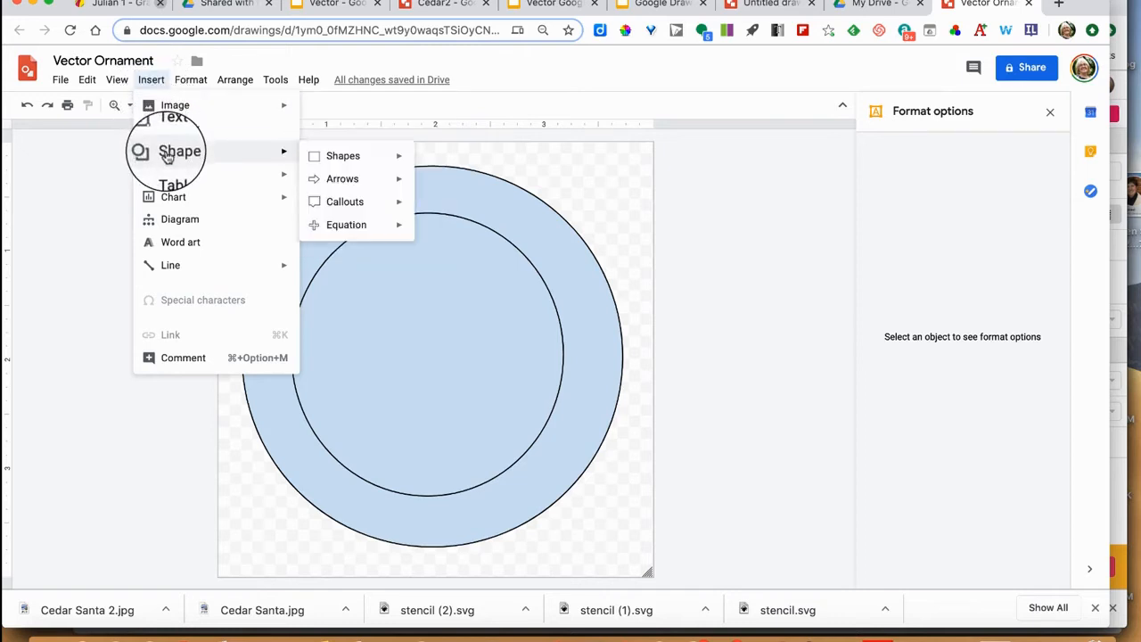
mouse_move(334, 161)
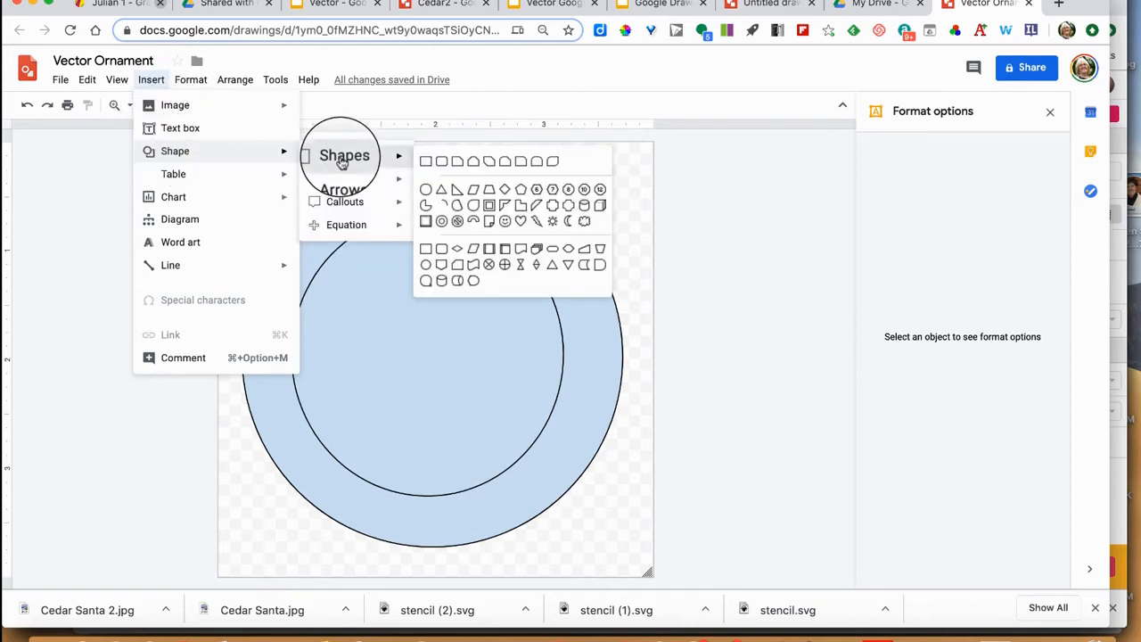
left_click(426, 190)
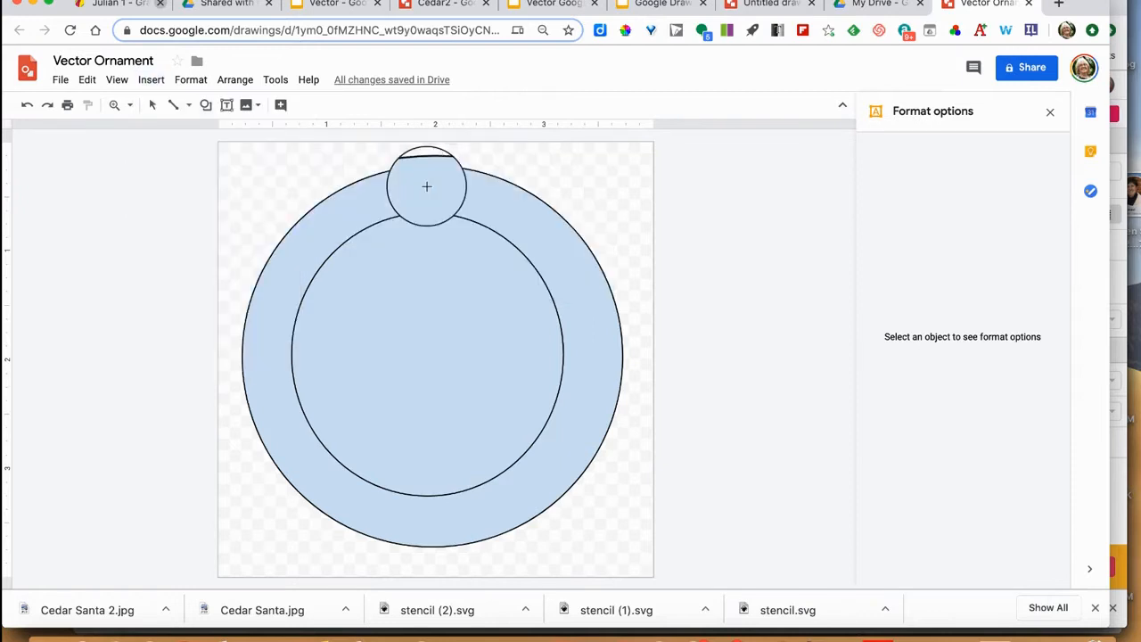
left_click_drag(414, 178, 453, 206)
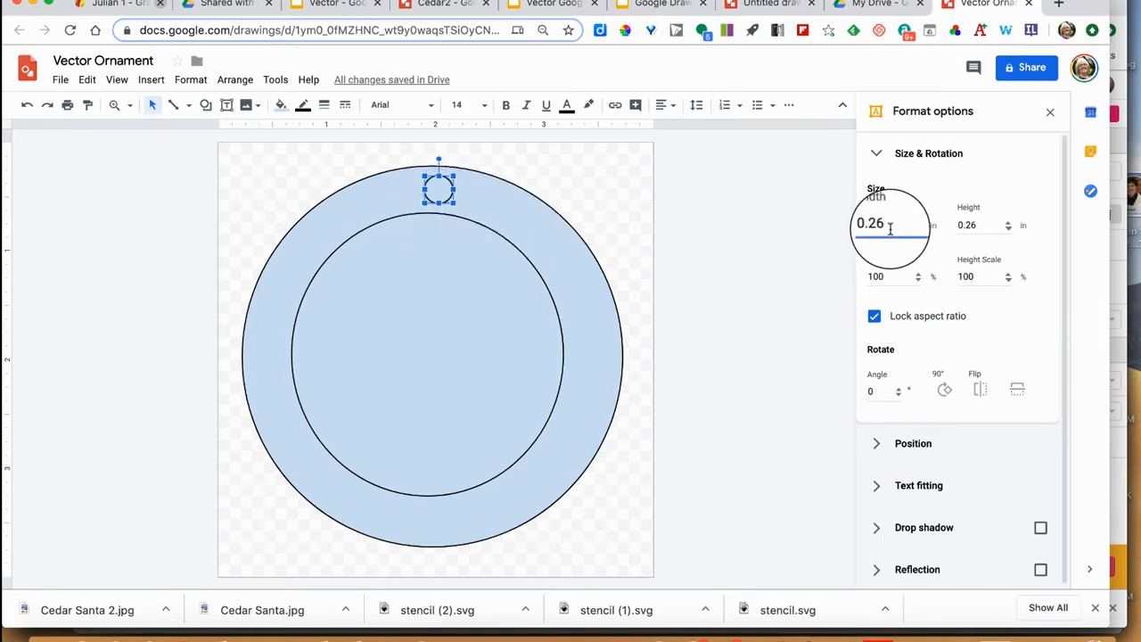
Step: Set the small circle's width and height to 0.25 in and deselect it
key("BackSpace")
type("5")
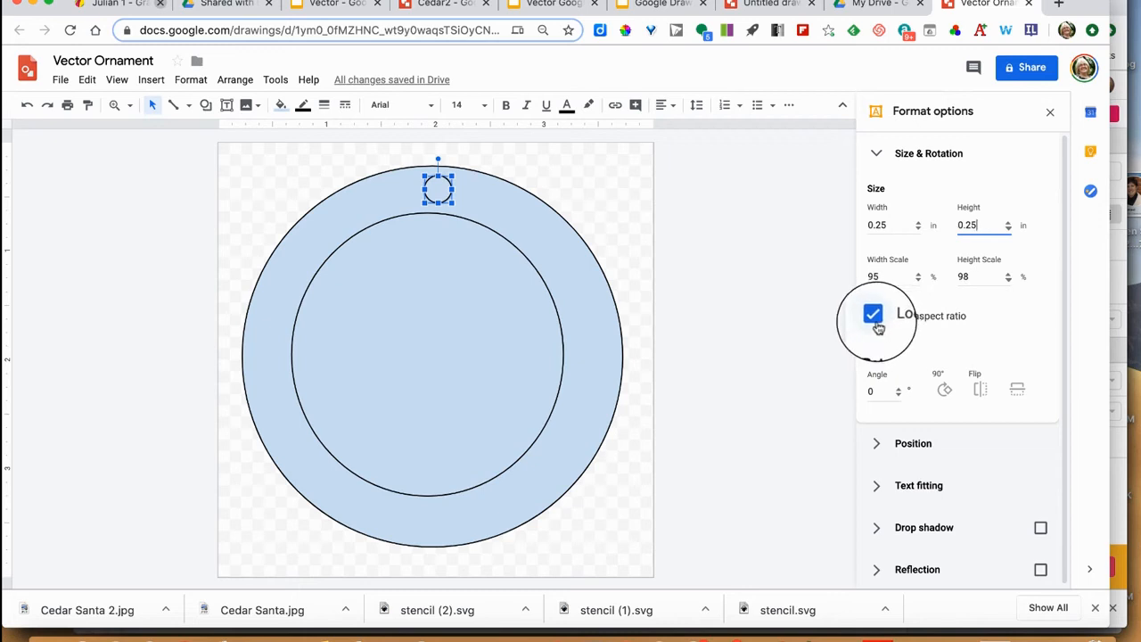
left_click(799, 364)
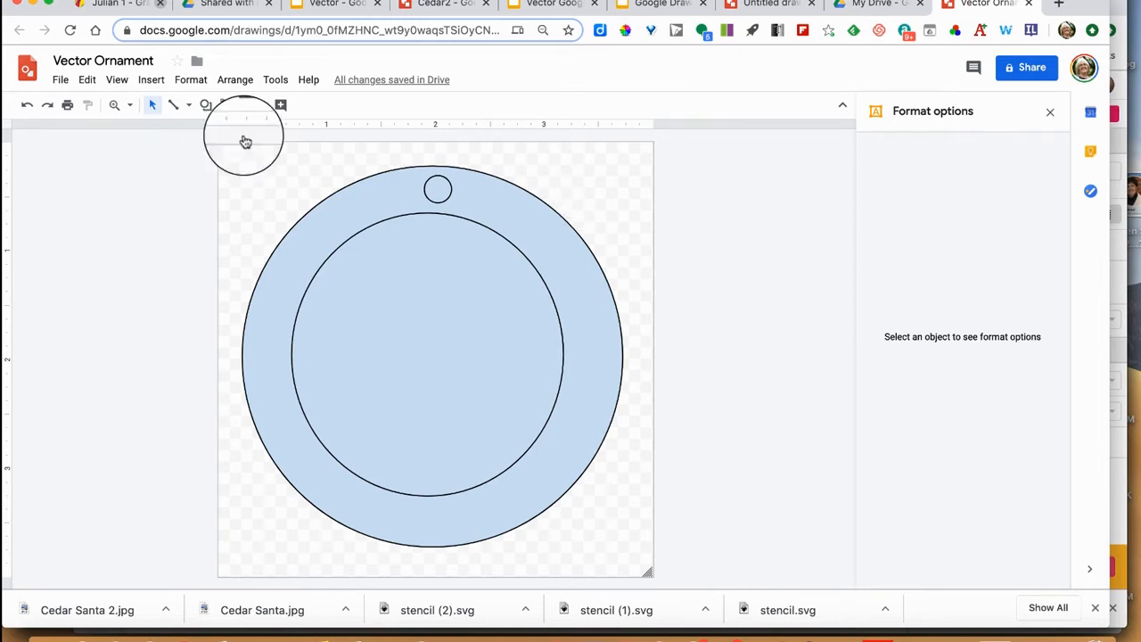
left_click(235, 81)
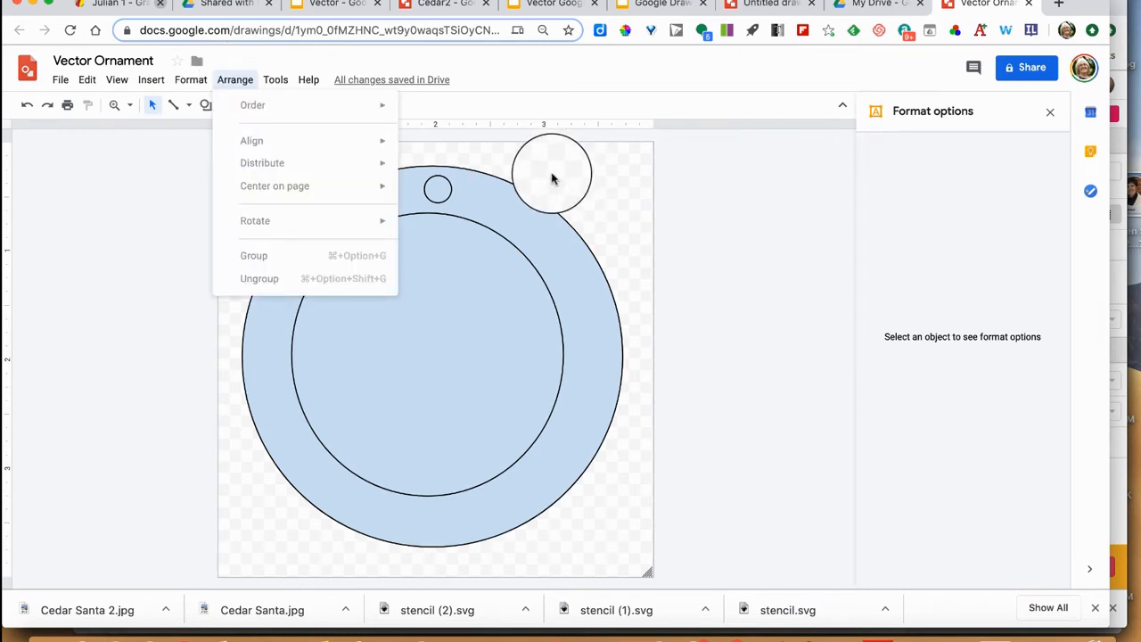
left_click(548, 175)
left_click(237, 85)
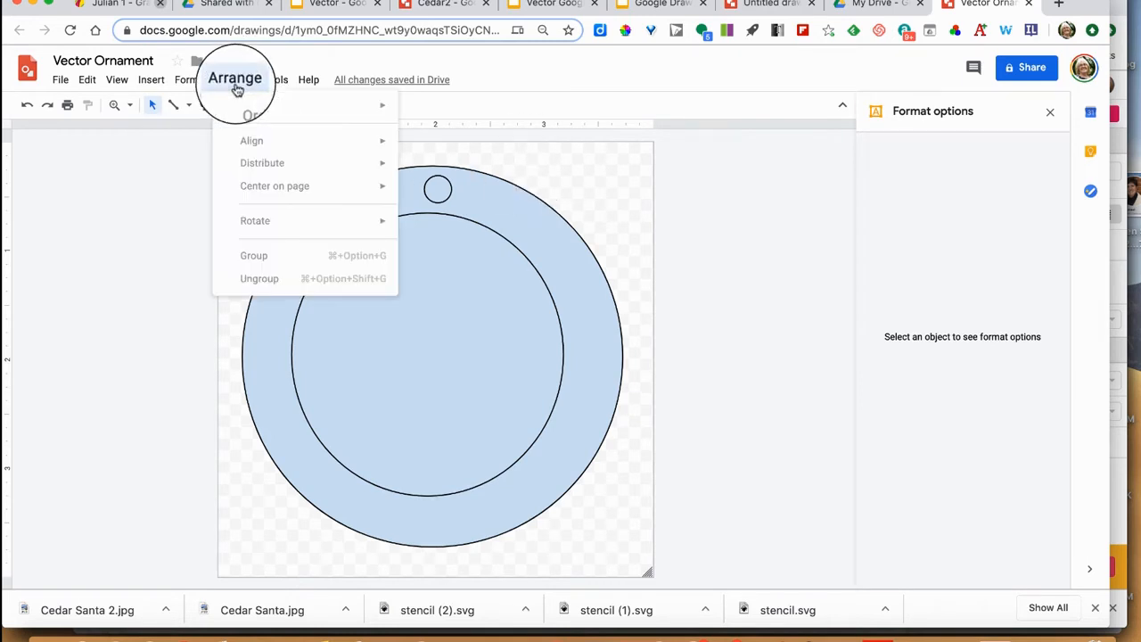
left_click(576, 184)
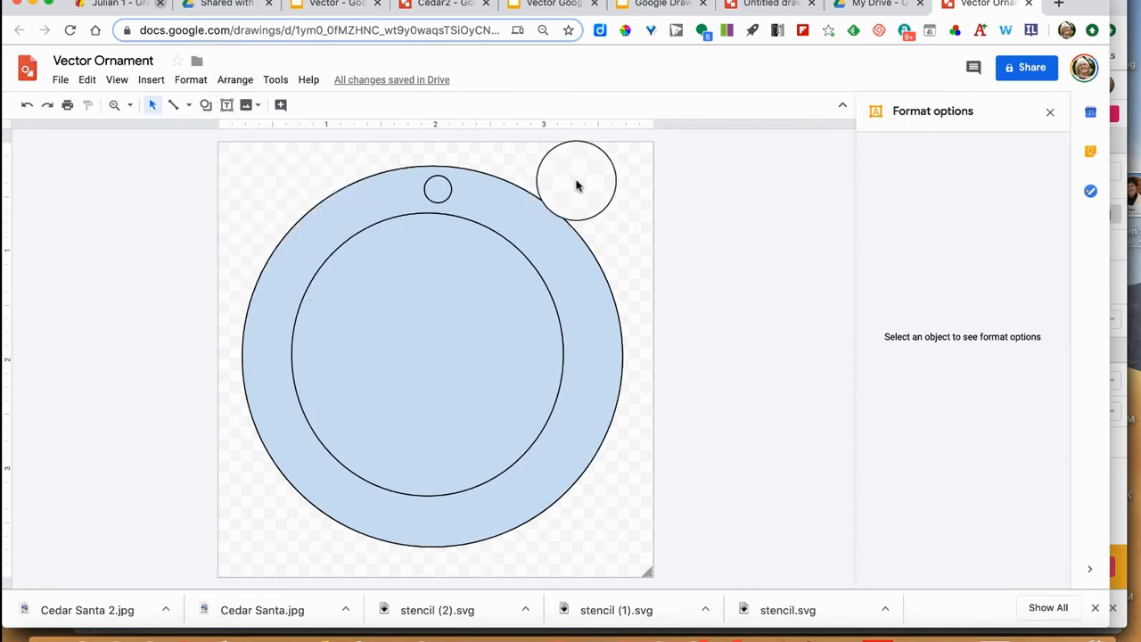
Step: Select the outer, inner and small circles together and align them horizontally on their centres
left_click(522, 190)
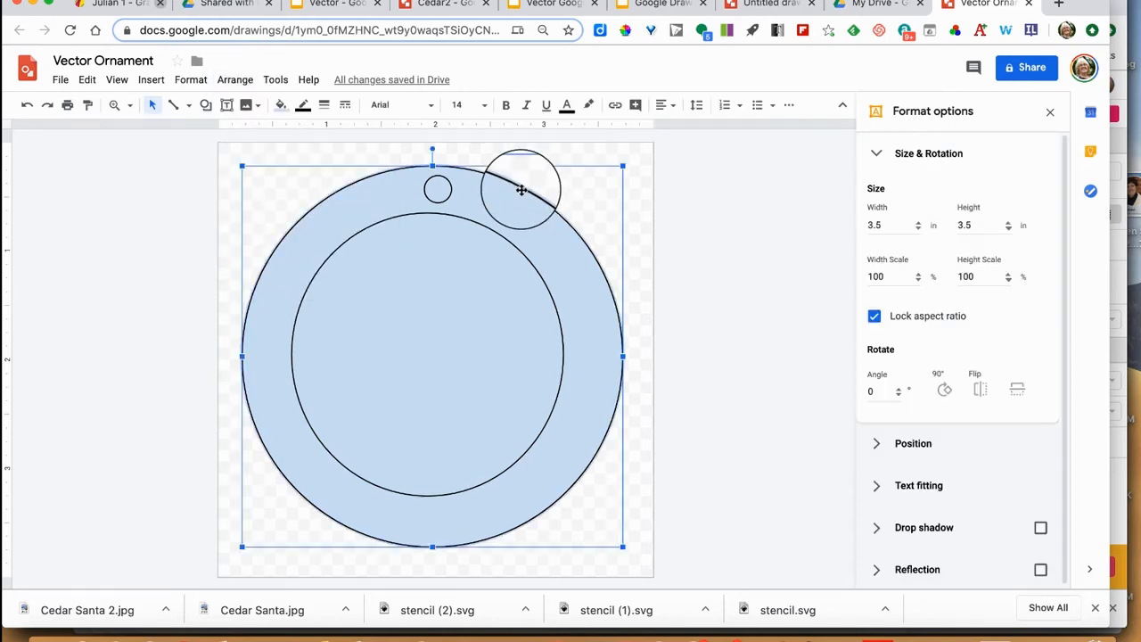
left_click_drag(521, 194, 632, 186)
left_click(632, 185)
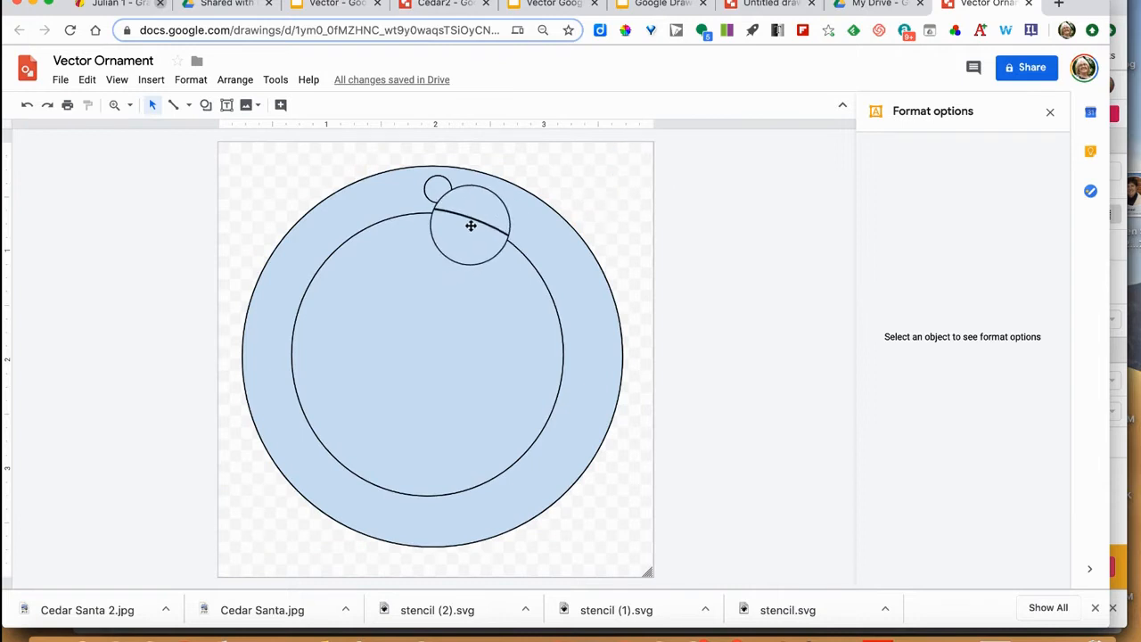
left_click(470, 226)
left_click_drag(470, 230, 593, 256)
left_click(594, 256)
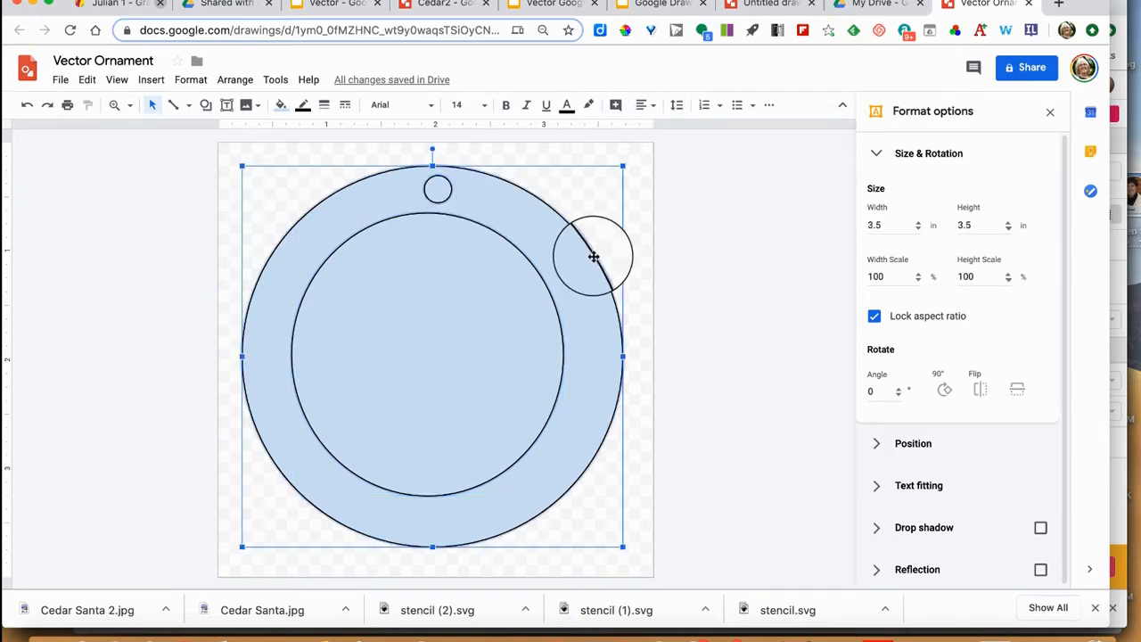
left_click_drag(593, 259, 435, 216)
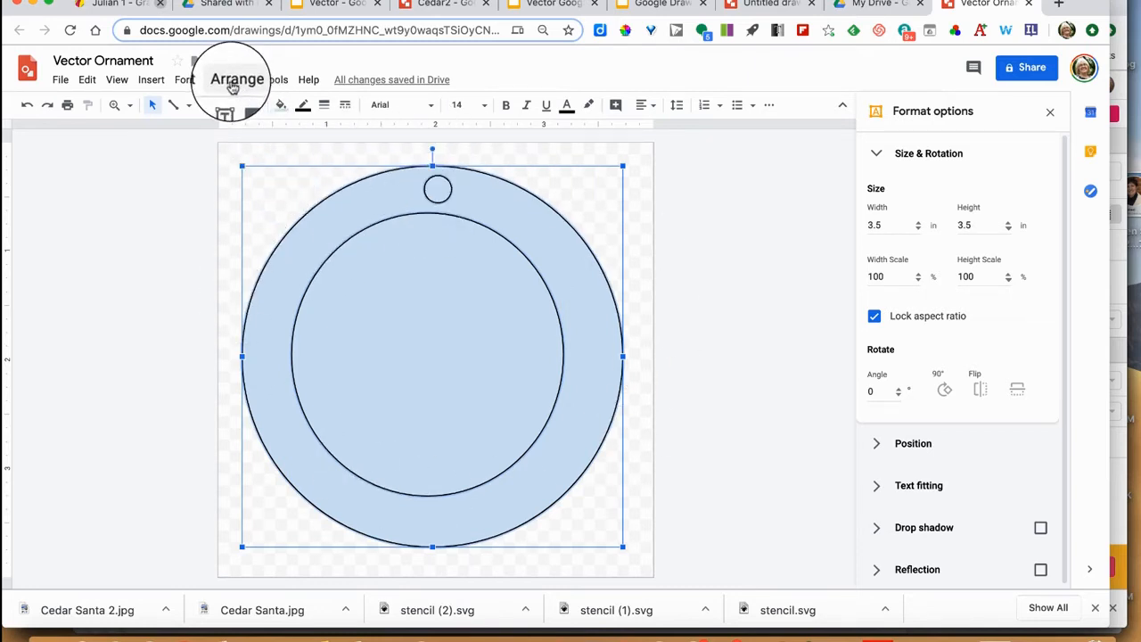
left_click(234, 82)
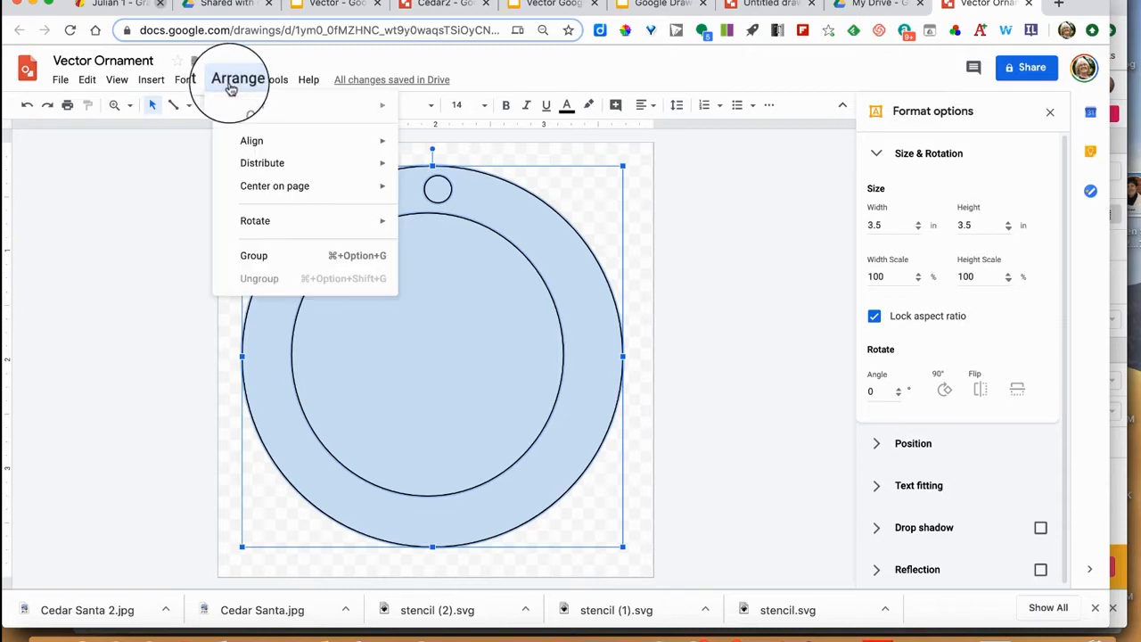
left_click(252, 143)
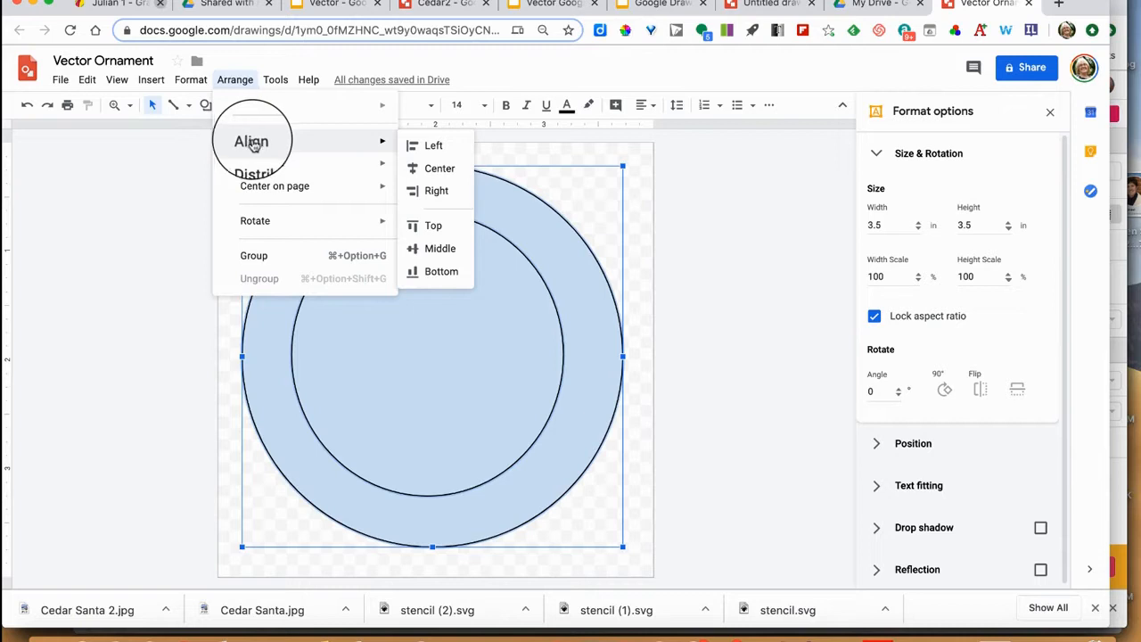
left_click(441, 171)
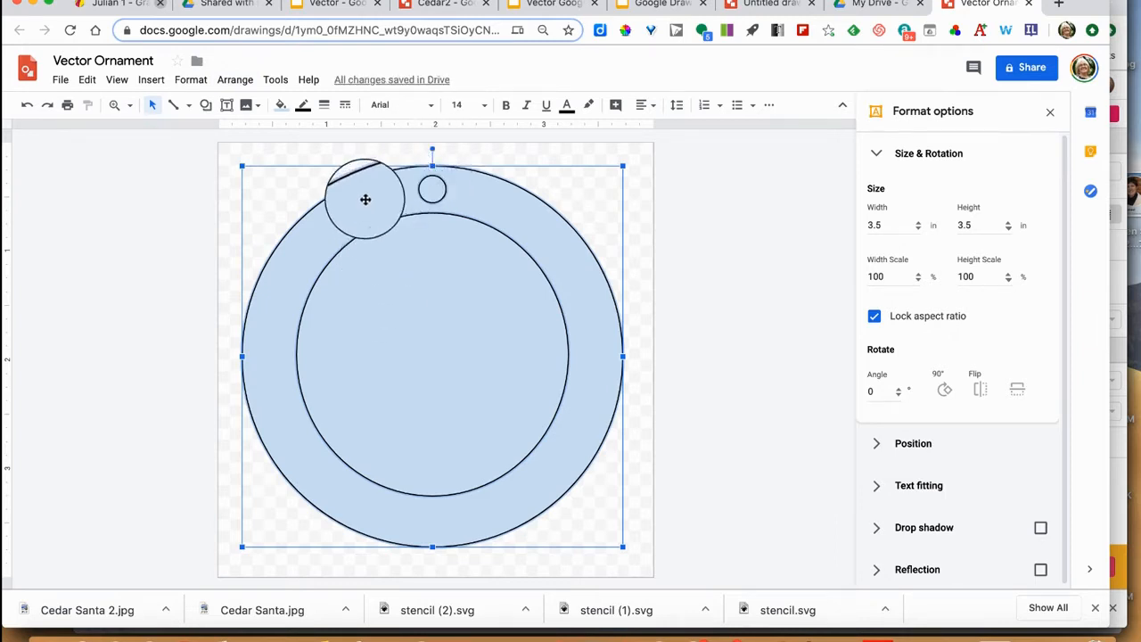
Step: Try to align all three circles vertically on their middles, and undo that alignment
left_click(239, 80)
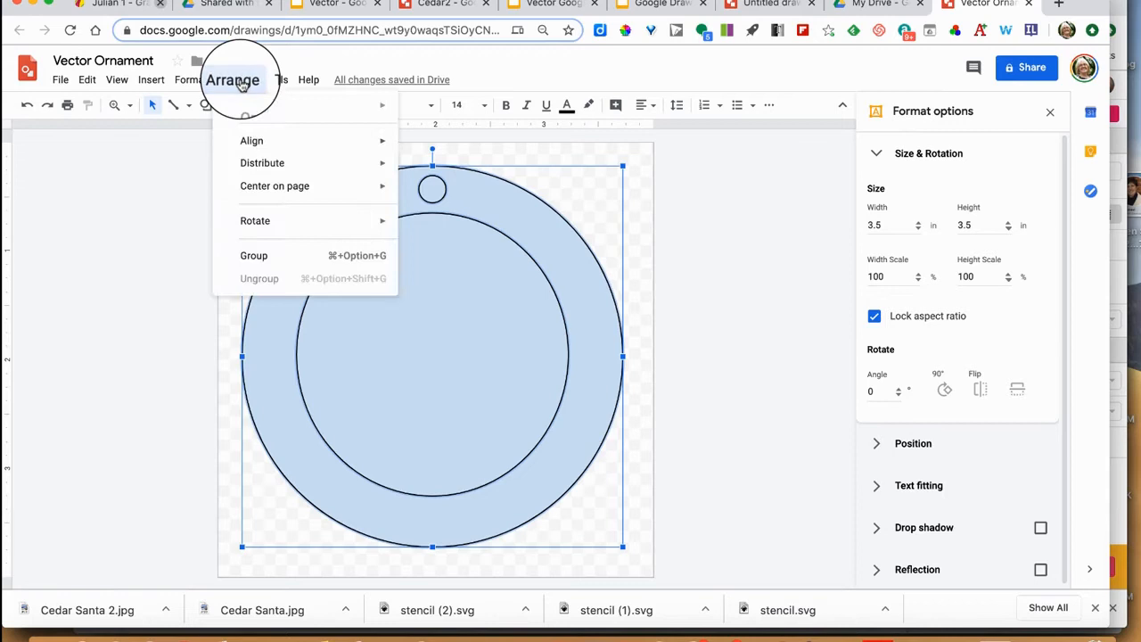
mouse_move(252, 143)
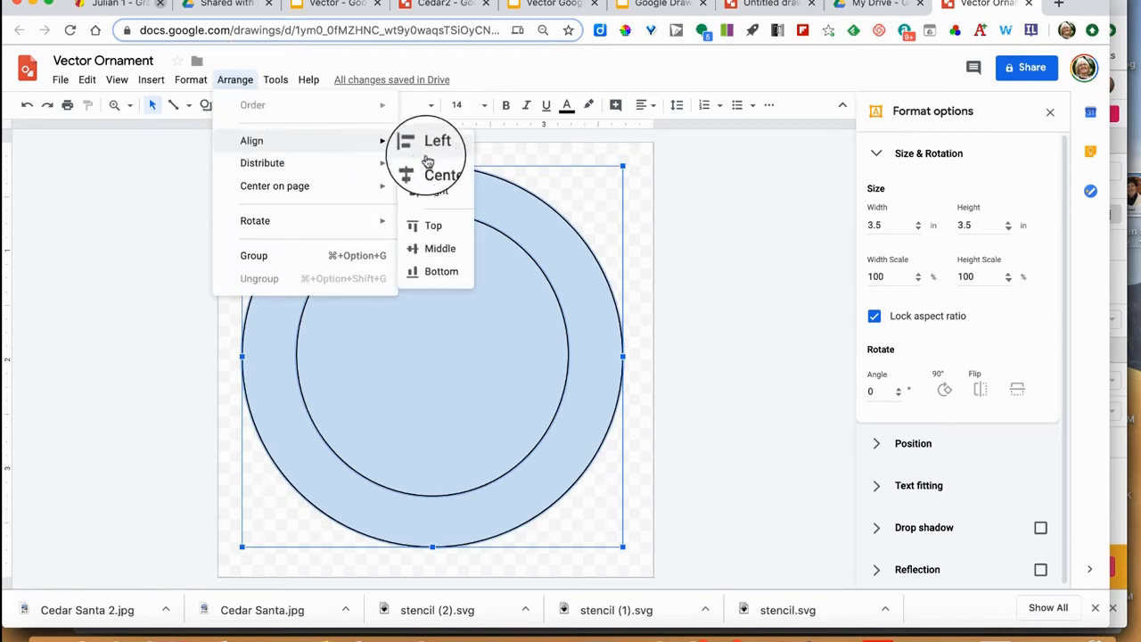
left_click(445, 252)
left_click_drag(446, 254, 433, 417)
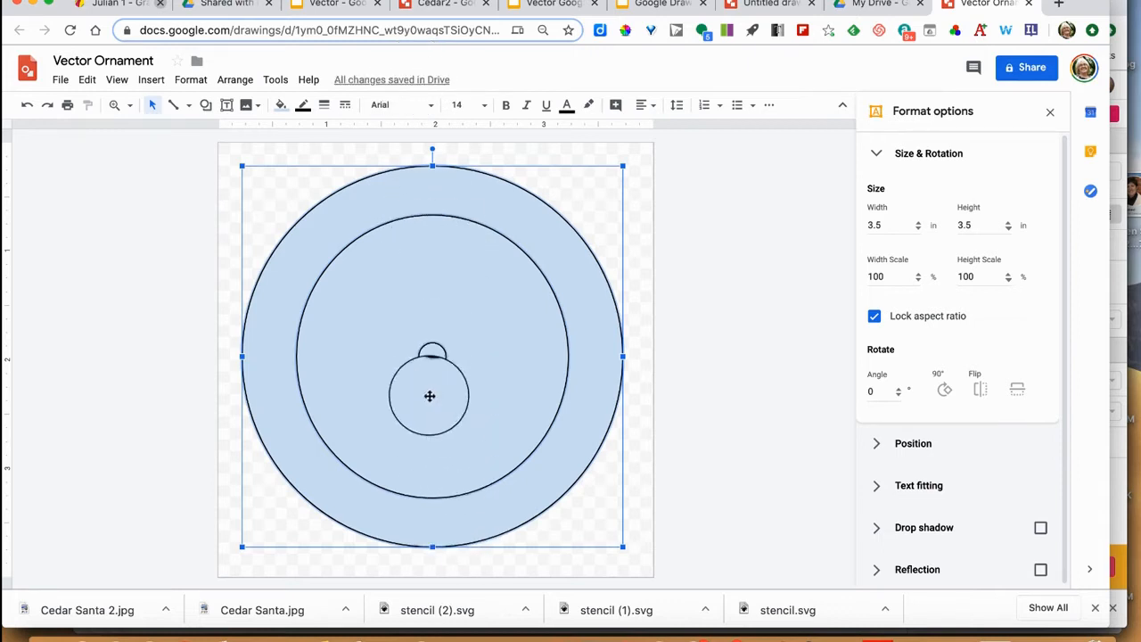
left_click(88, 80)
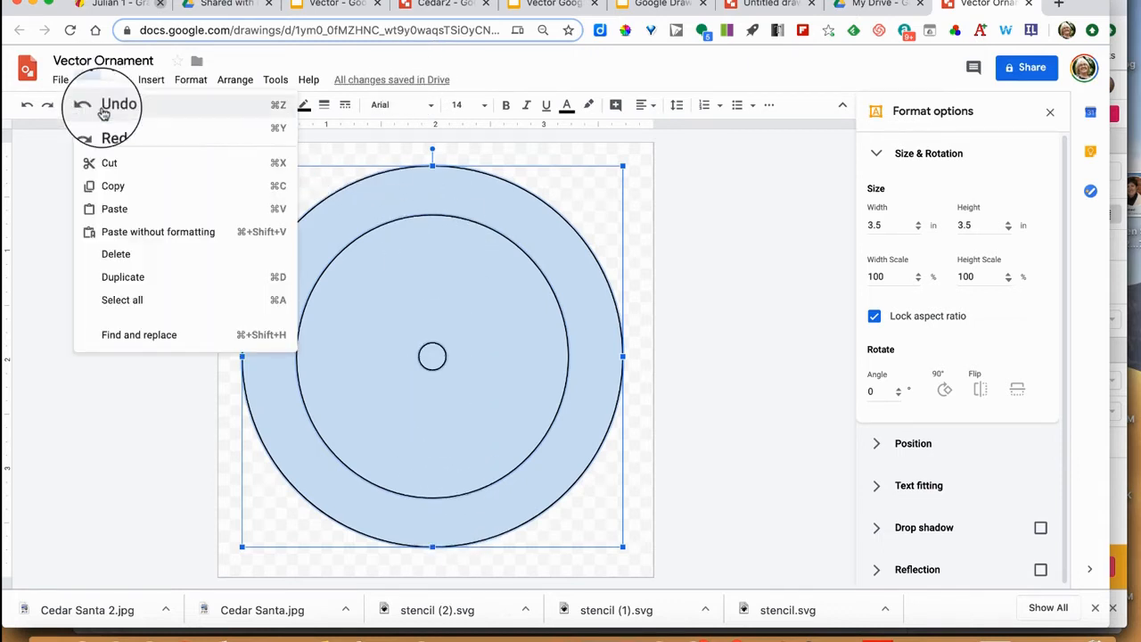
left_click(103, 106)
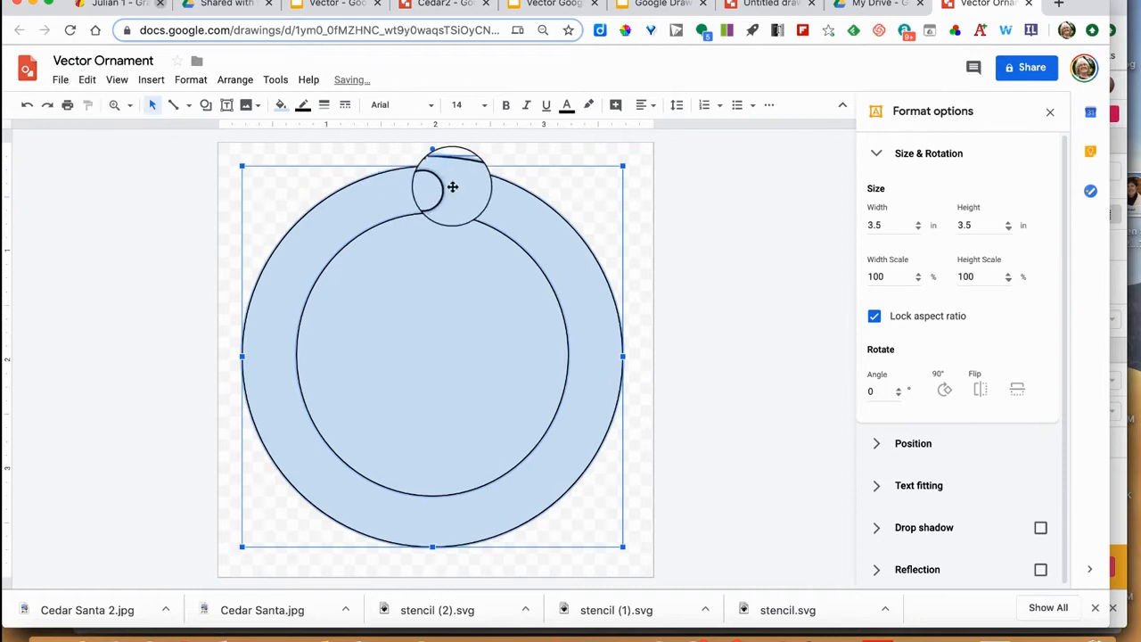
left_click_drag(437, 333, 593, 212)
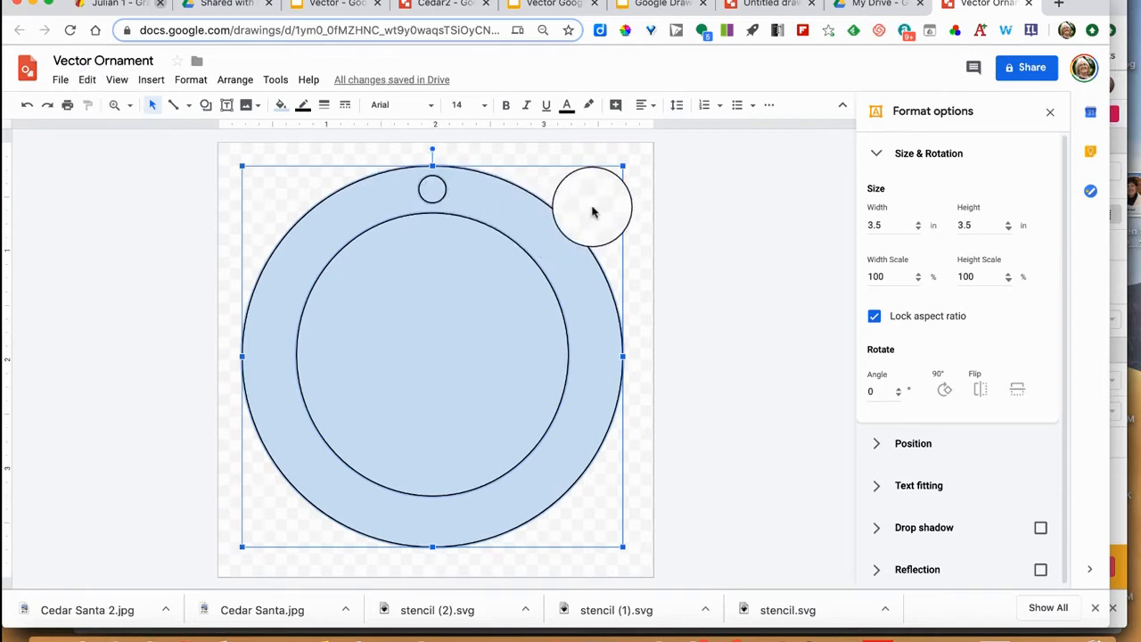
Step: Select only the inner and outer circles and align them vertically on their middles
left_click(686, 238)
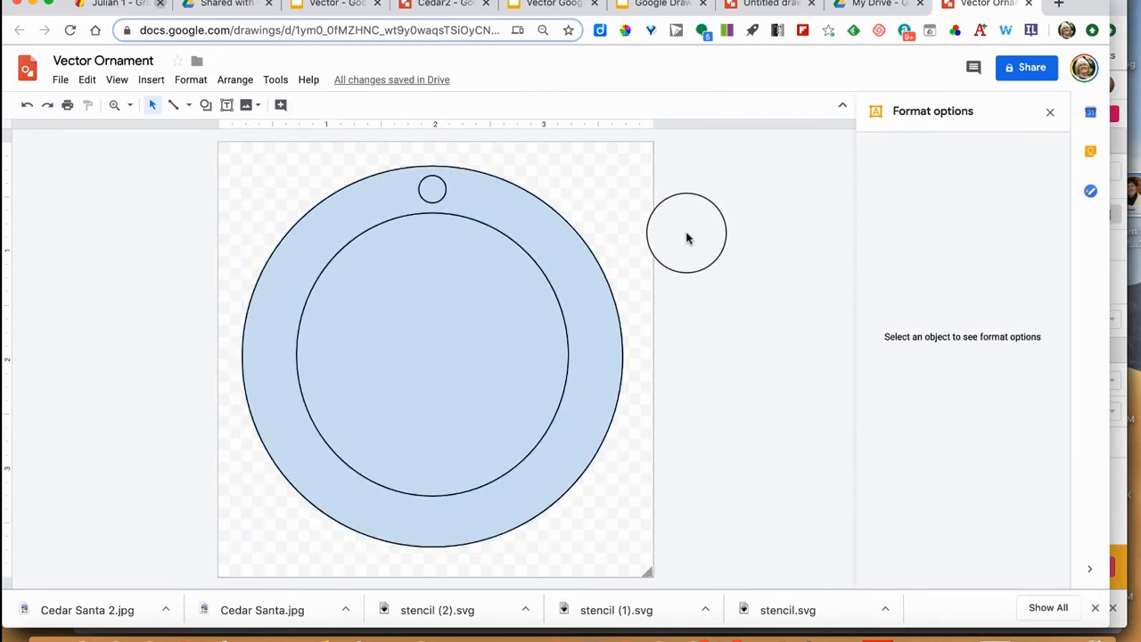
left_click(464, 220)
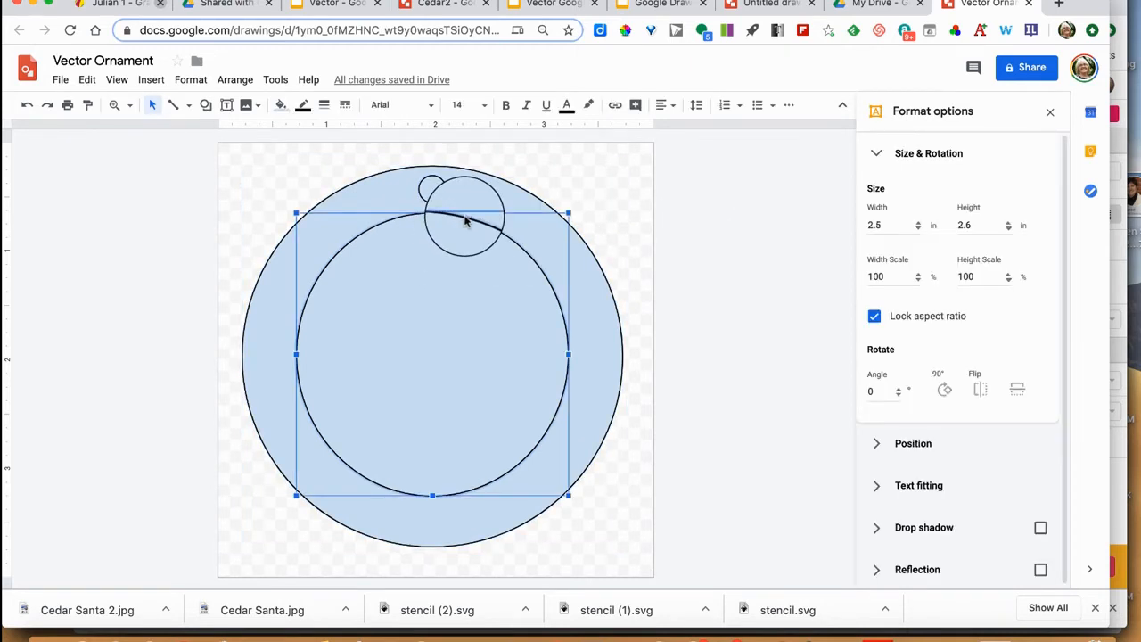
left_click_drag(463, 220, 481, 176)
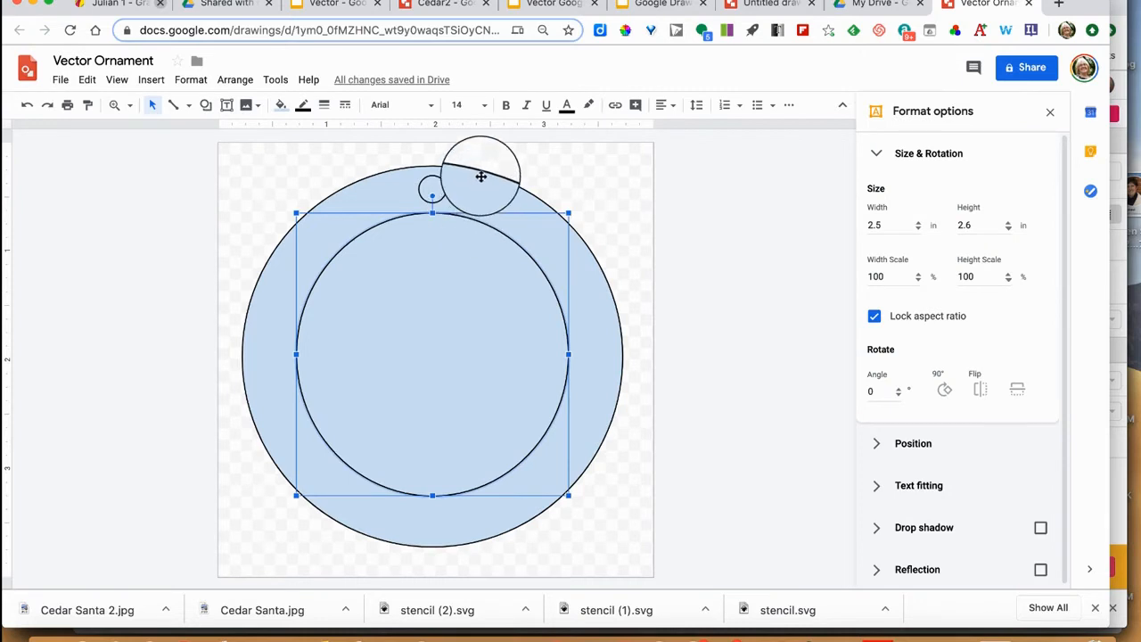
left_click(480, 176)
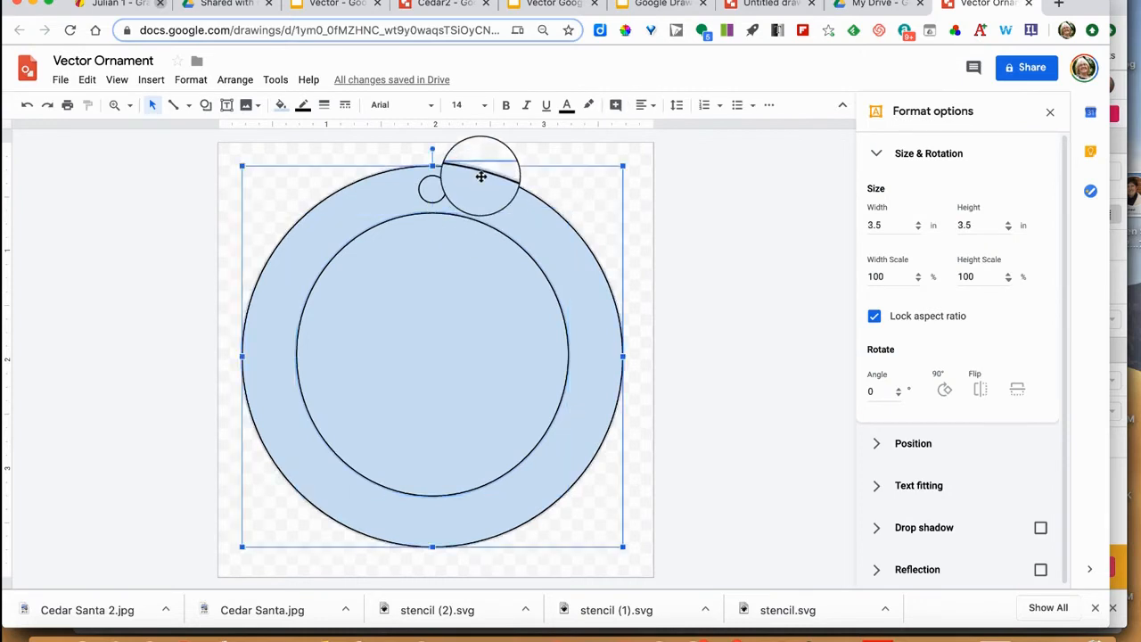
left_click(234, 79)
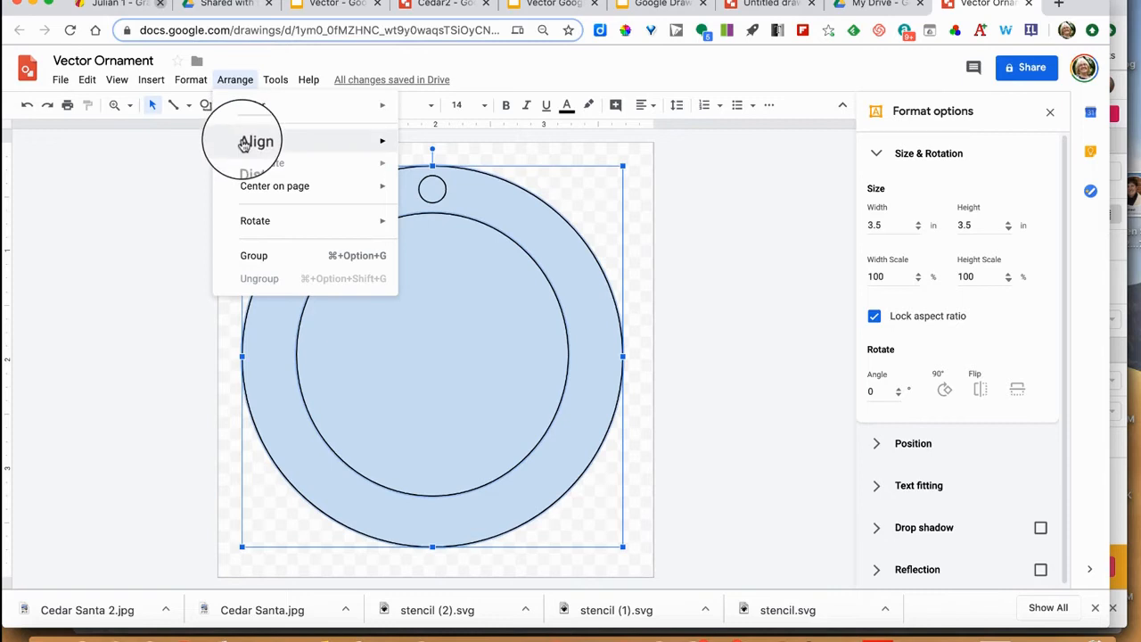
mouse_move(381, 142)
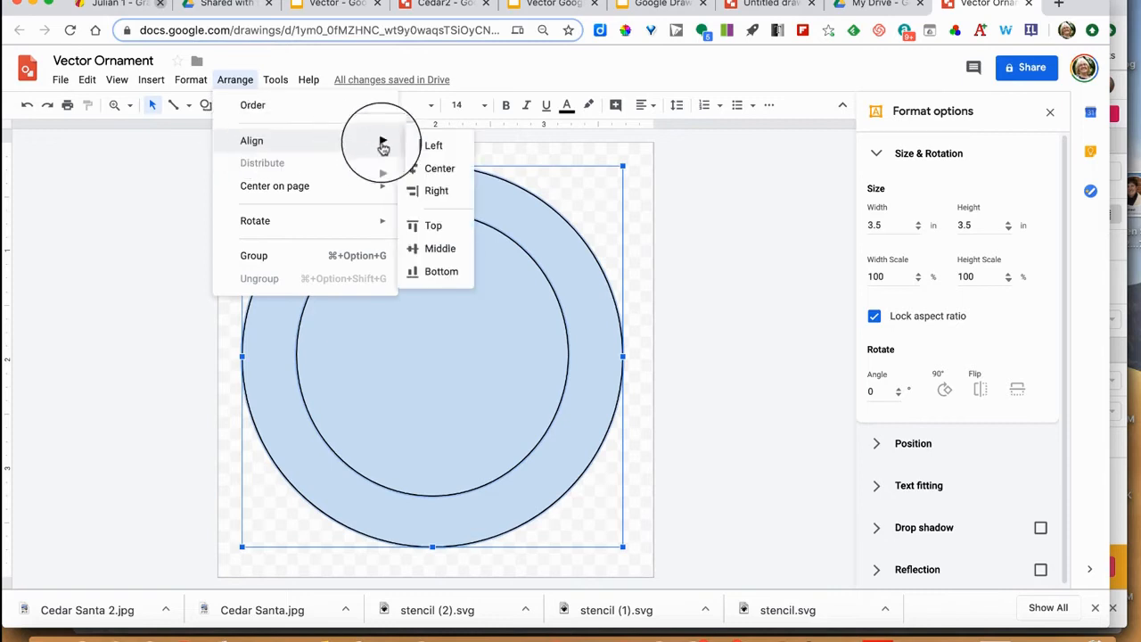
left_click(433, 246)
Step: Select the small circle and nudge it slightly down within the ring between the outer and inner circles
left_click_drag(432, 245, 446, 187)
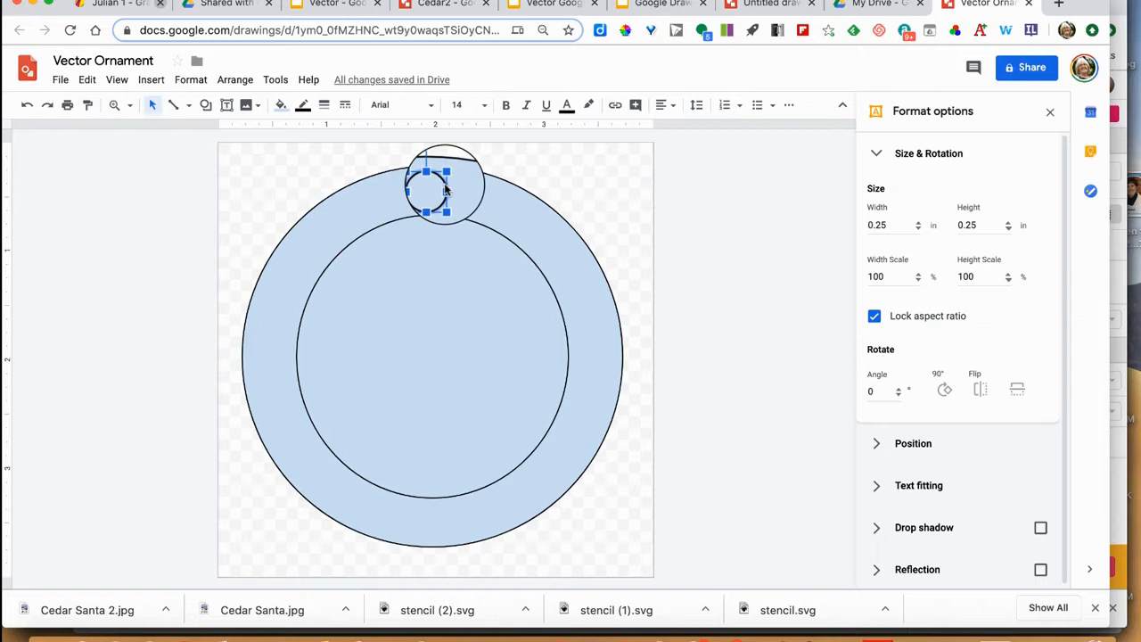
key("Down")
key("Up")
key("Down")
key("Up")
key("shift+Down")
key("shift+Down")
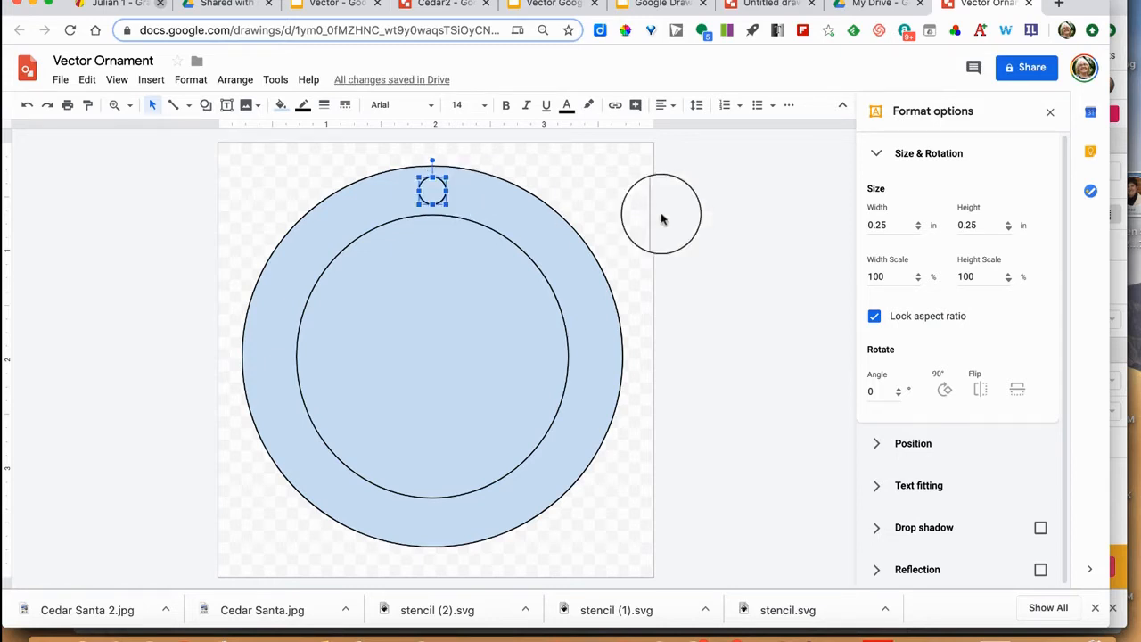
Step: Draw a rectangle about 2.85 × 0.84 in across the middle of the inner circle and nudge it slightly to the right
left_click(747, 245)
left_click_drag(747, 244, 296, 342)
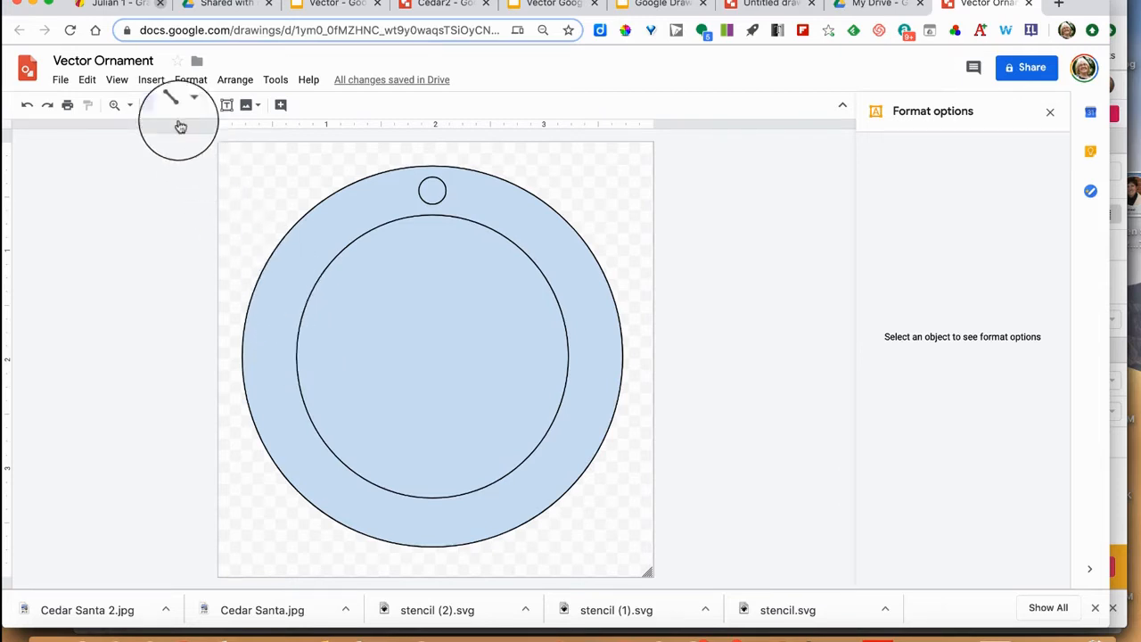
left_click(151, 82)
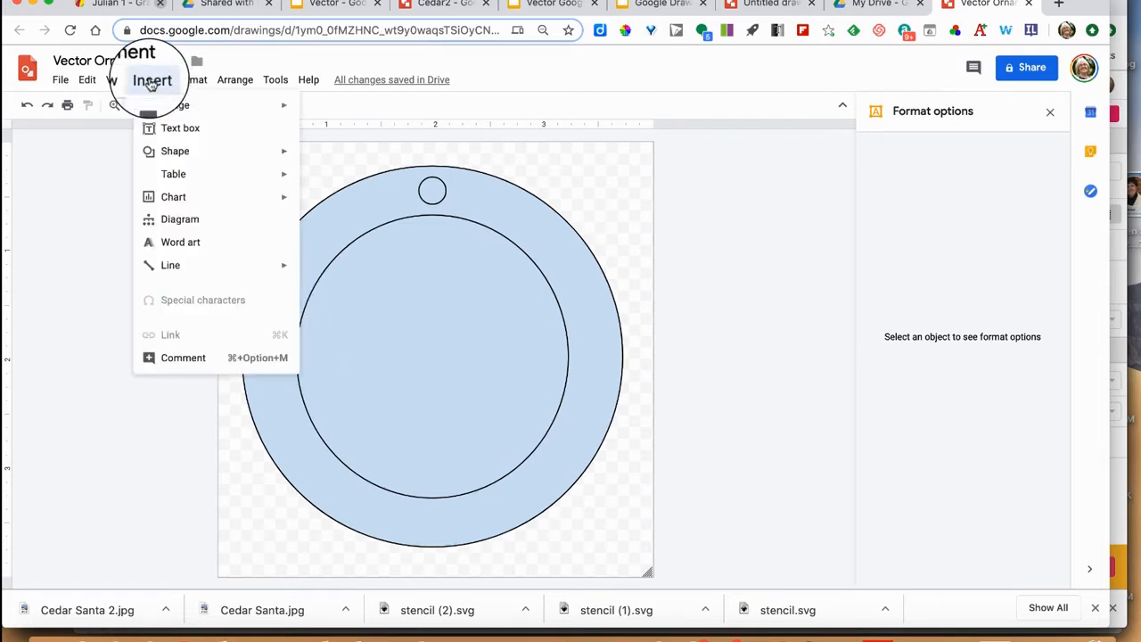
mouse_move(173, 153)
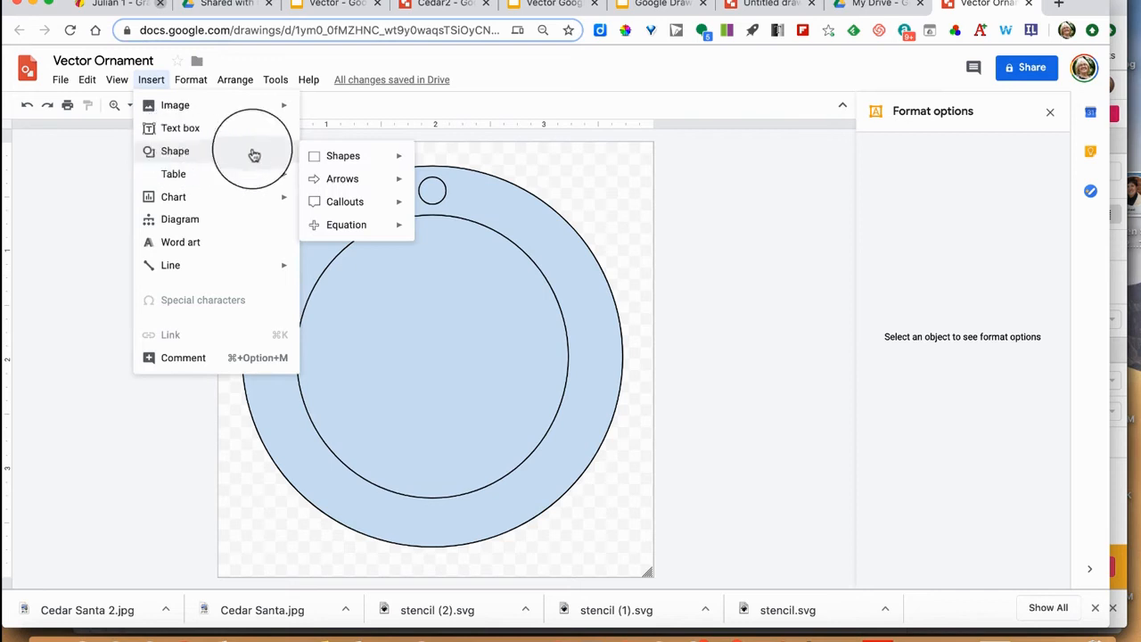
mouse_move(342, 156)
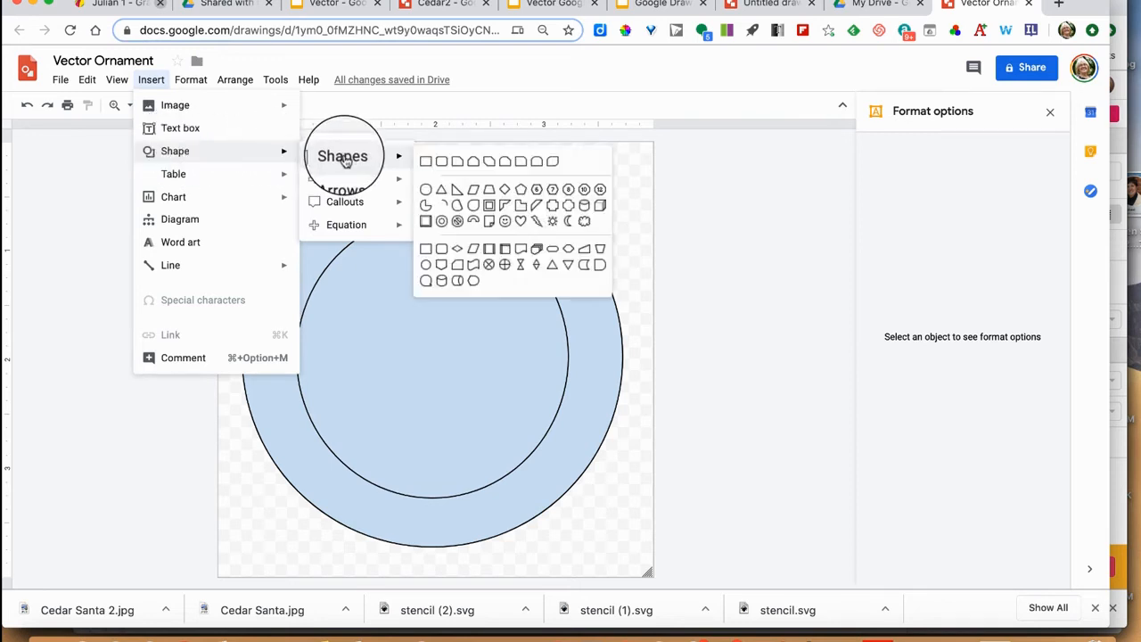
left_click(426, 162)
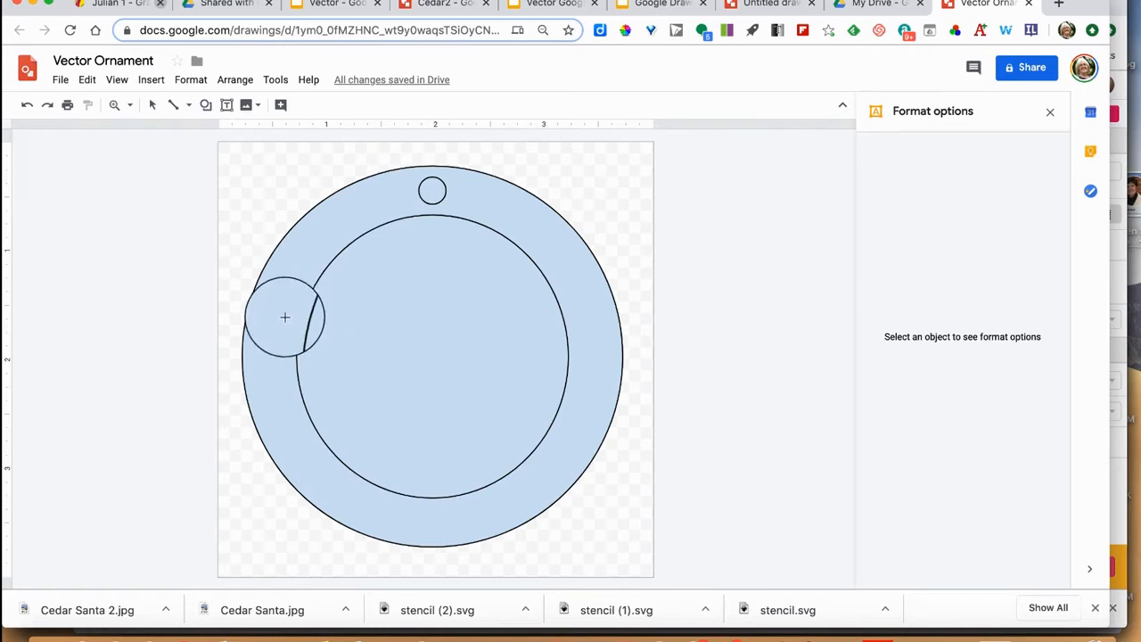
left_click_drag(272, 310, 580, 399)
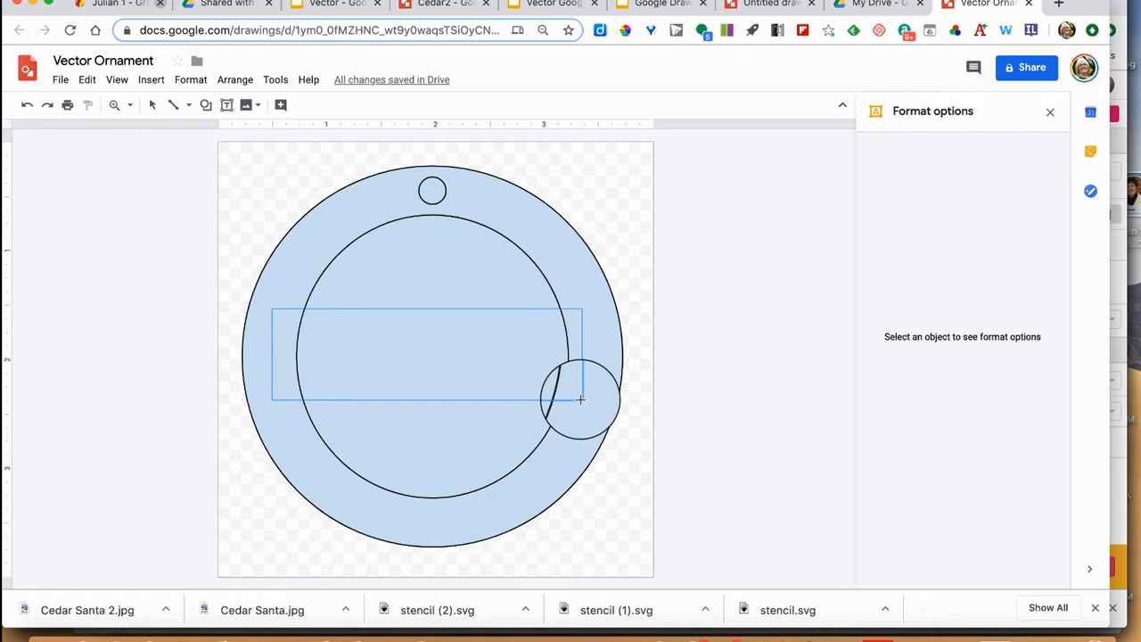
left_click_drag(580, 399, 581, 401)
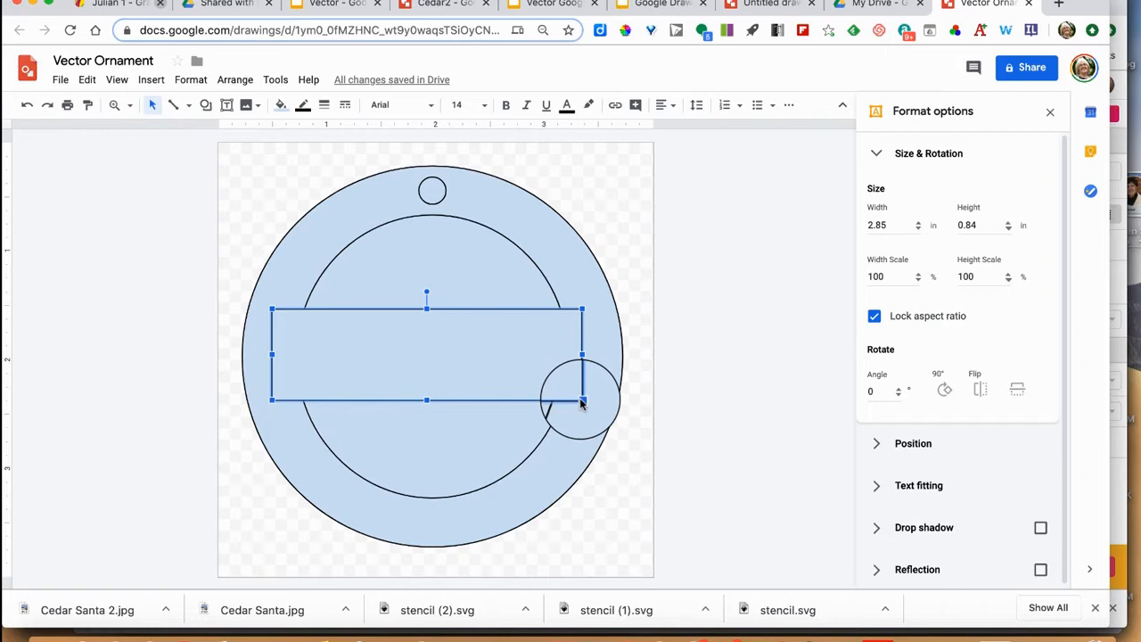
key("shift+Right")
key("shift+Right")
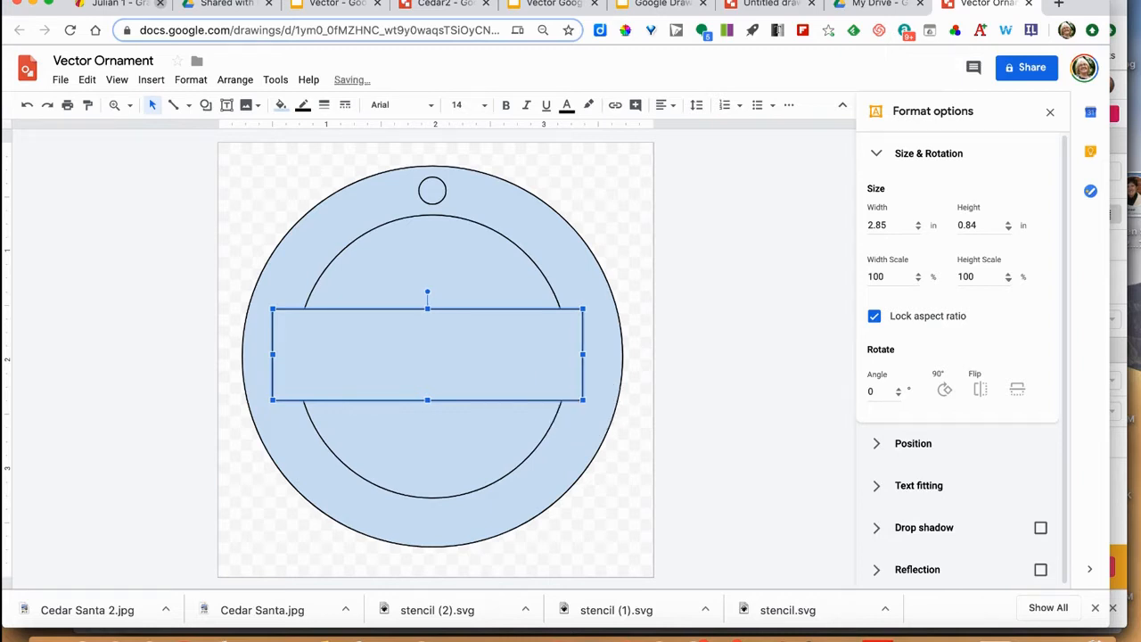
key("shift+Right")
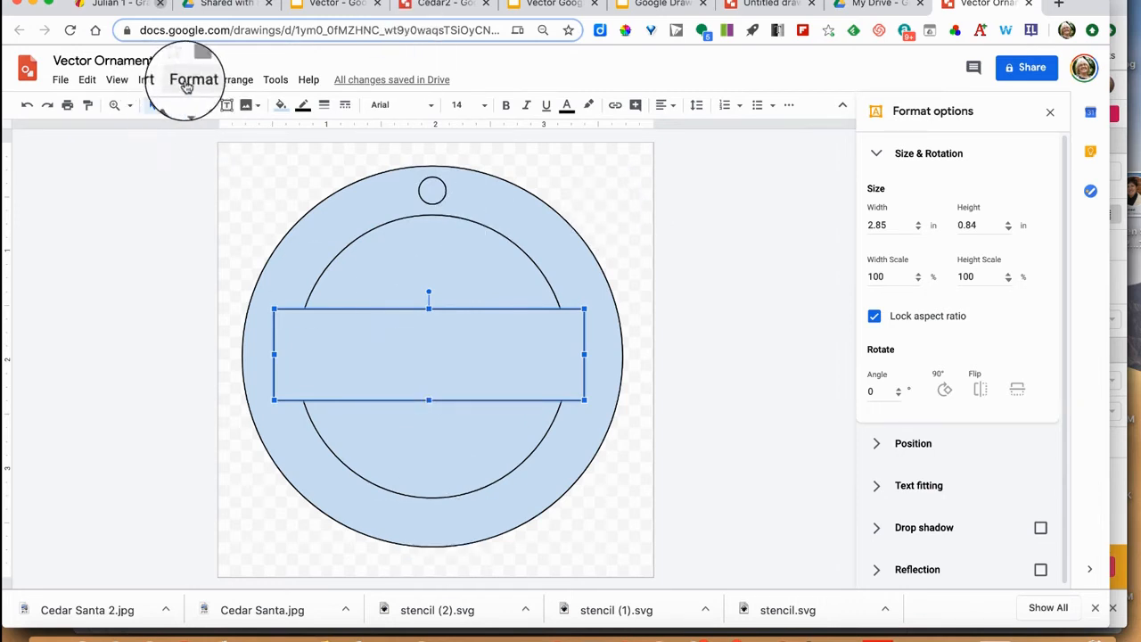
left_click(234, 80)
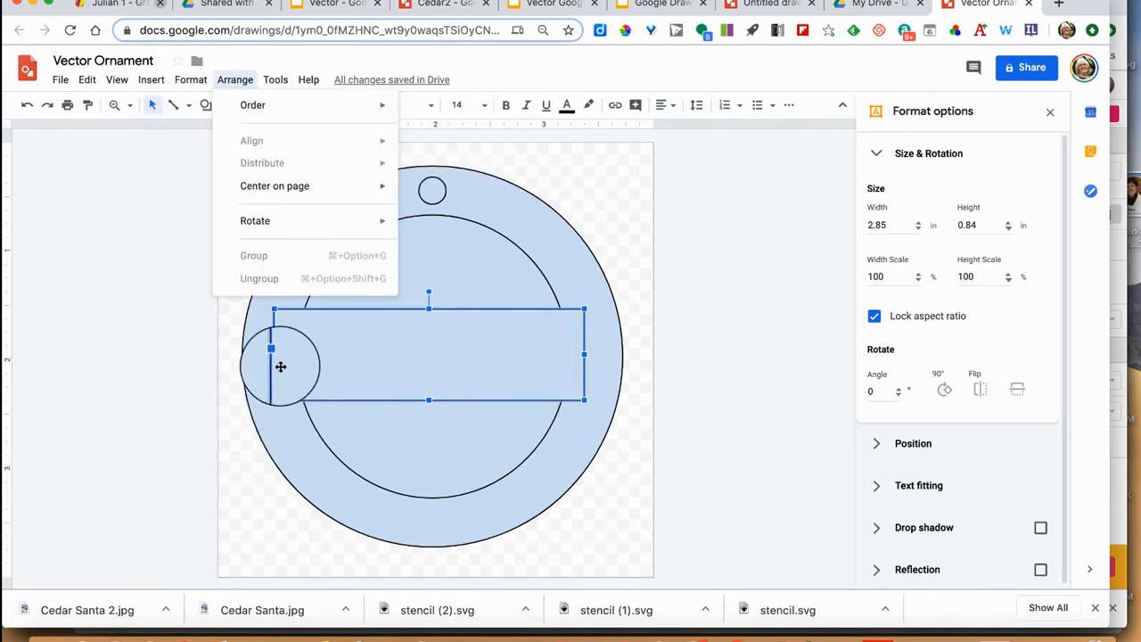
left_click(274, 365)
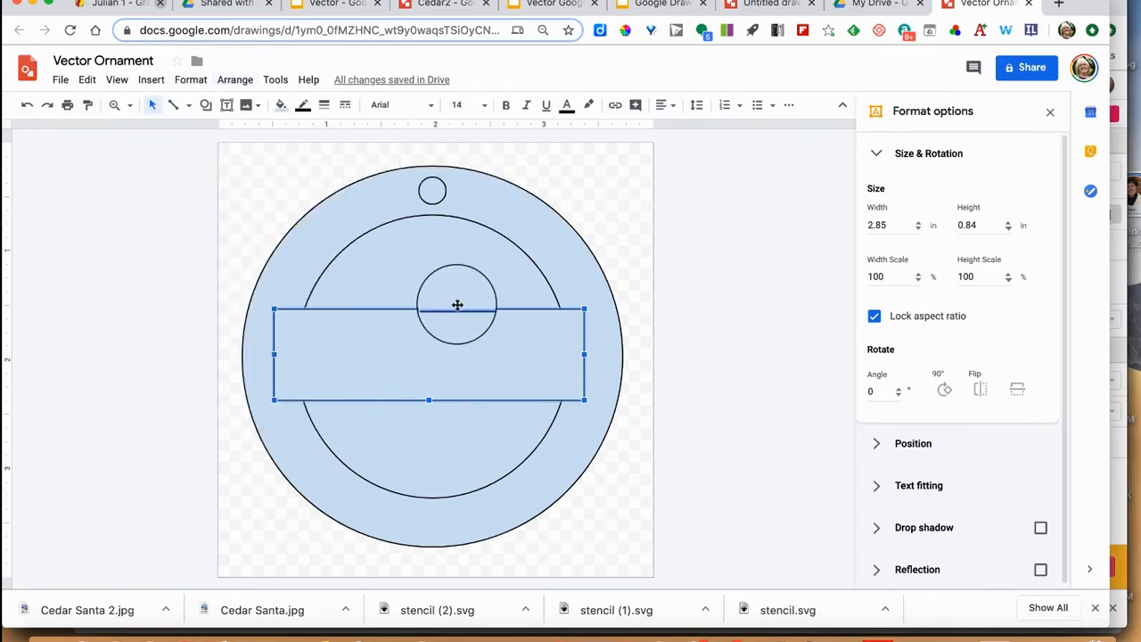
left_click(353, 241)
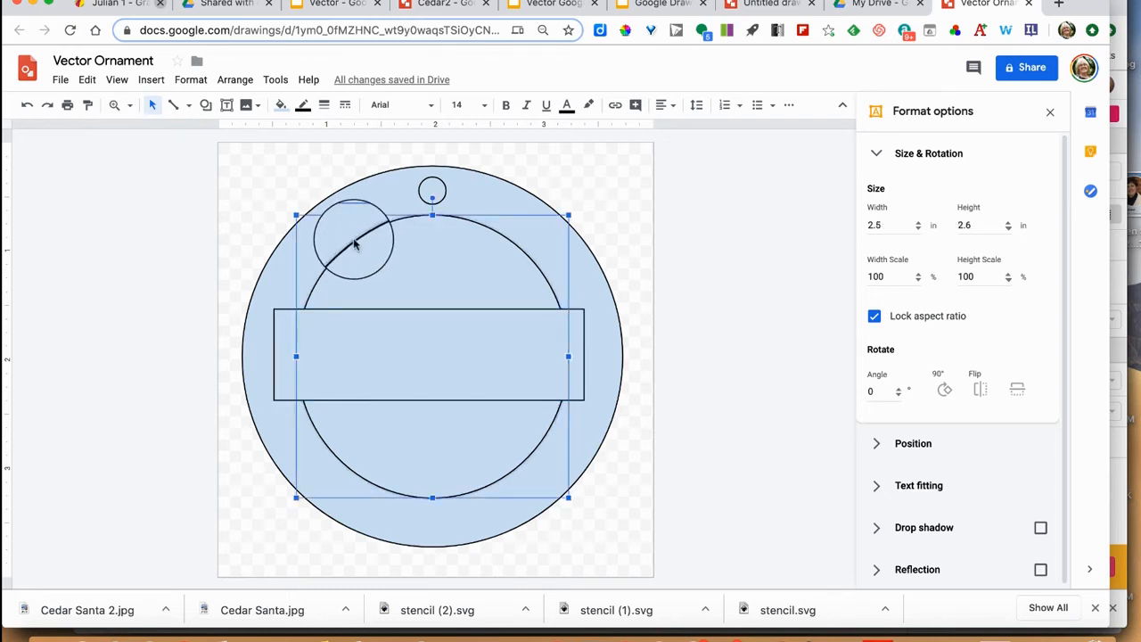
left_click(231, 83)
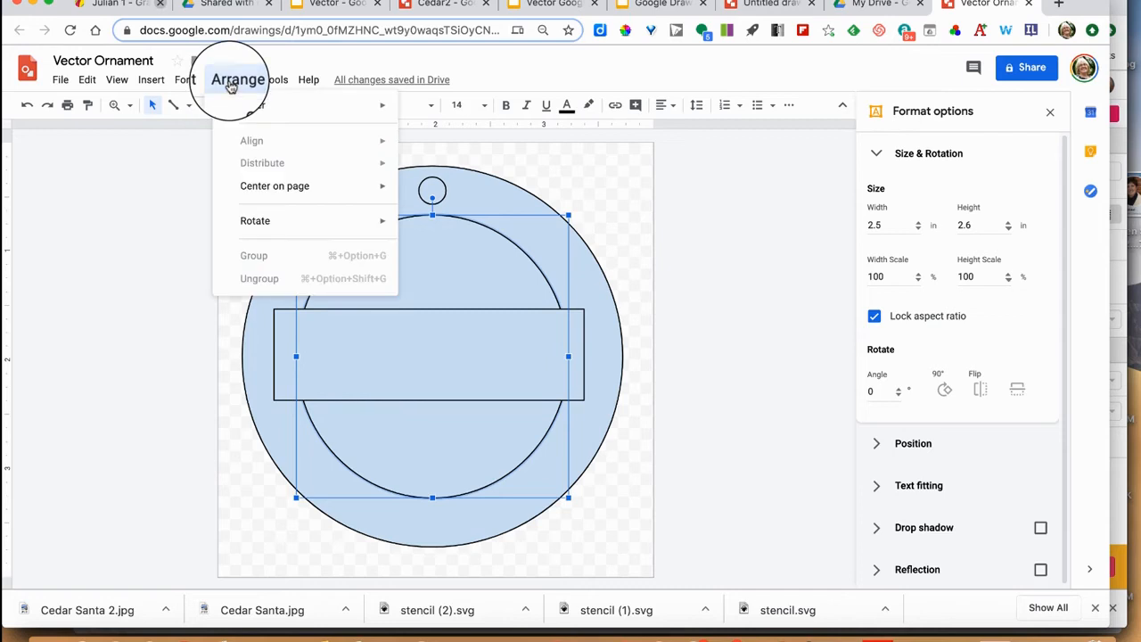
mouse_move(303, 193)
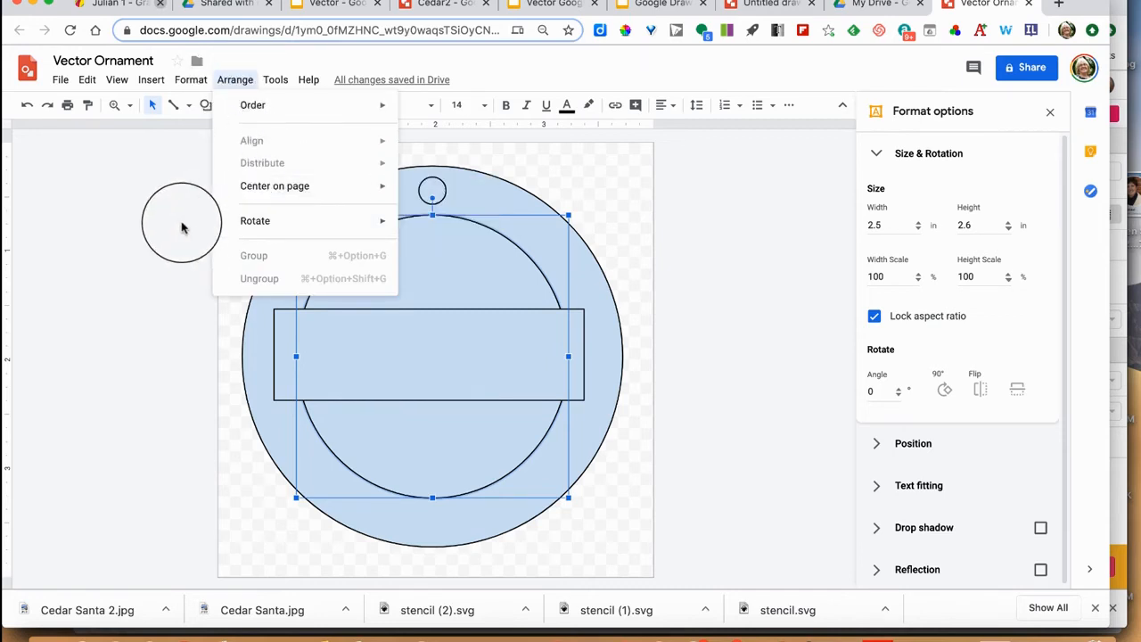
left_click(155, 237)
left_click_drag(155, 237, 584, 321)
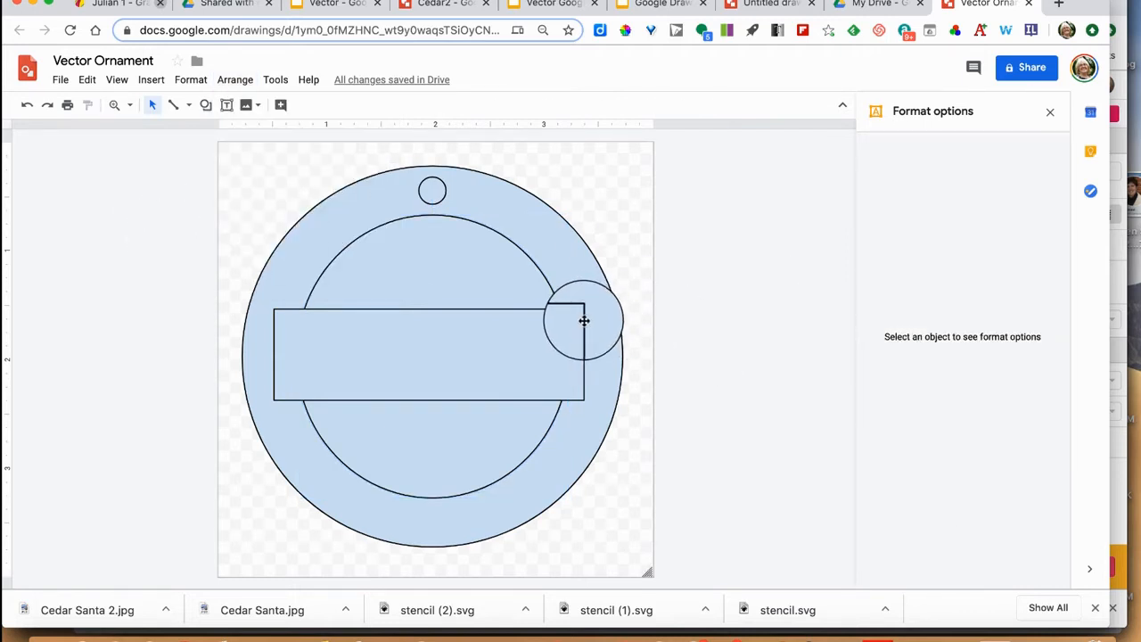
Step: Nudge the rectangle further right to centre it by eye across the circles, and deselect it
left_click(583, 320)
key("Right")
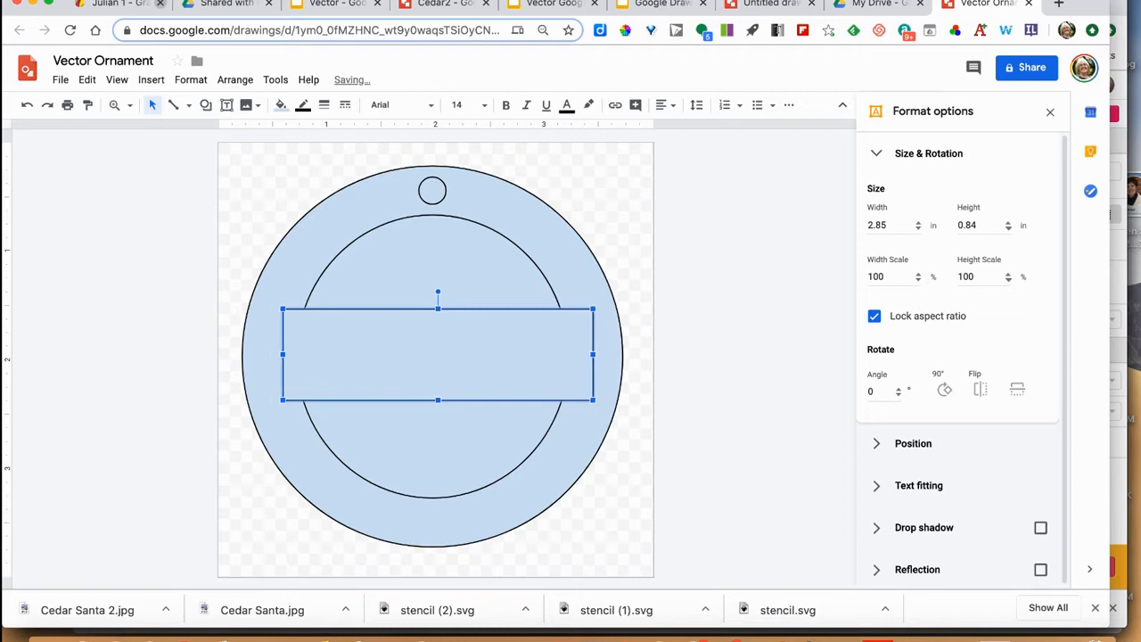
left_click(774, 255)
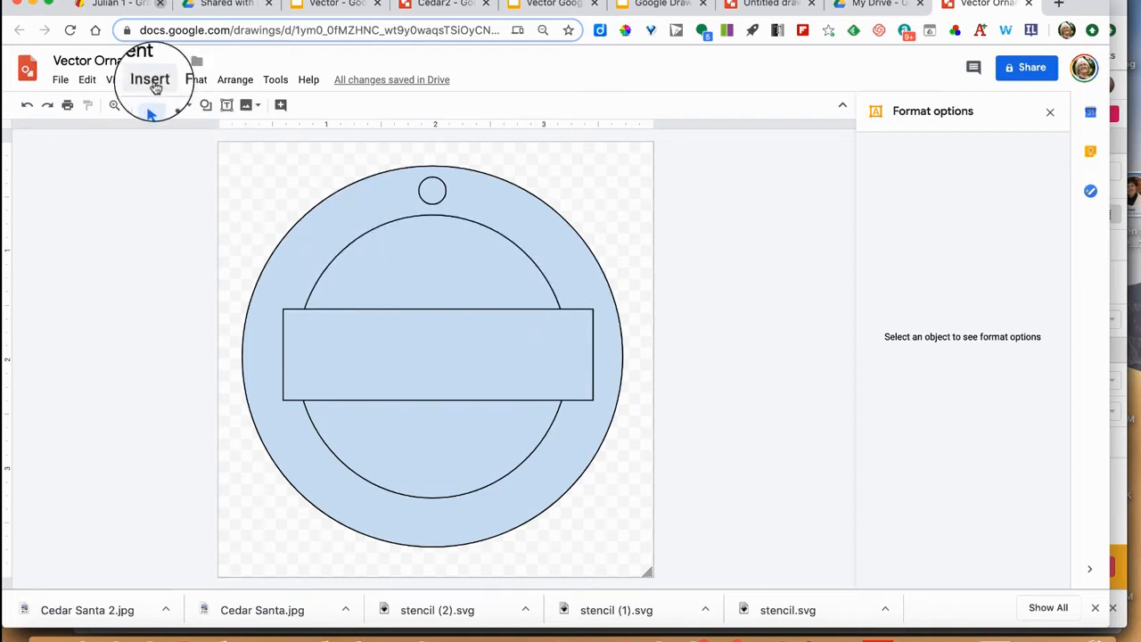
Step: Choose the 5-Point Star shape for drawing on the ornament
left_click(152, 80)
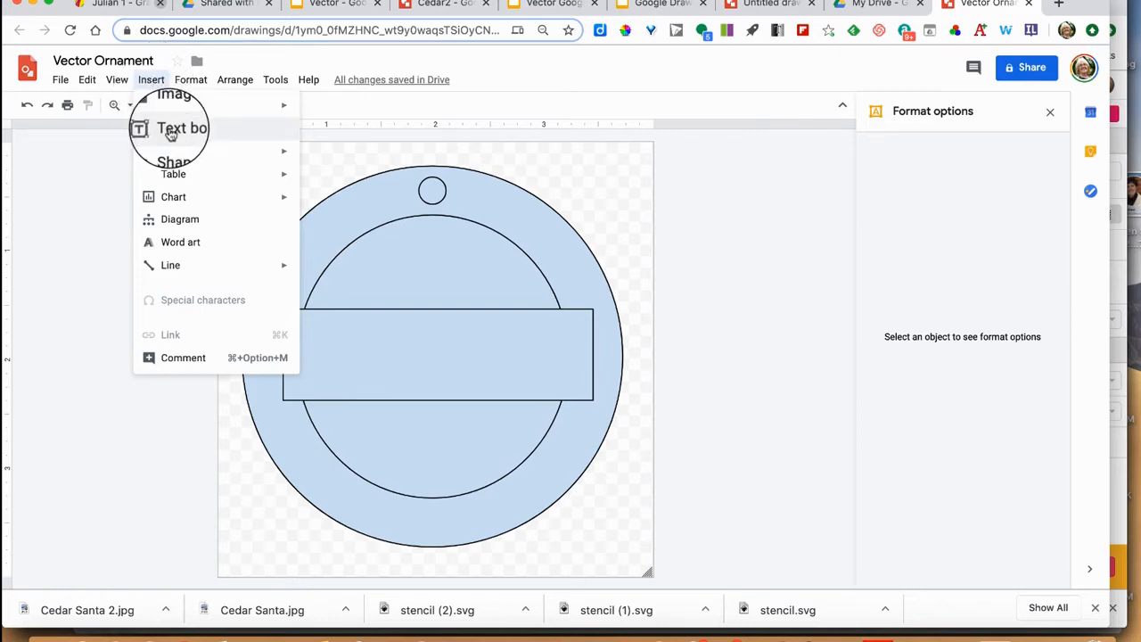
mouse_move(173, 153)
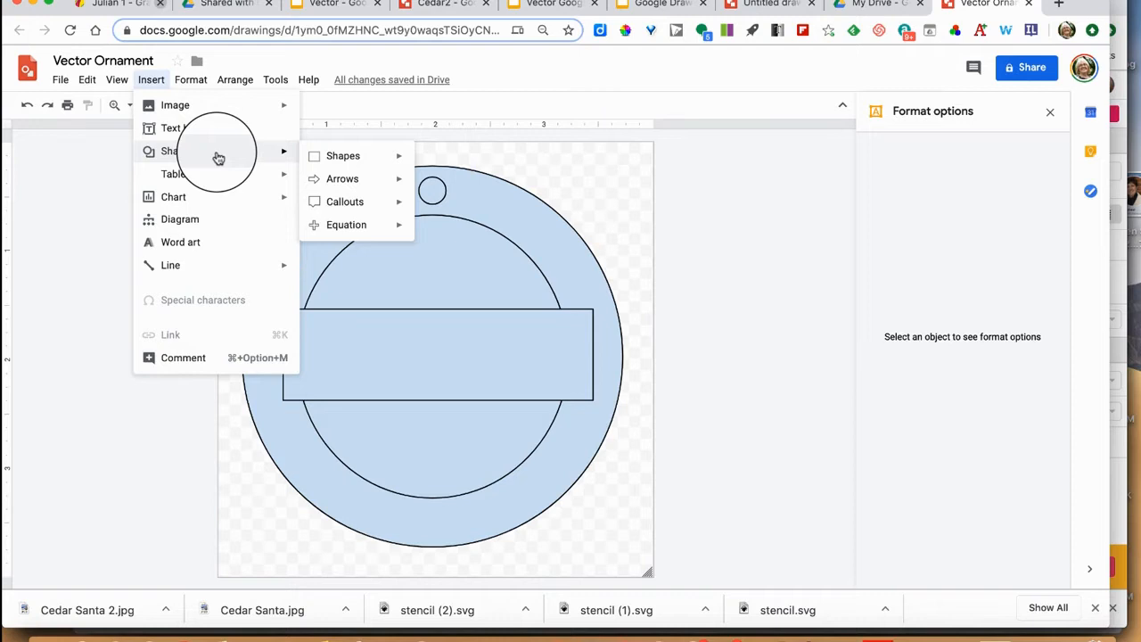
mouse_move(344, 160)
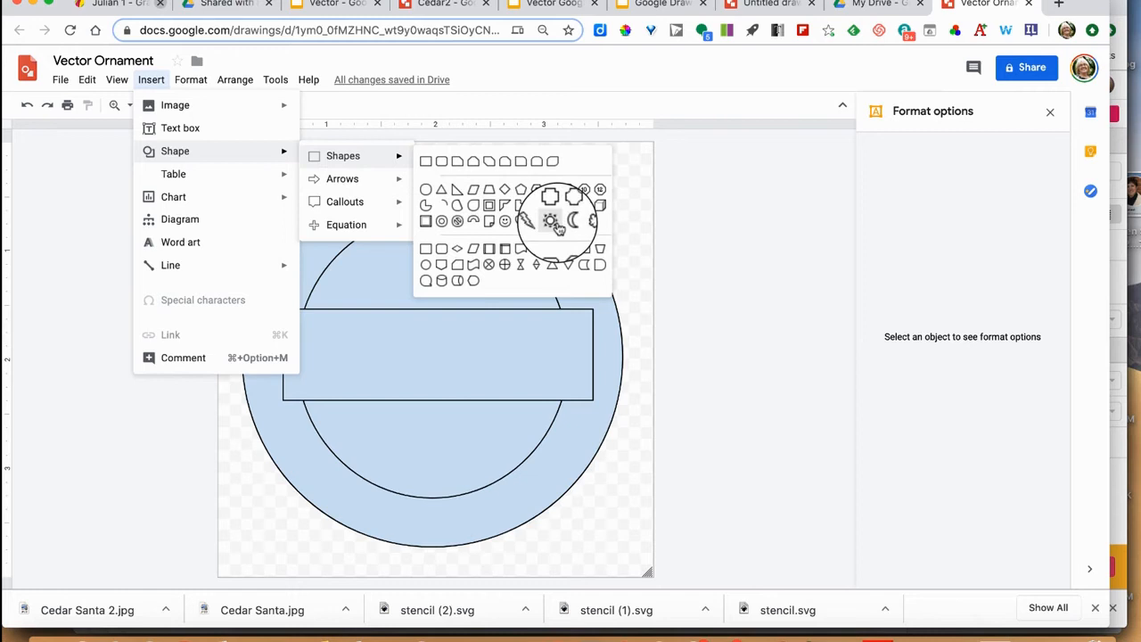
mouse_move(395, 184)
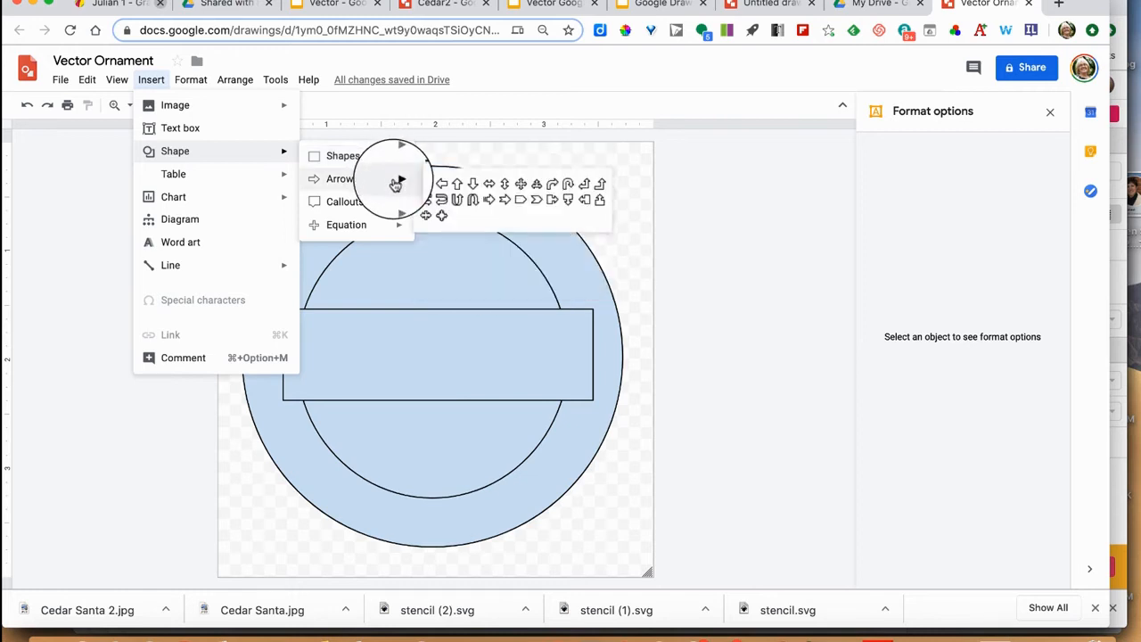
mouse_move(391, 206)
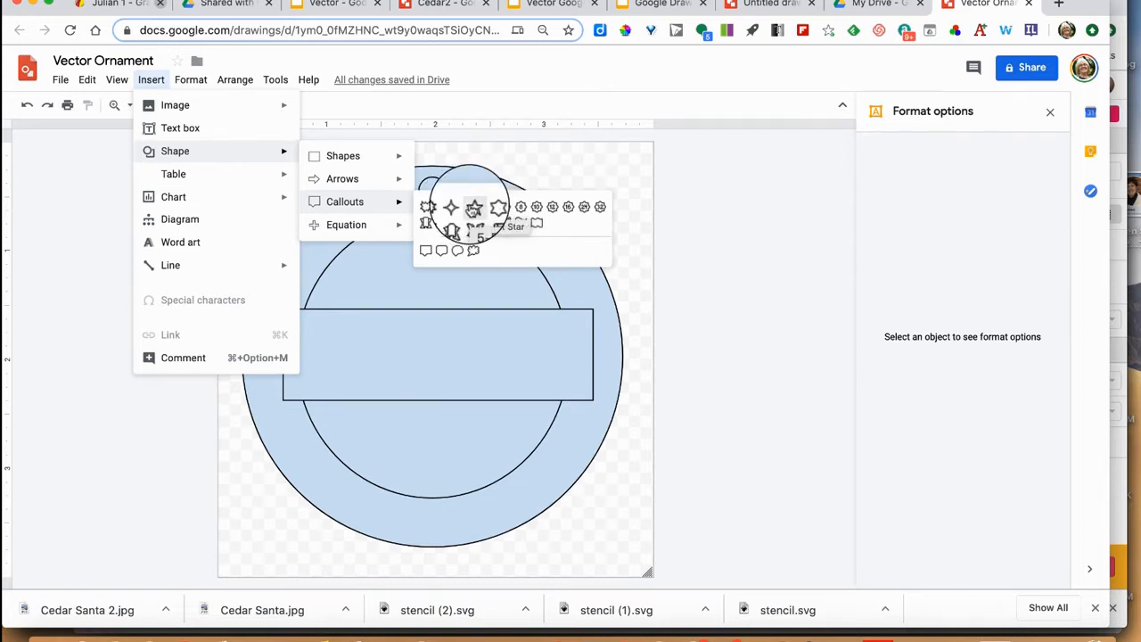
left_click(470, 206)
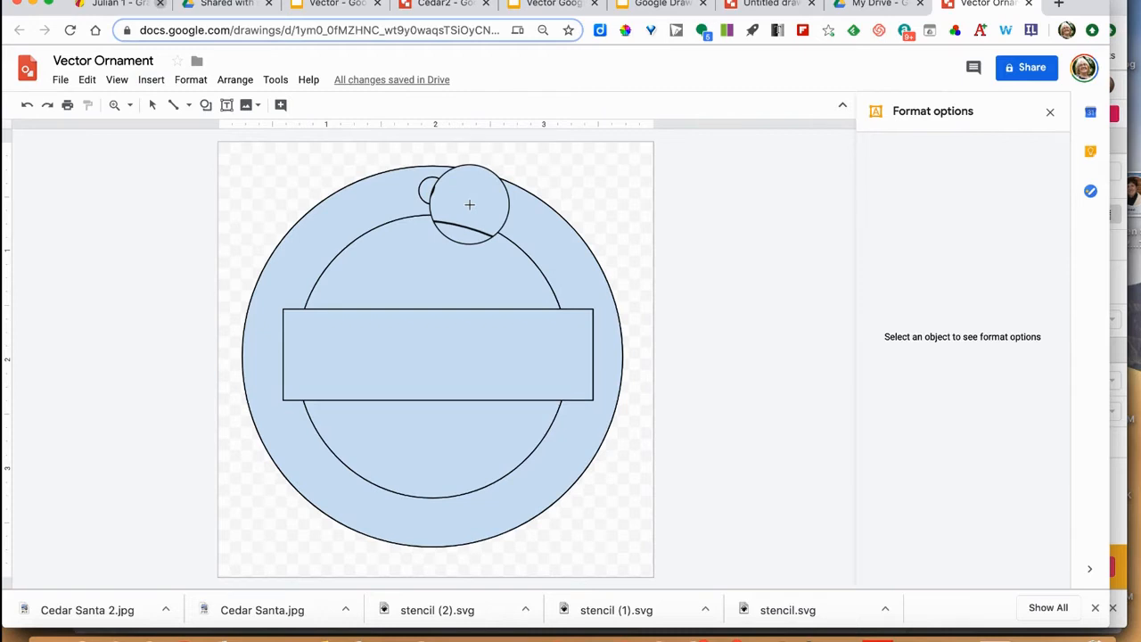
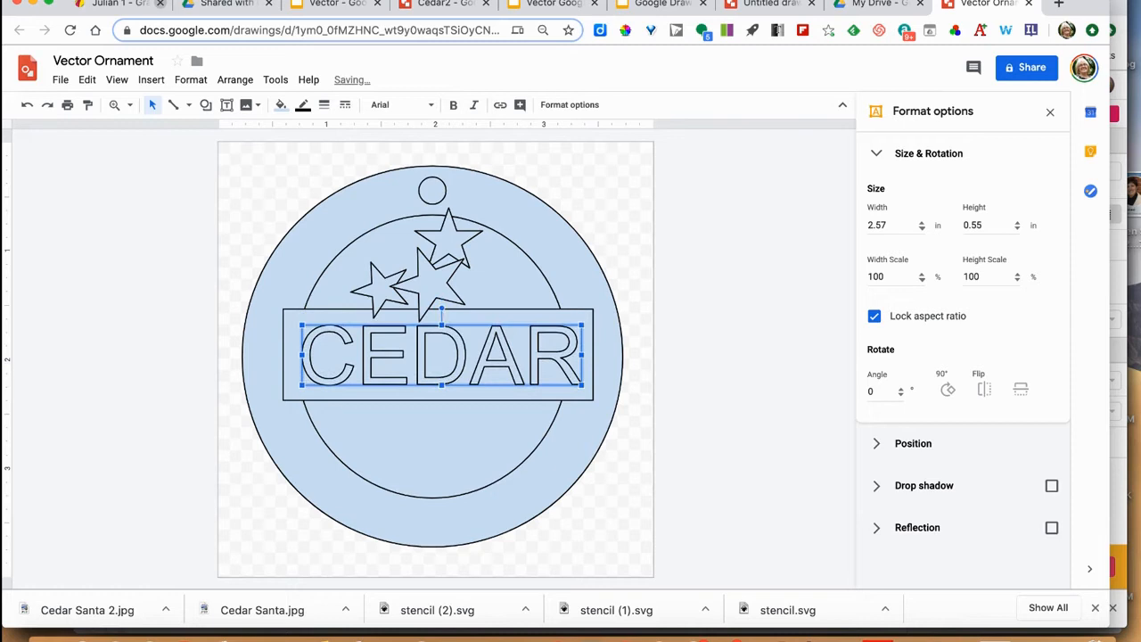
Step: Nudge the CEDAR word art slightly left within the rectangle and deselect it
key("shift+Left")
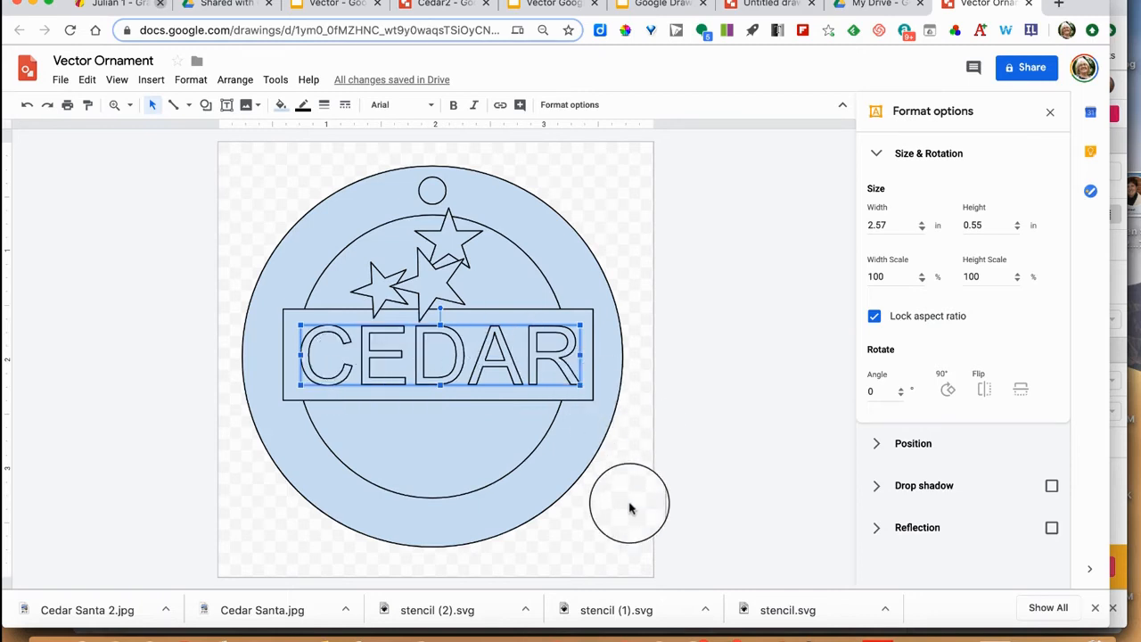
left_click(635, 546)
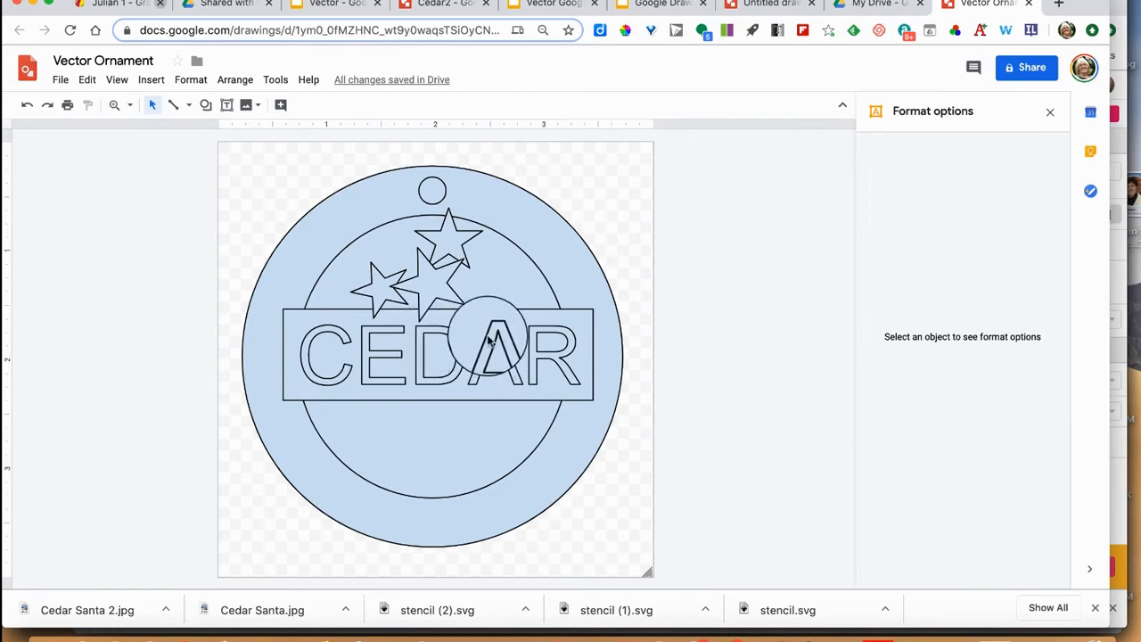
Step: Change the font of the CEDAR word art from the banner to Stardos Stencil
left_click(549, 343)
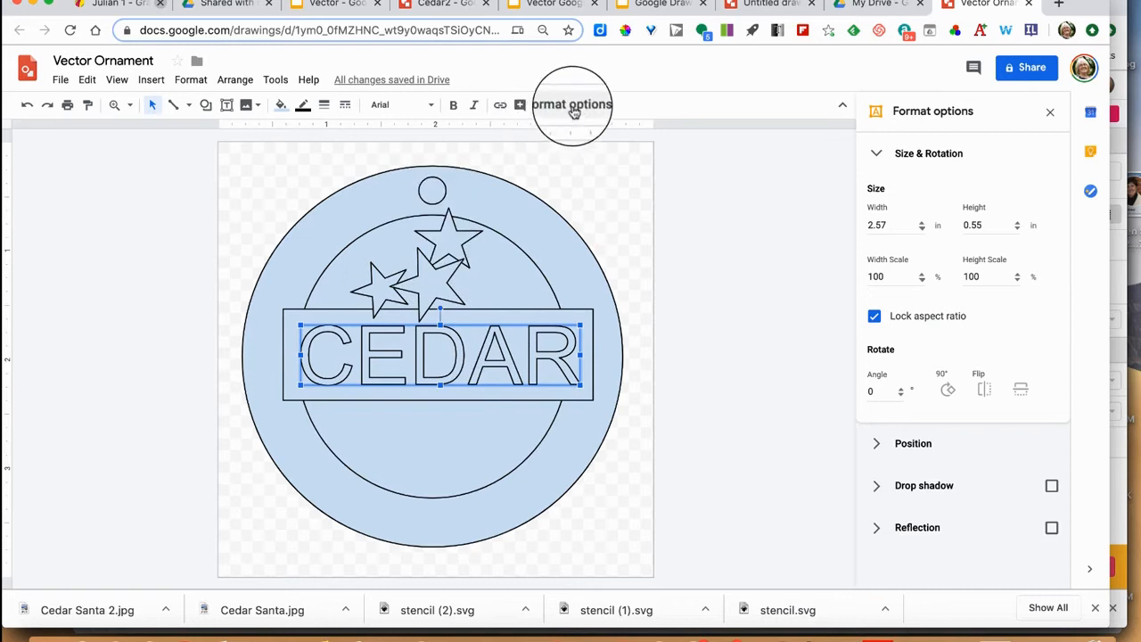
left_click(431, 109)
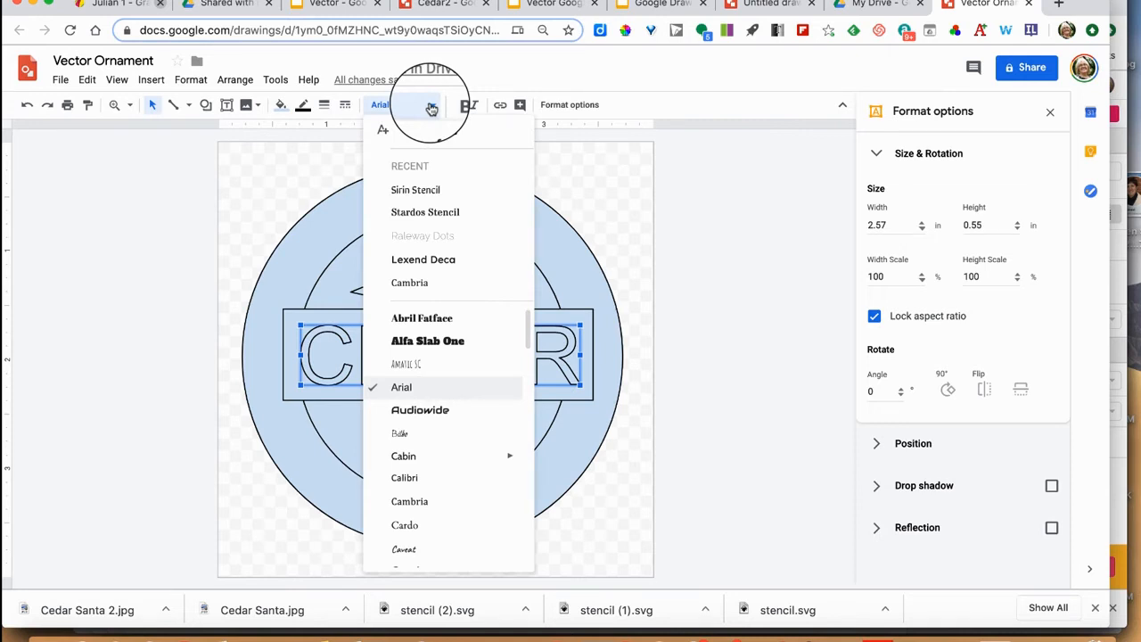
scroll(421, 370, "down", 10)
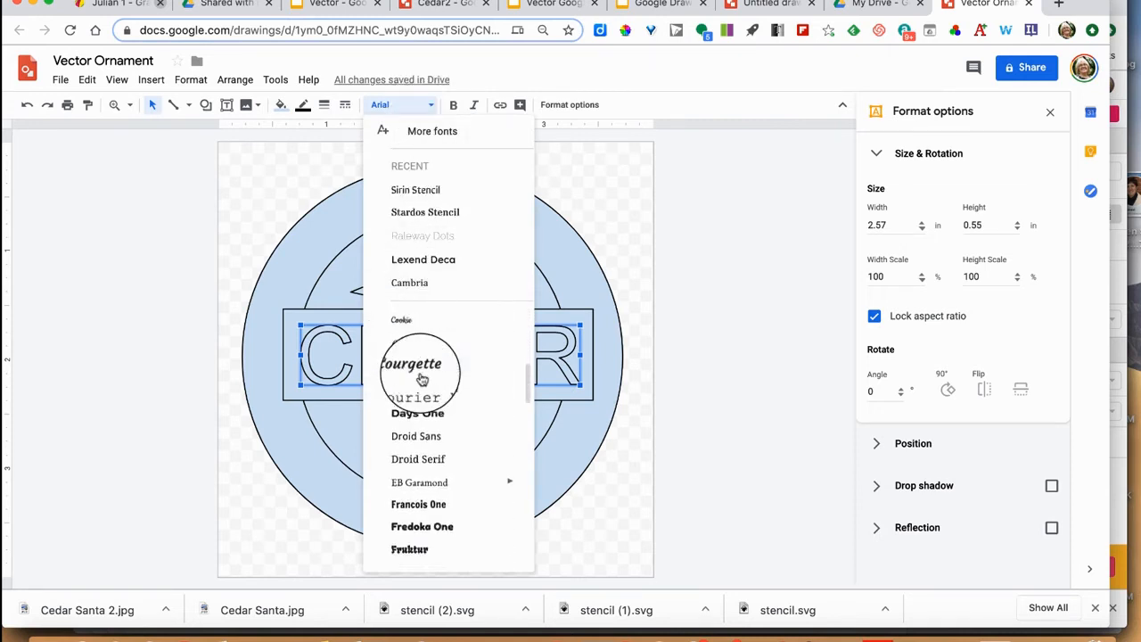
scroll(420, 379, "down", 10)
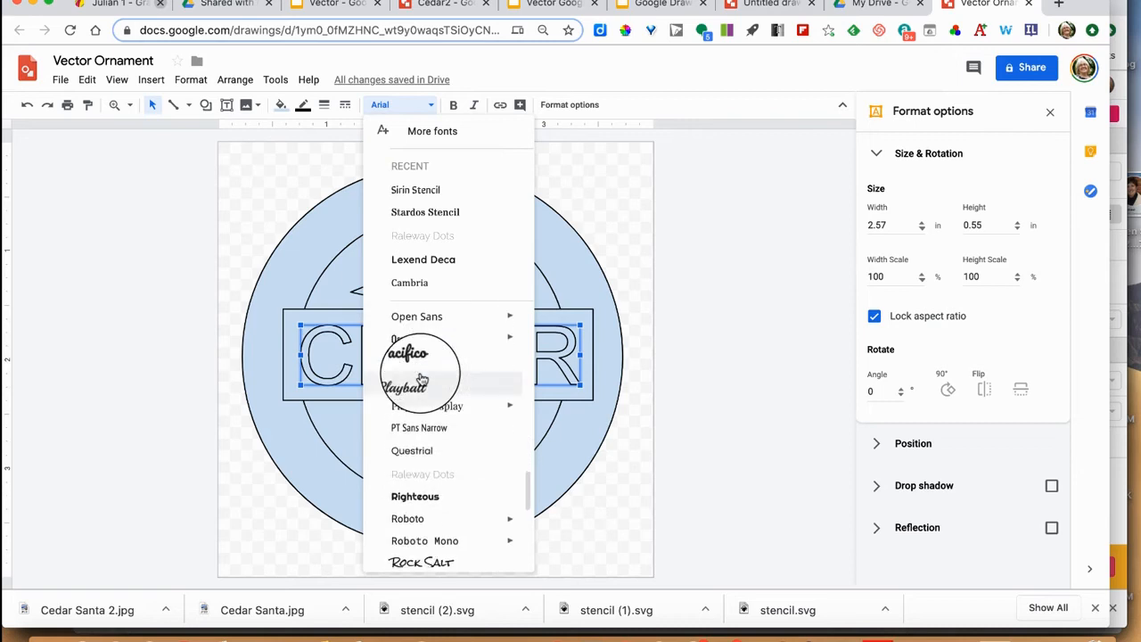
scroll(421, 378, "down", 3)
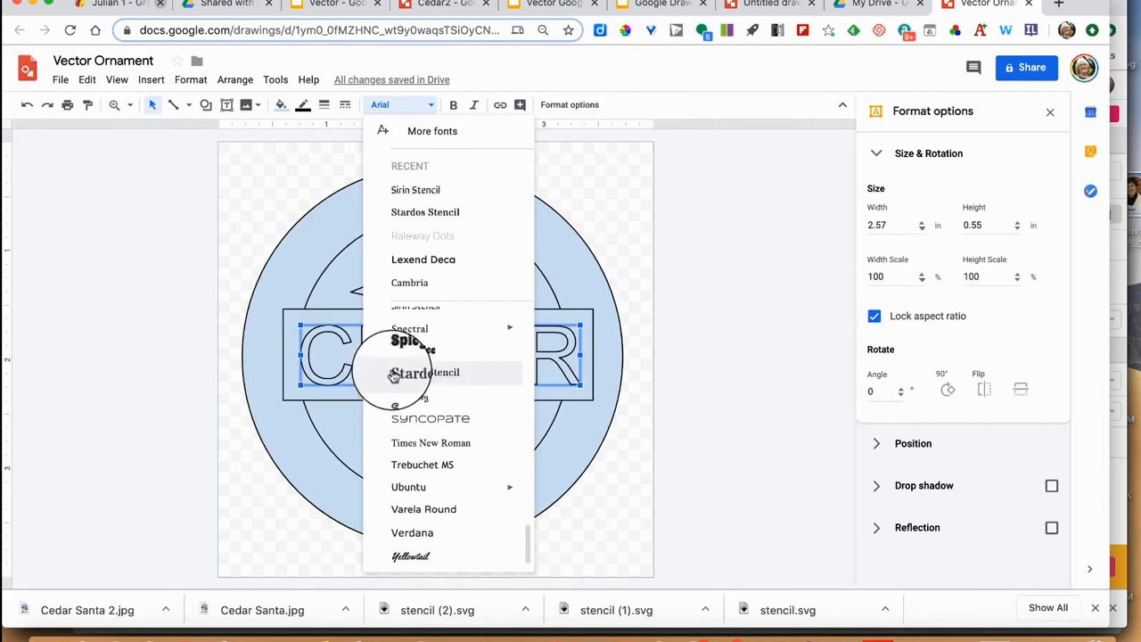
left_click(456, 375)
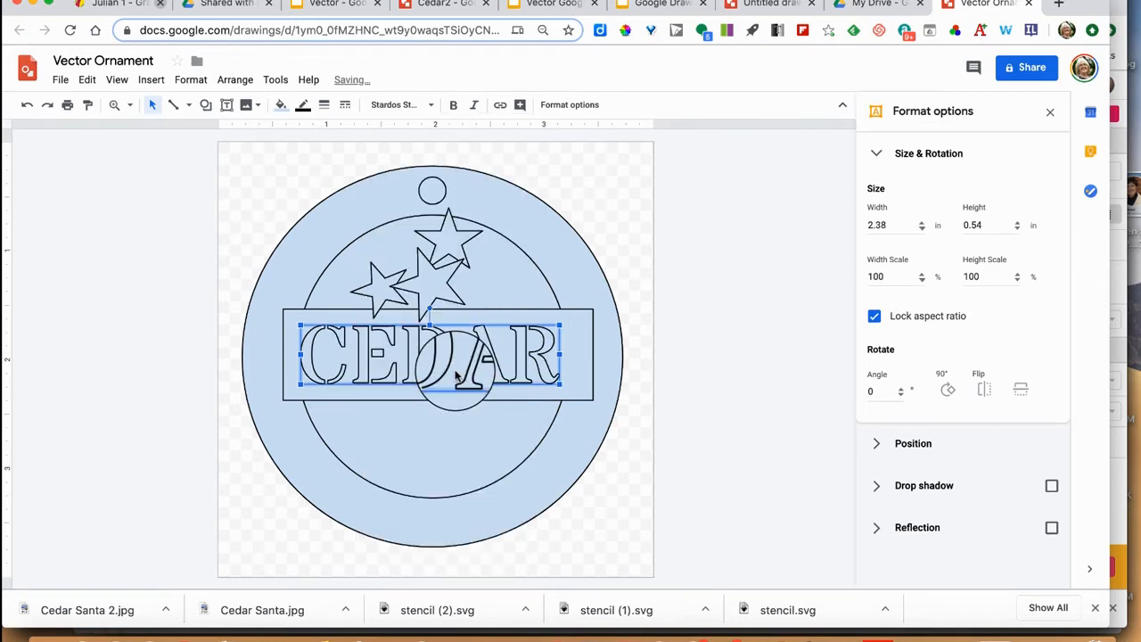
left_click(604, 500)
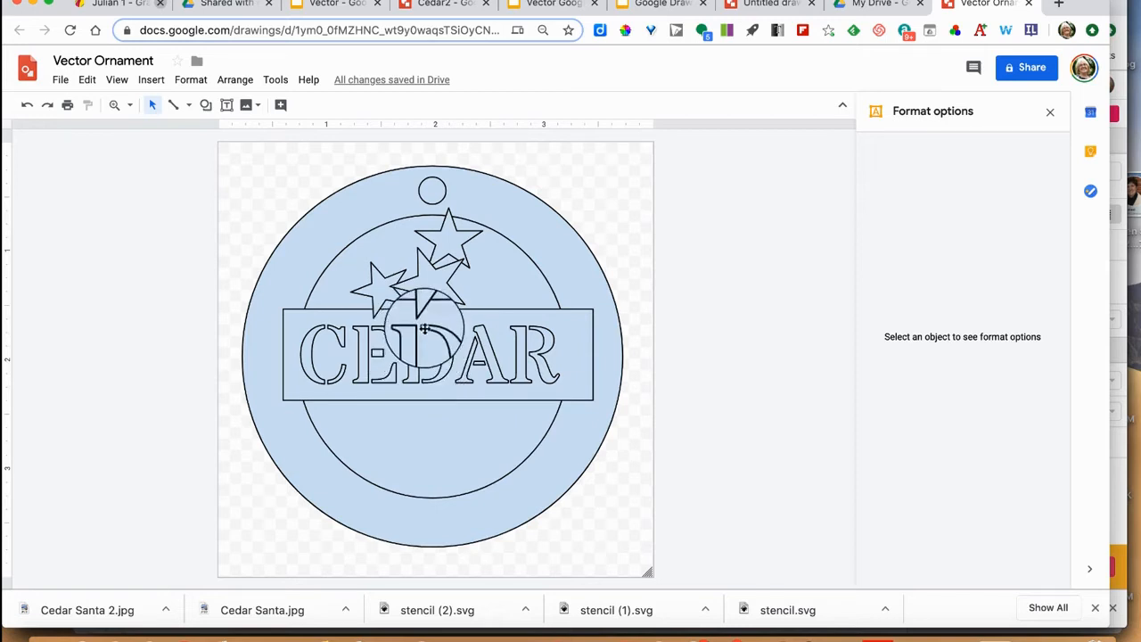
Step: Search the font library for STENCIL fonts to use on the CEDAR word art
left_click(374, 362)
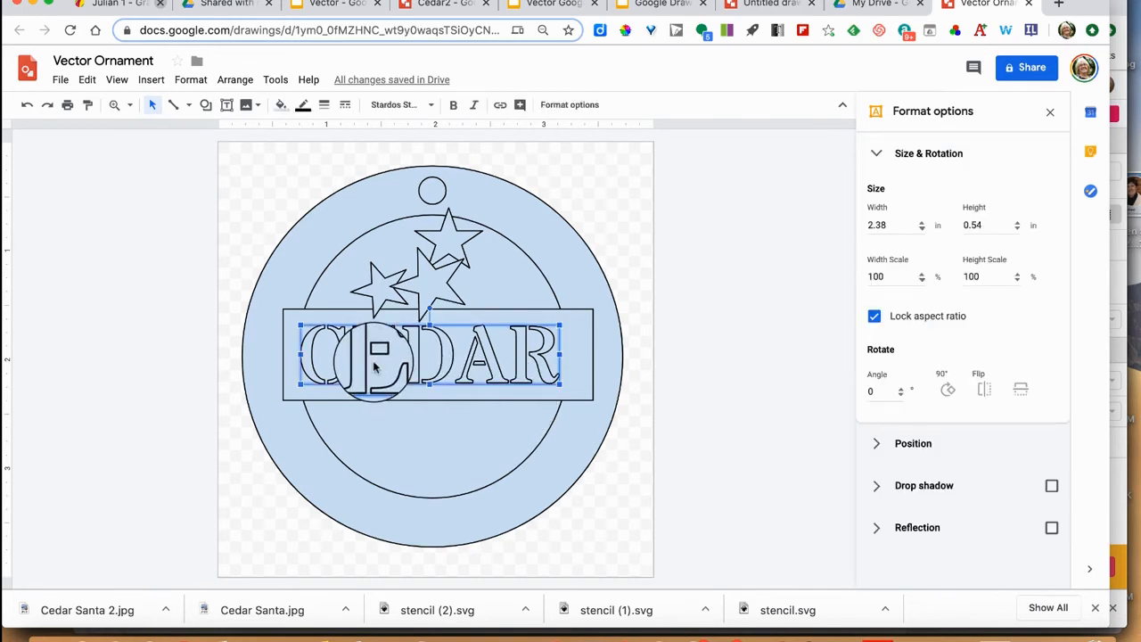
left_click(431, 107)
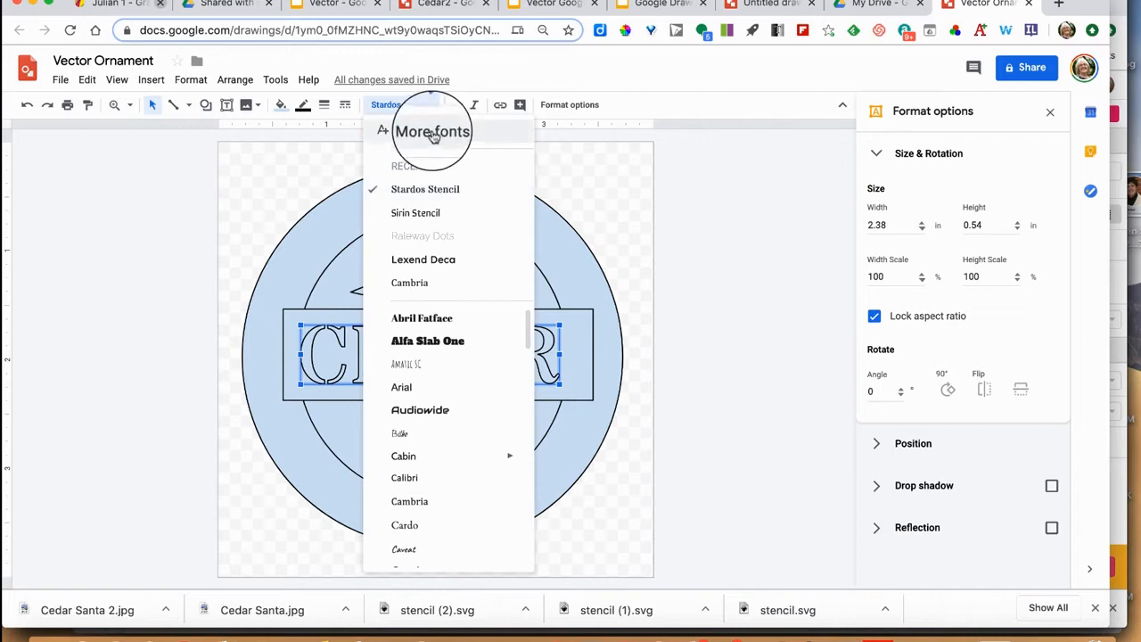
left_click(432, 137)
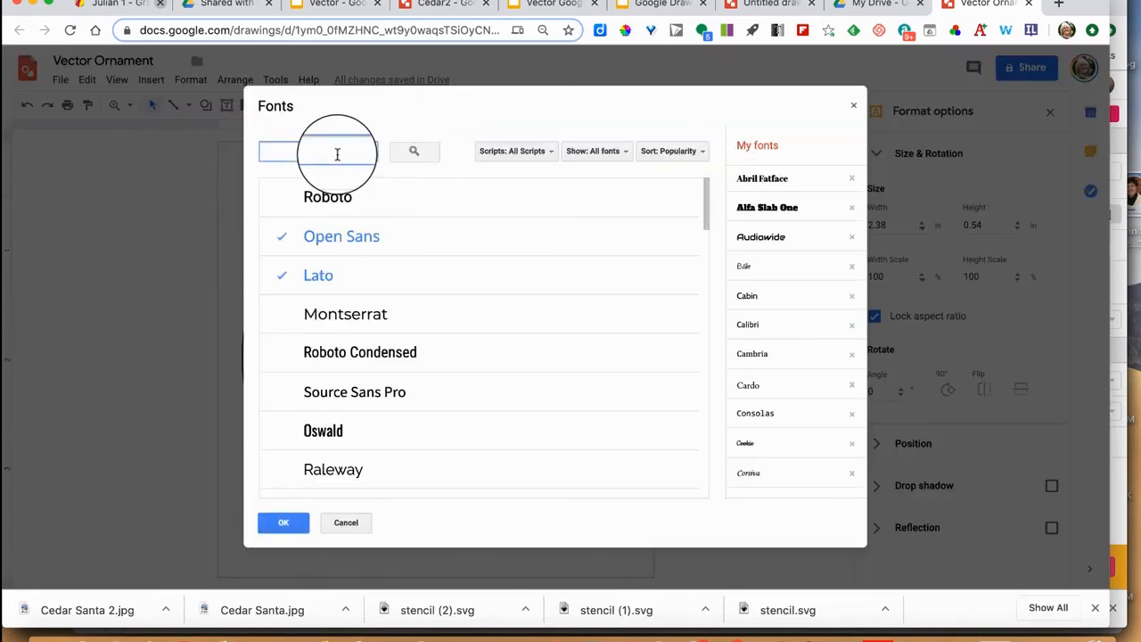
left_click(337, 154)
type("STENCIL")
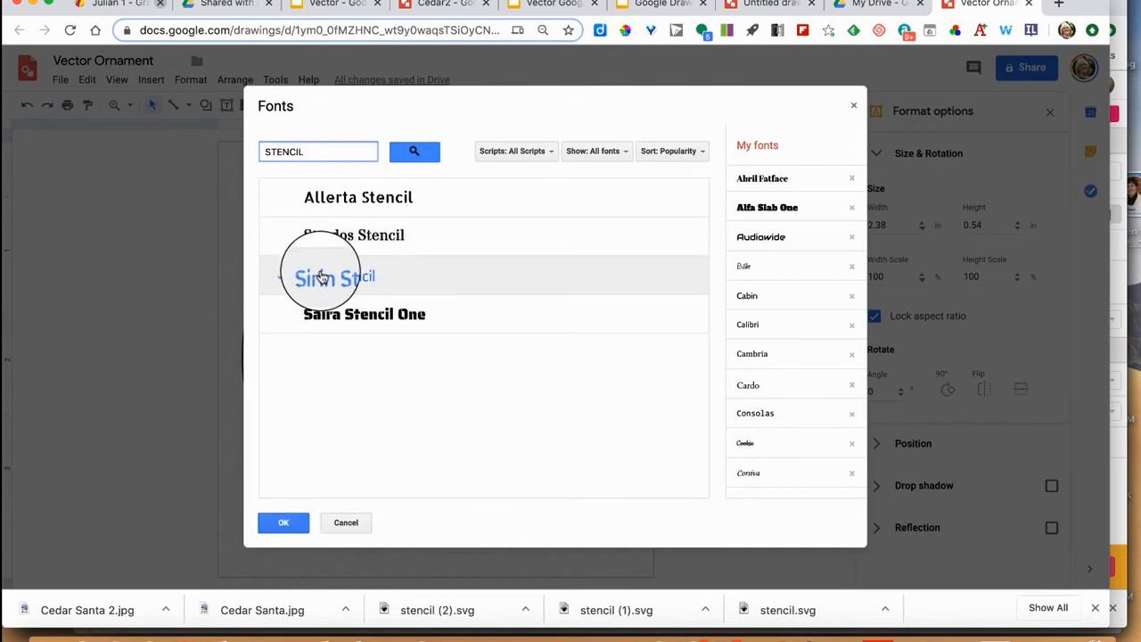
left_click(282, 522)
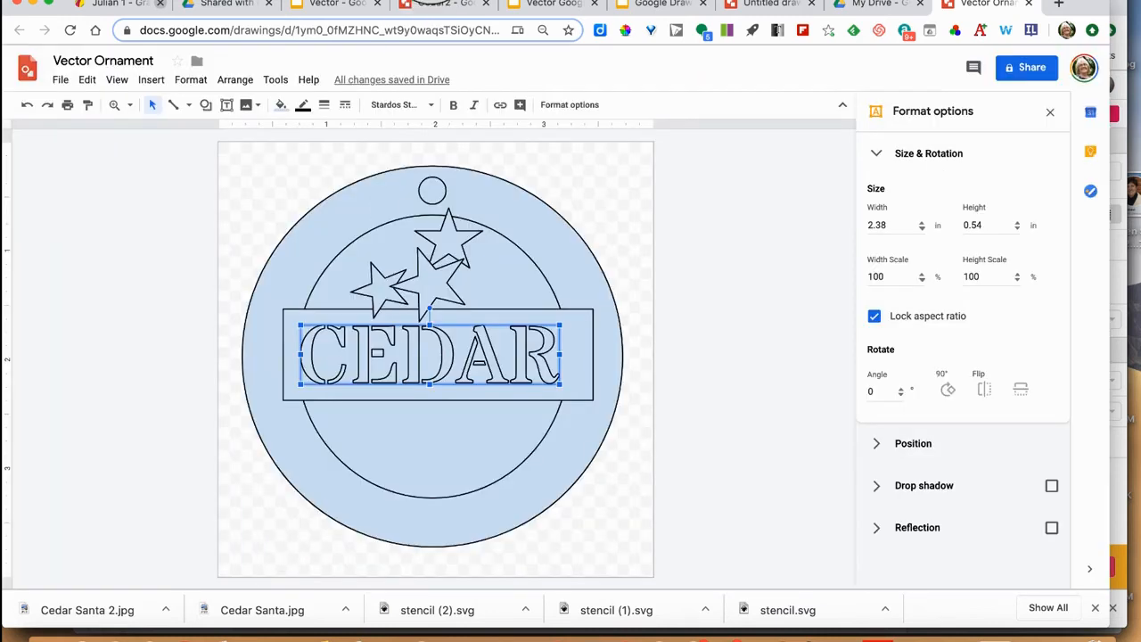
left_click(431, 107)
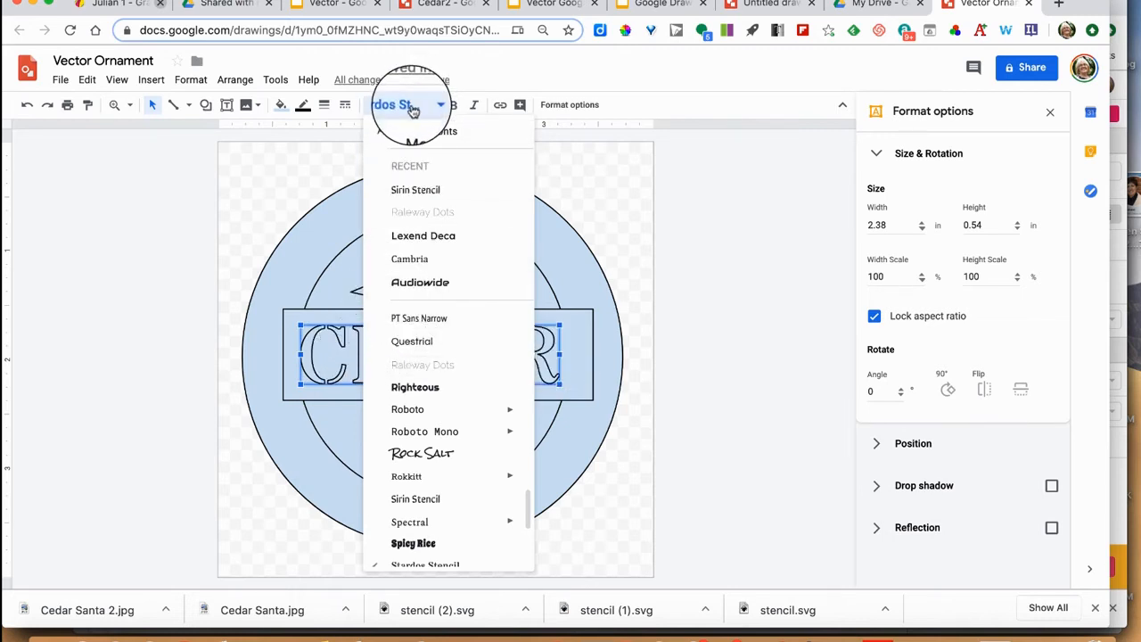
key("Delete")
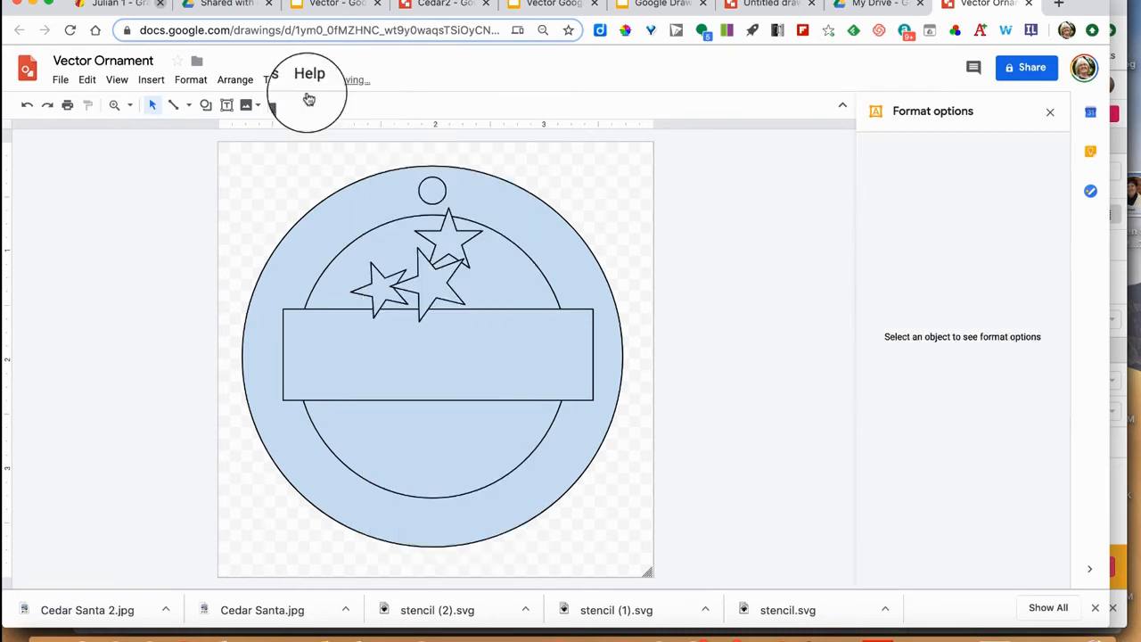
key("ctrl+z")
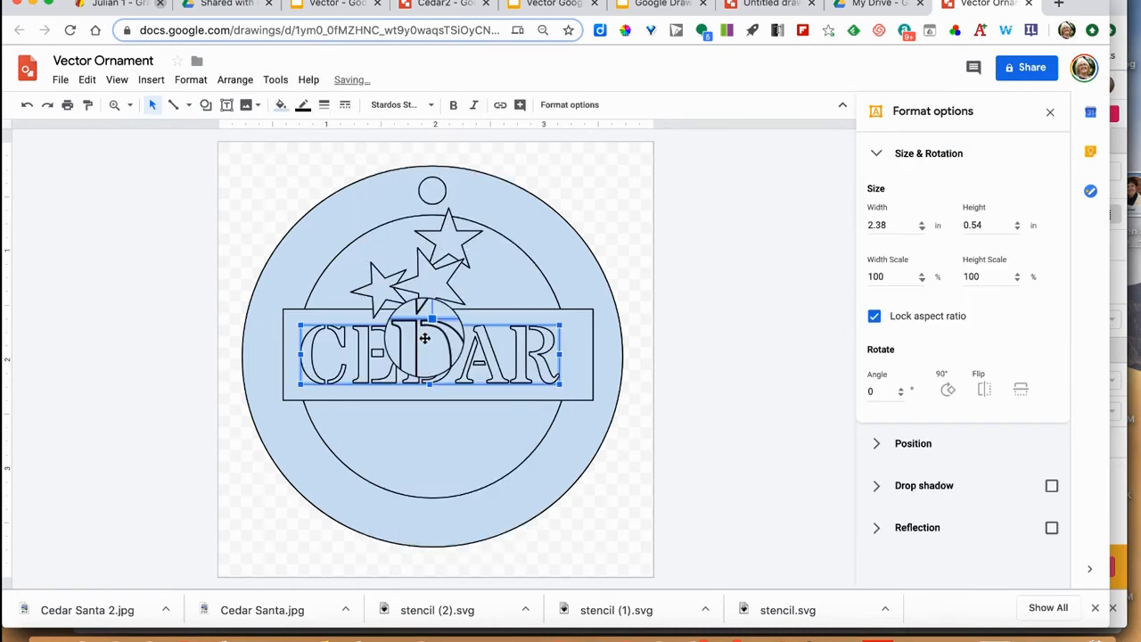
Step: Change the font of the CEDAR word art to Sirin Stencil
left_click(396, 105)
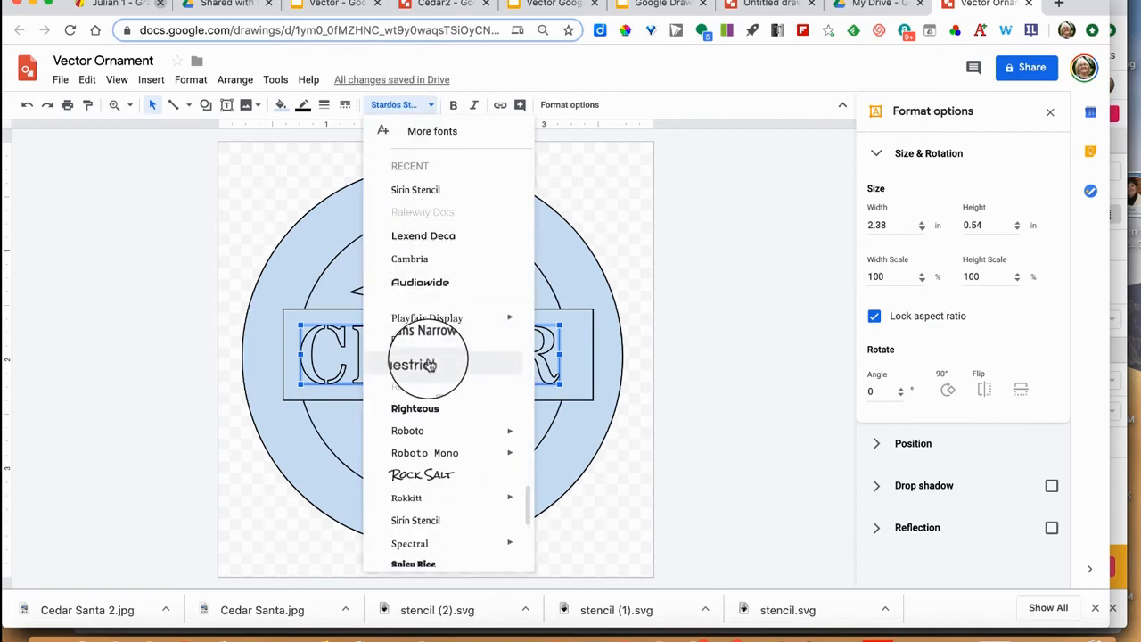
left_click(419, 190)
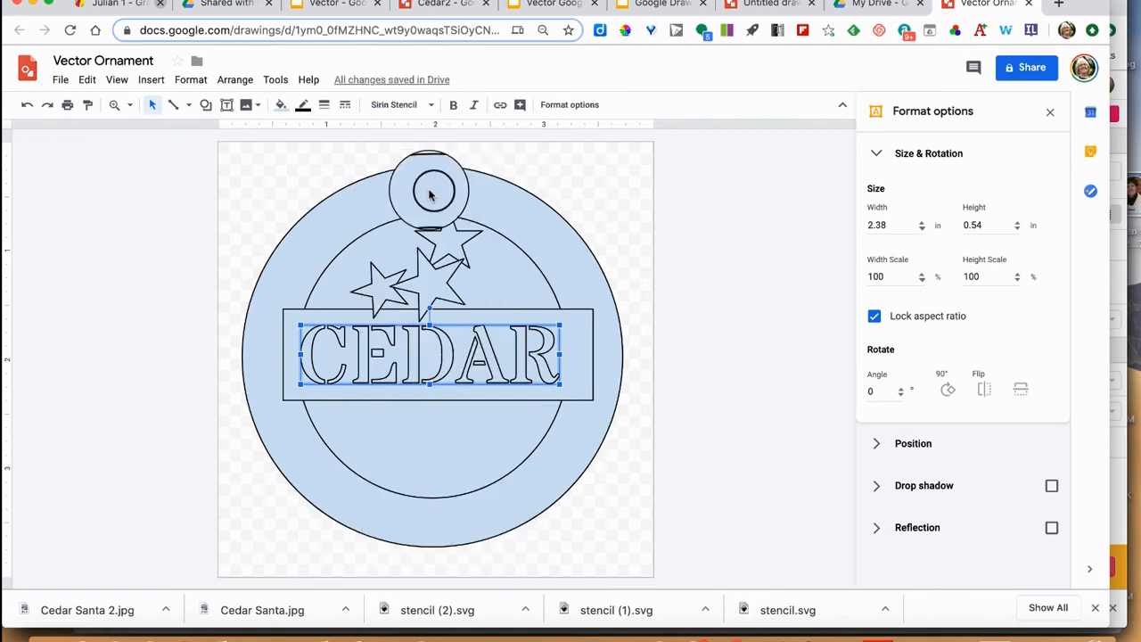
left_click_drag(428, 194, 456, 365)
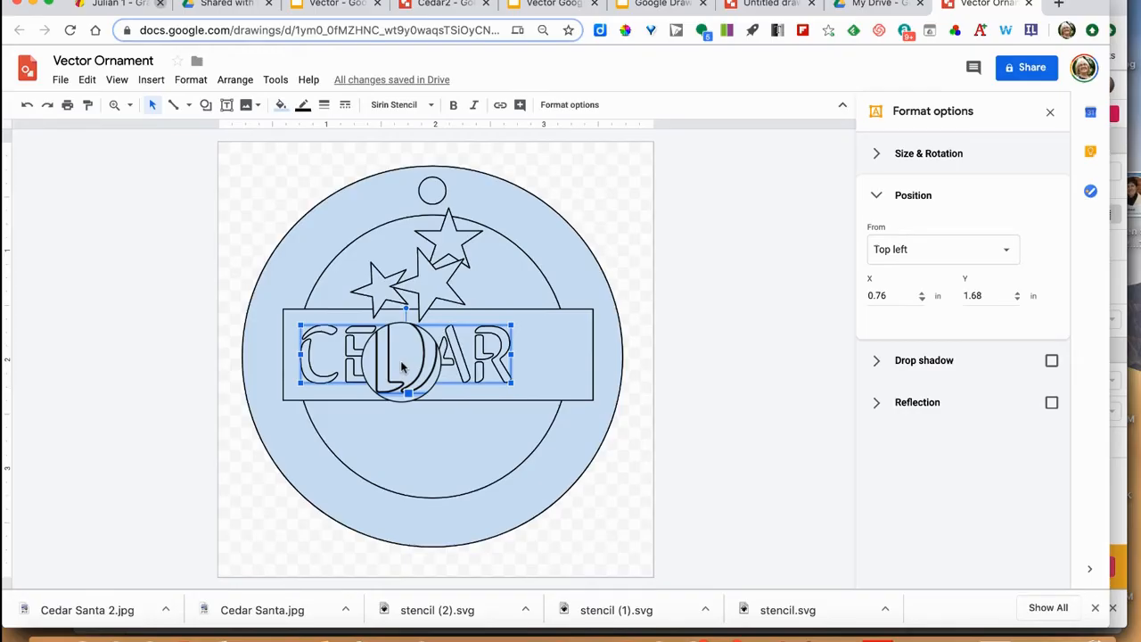
Step: Move the CEDAR word art right within the rectangle to an X position of 1.09 in and deselect it
key("shift+Right")
key("shift+Right")
key("shift+Right")
key("shift+Right")
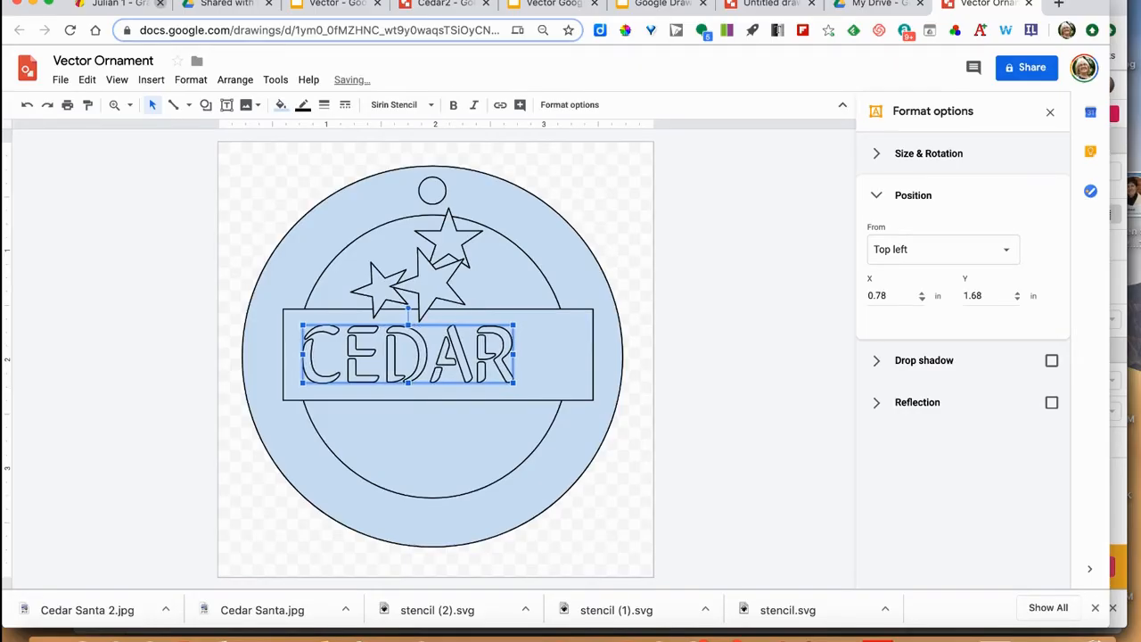
key("shift+Right")
key("shift+Right")
key("shift+Right")
key("shift+Right")
key("shift+Right")
key("shift+Right")
key("shift+Right")
key("shift+Right")
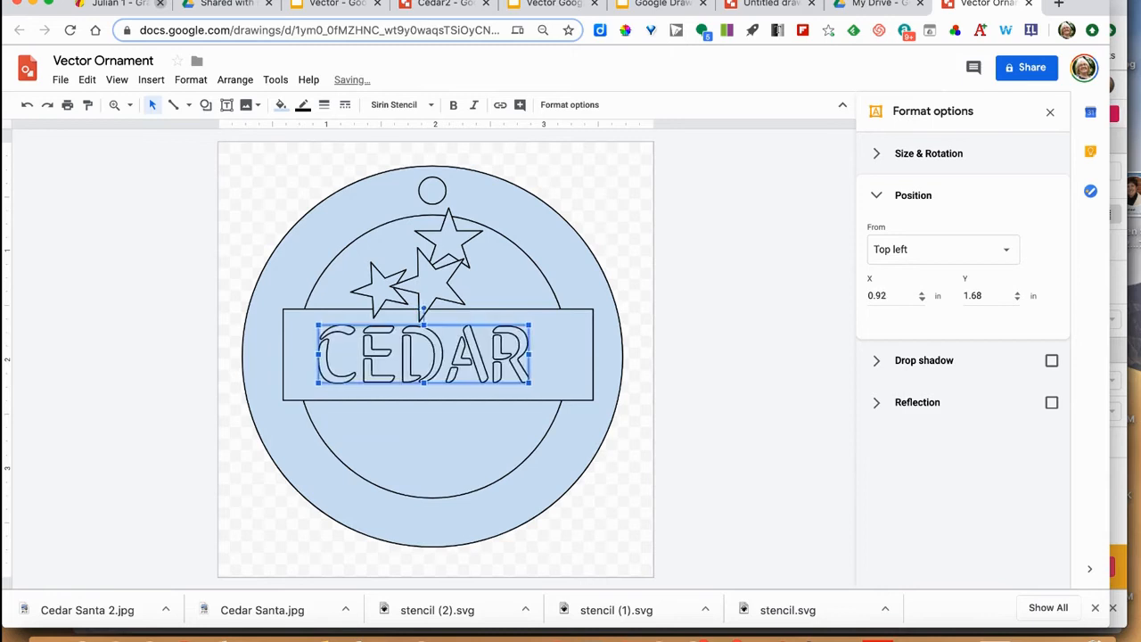
key("shift+Right")
key("shift+Right")
key("shift+Right")
key("shift+Right")
key("shift+Right")
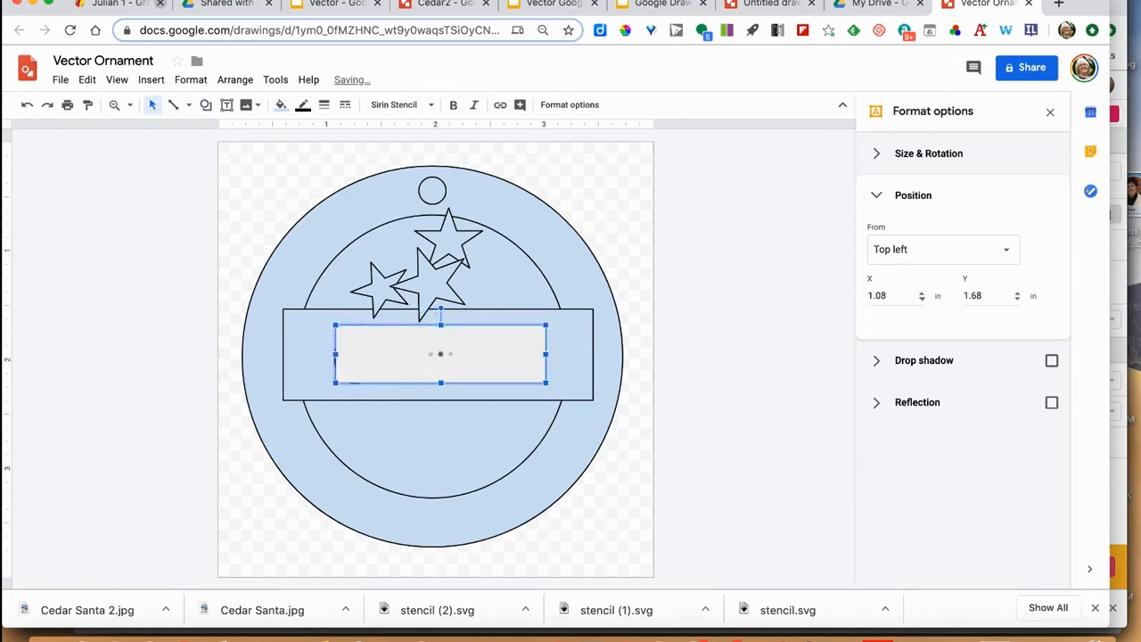
left_click(601, 157)
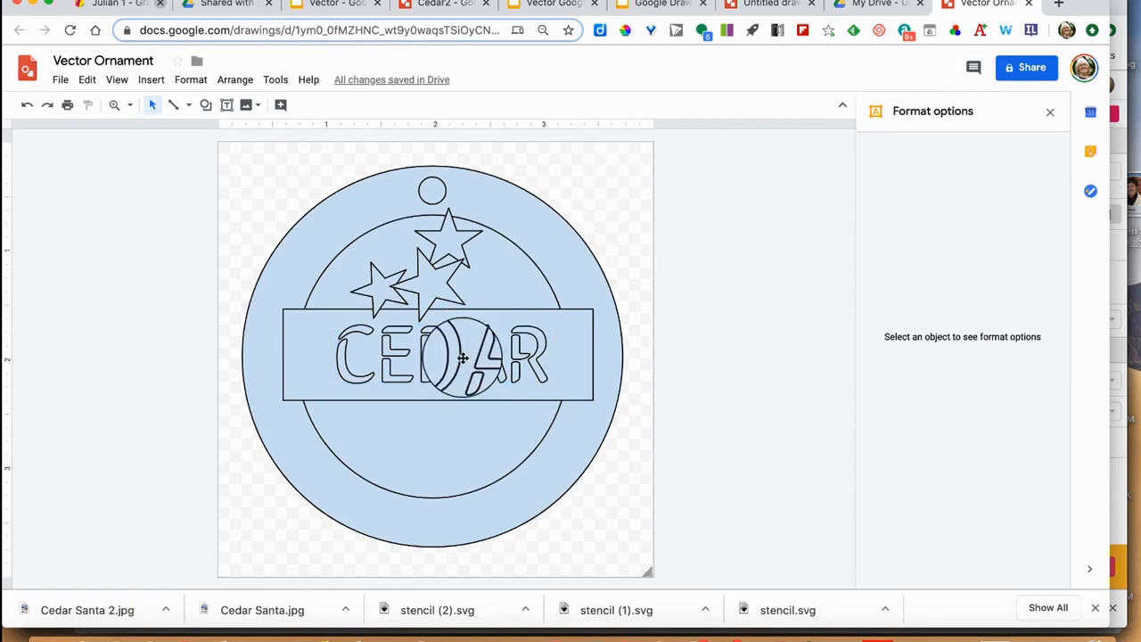
Step: Nudge the CEDAR word art back left to an X position of 1.05 in and deselect it
left_click(462, 358)
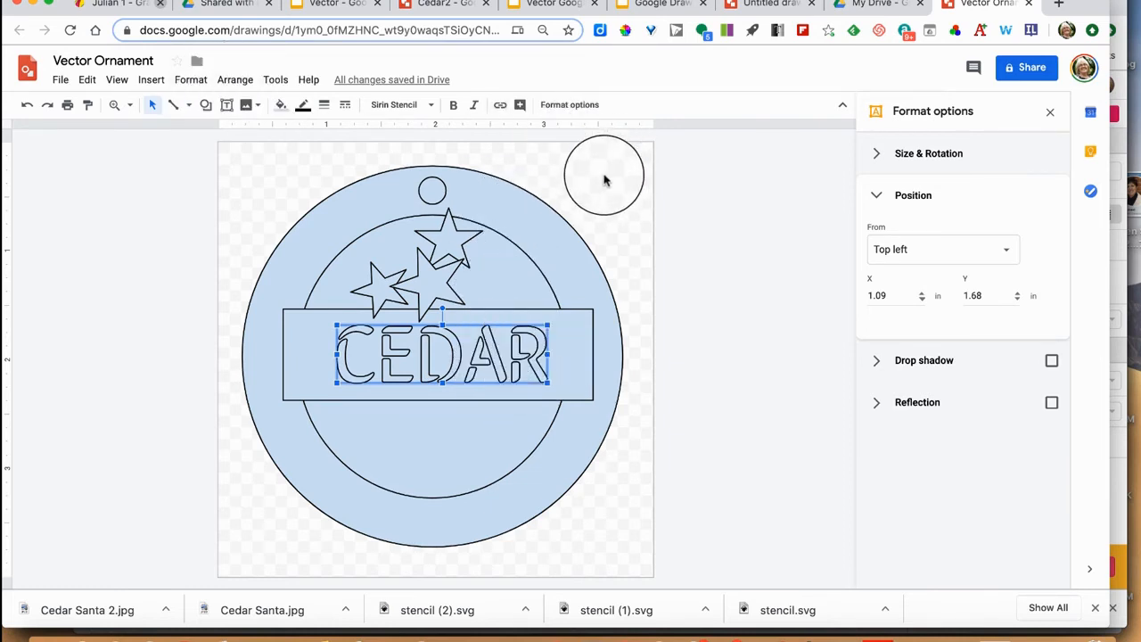
left_click(604, 181)
left_click(433, 356)
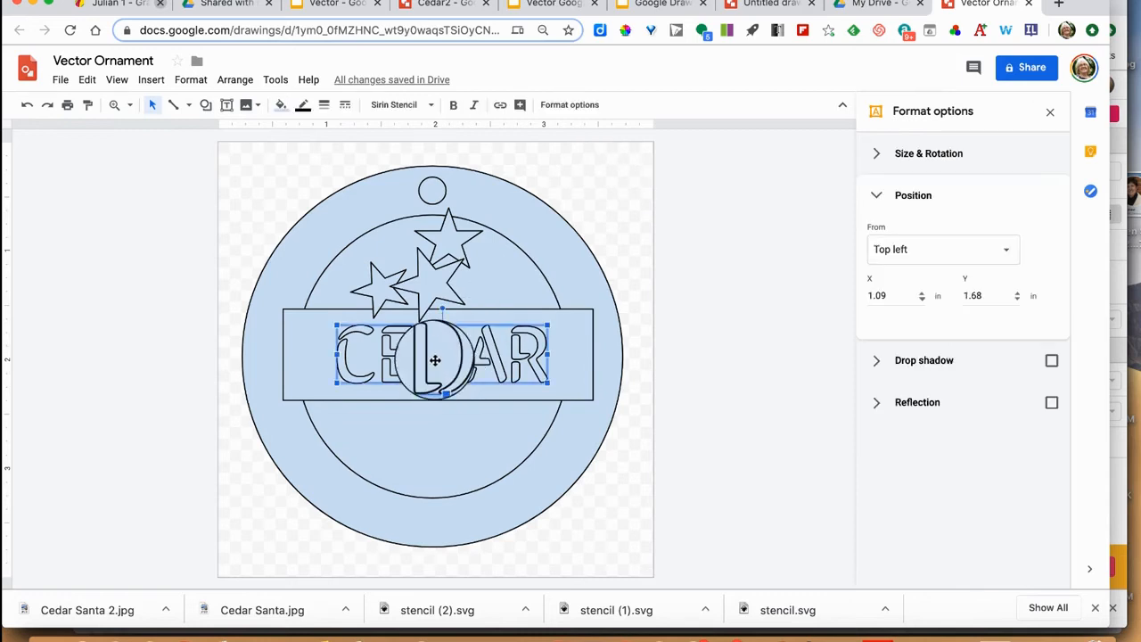
key("Left")
key("Left")
key("Left")
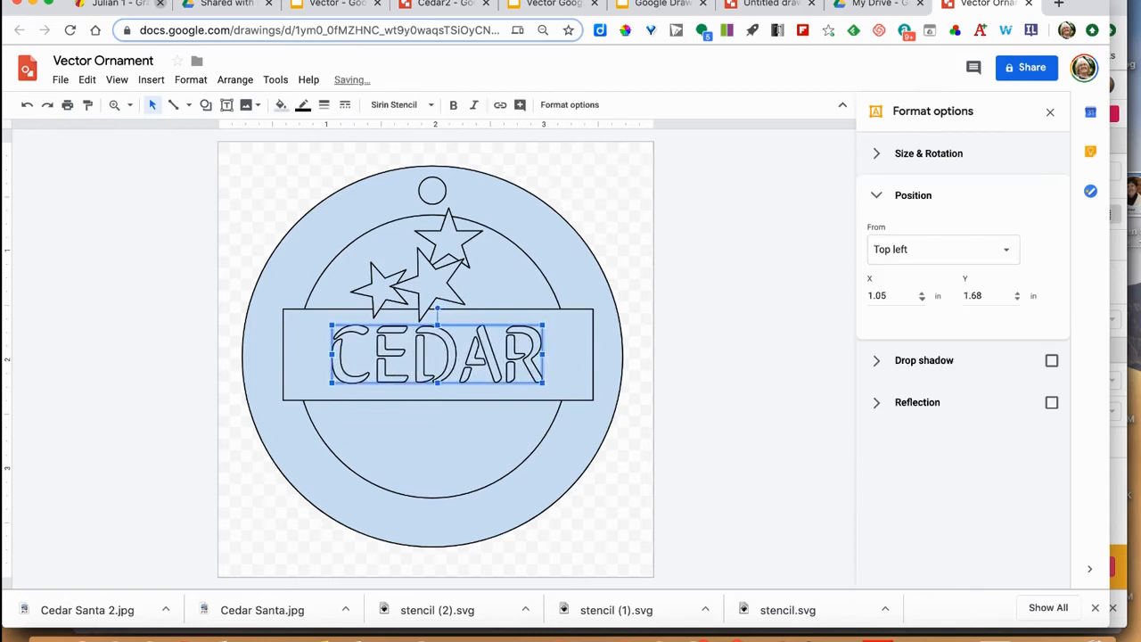
left_click(582, 191)
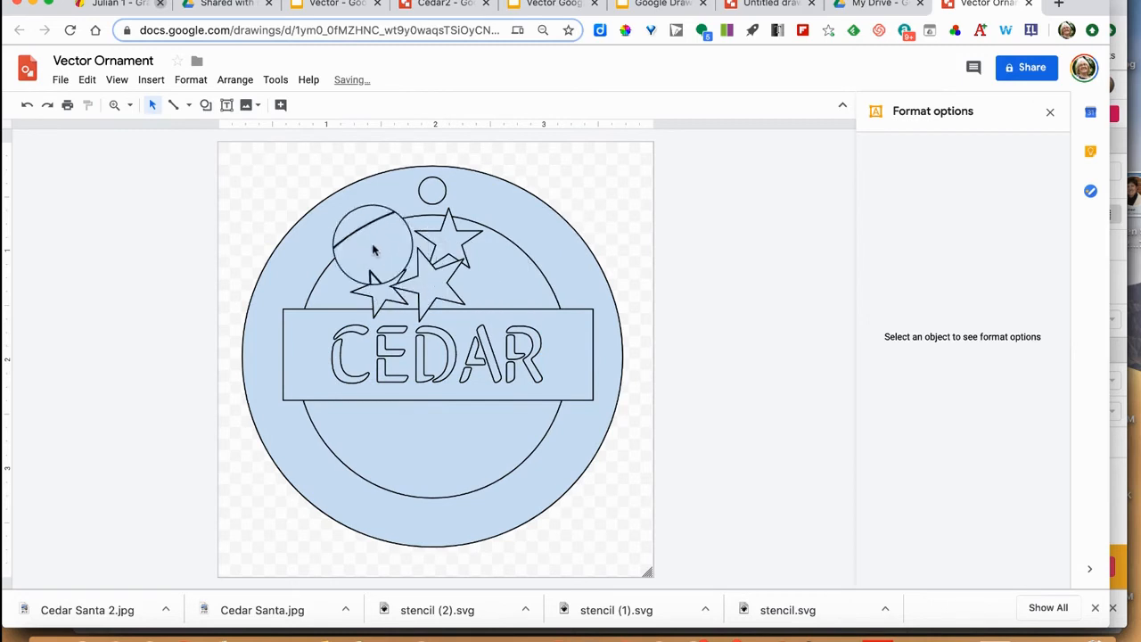
Step: Nudge the rectangle behind CEDAR down to a Y position of 1.57 in and deselect it
left_click_drag(280, 314, 490, 364)
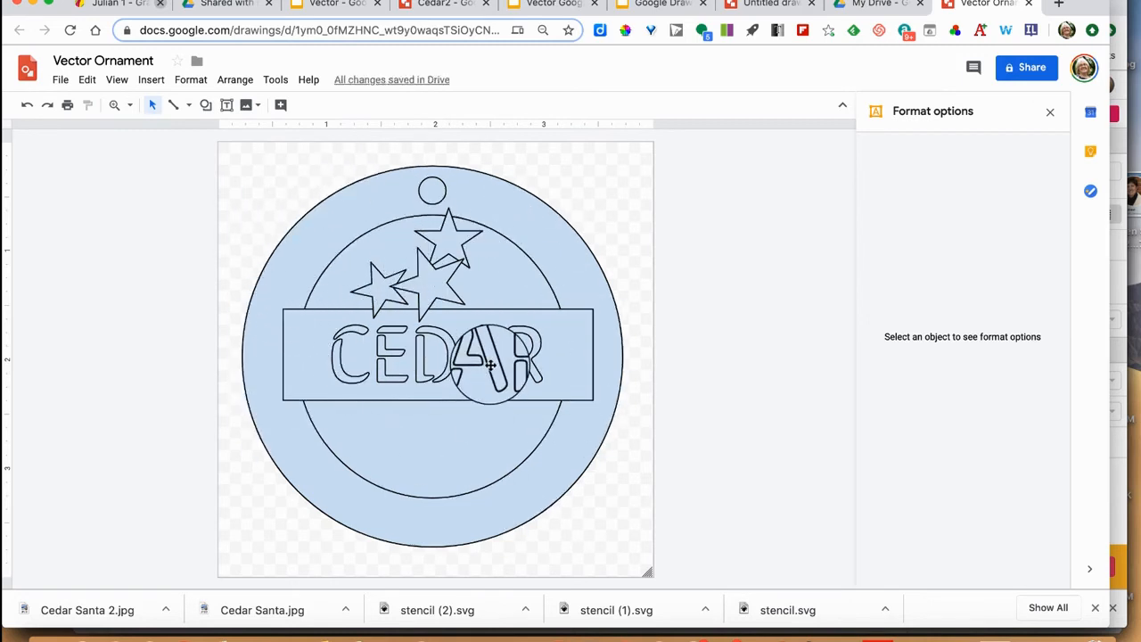
left_click(490, 363)
left_click_drag(490, 366, 309, 330)
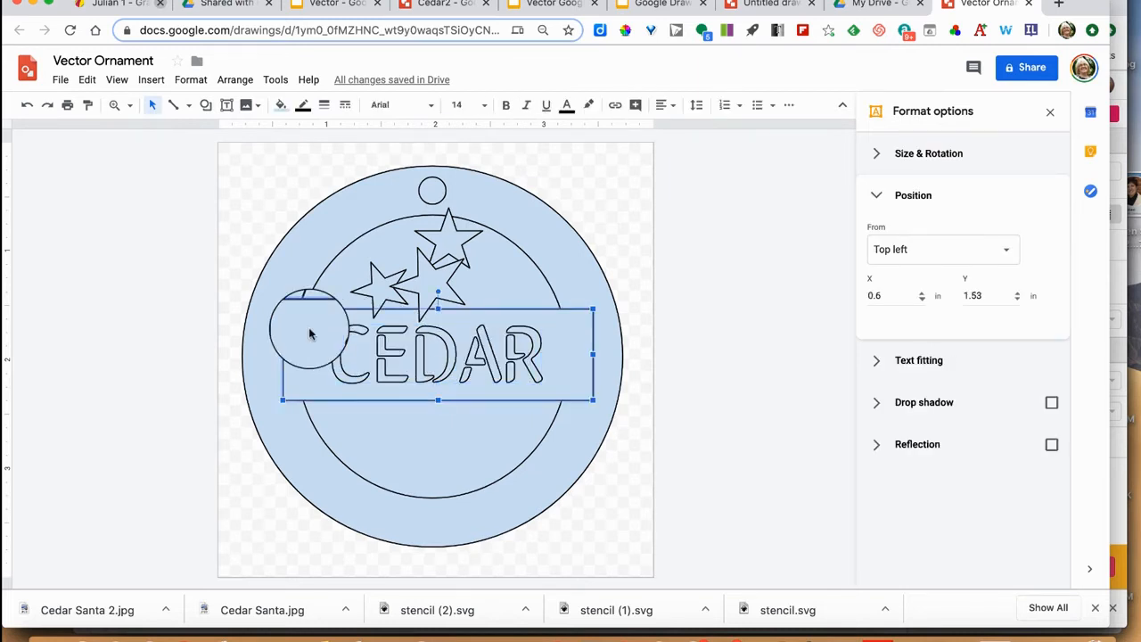
key("Down")
key("Down")
key("Down")
key("Down")
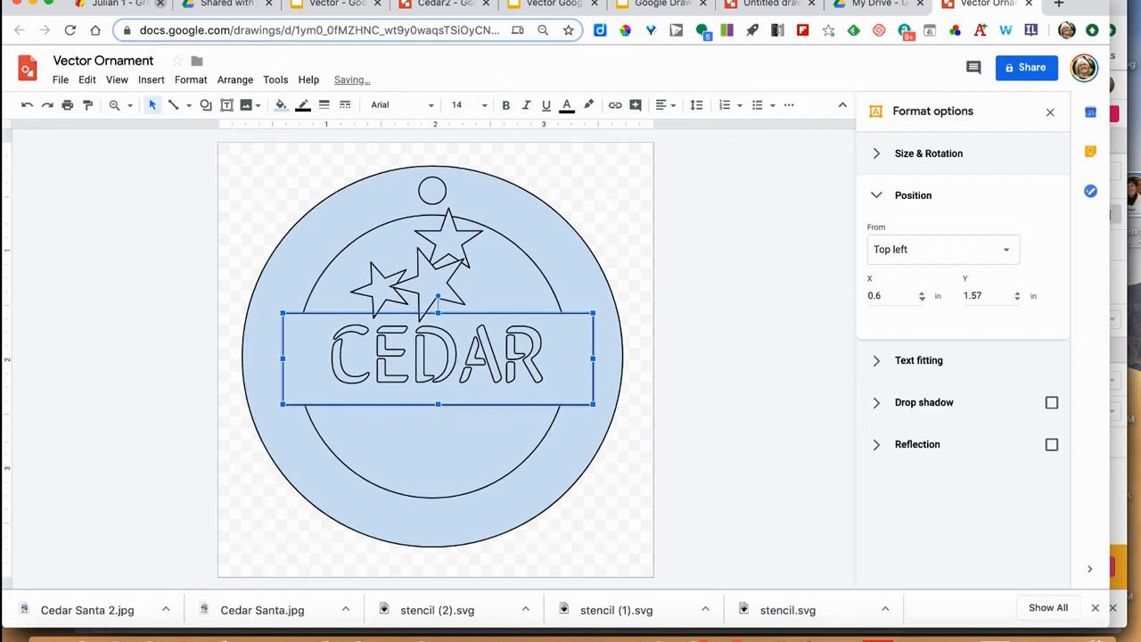
left_click(601, 201)
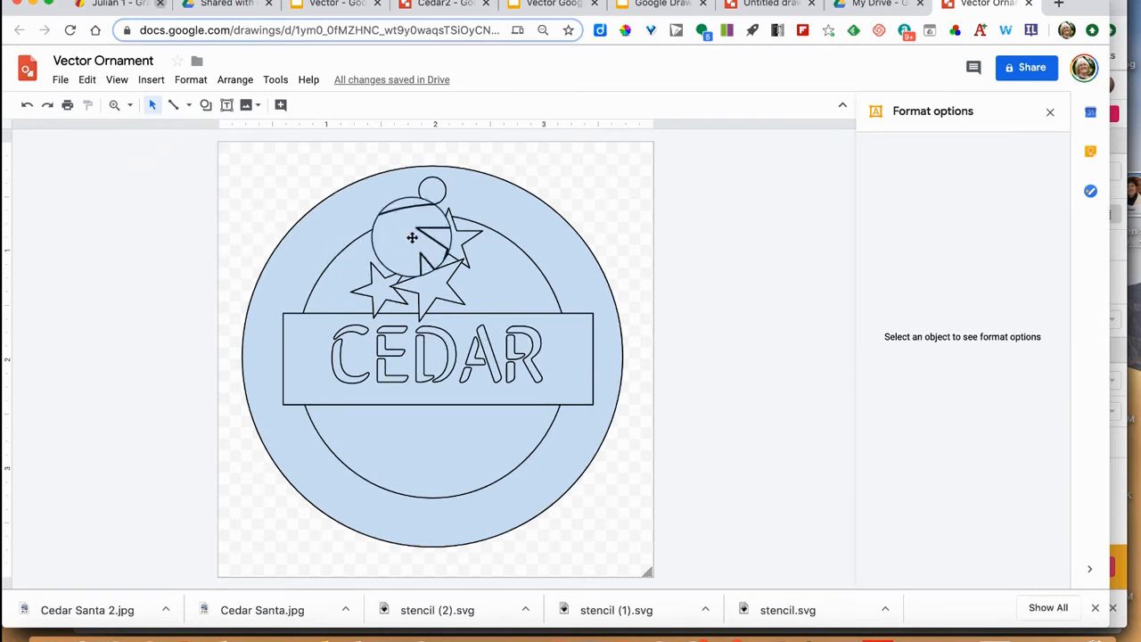
Step: Download the ornament drawing as Scalable Vector Graphics (.svg) and open the downloaded file
left_click_drag(451, 311, 20, 46)
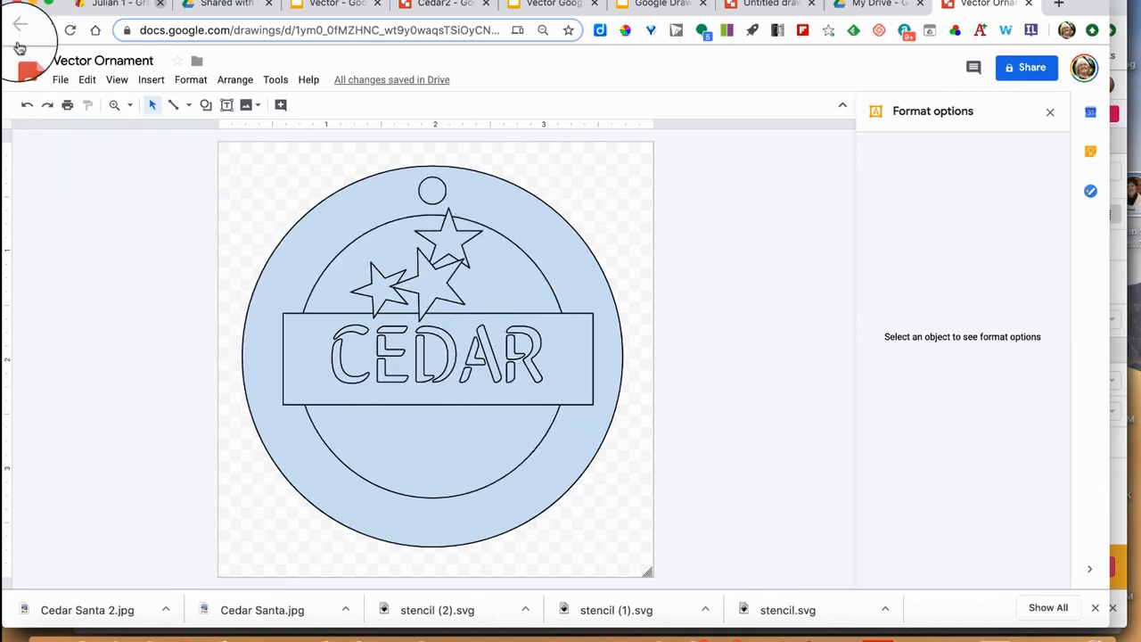
left_click(60, 80)
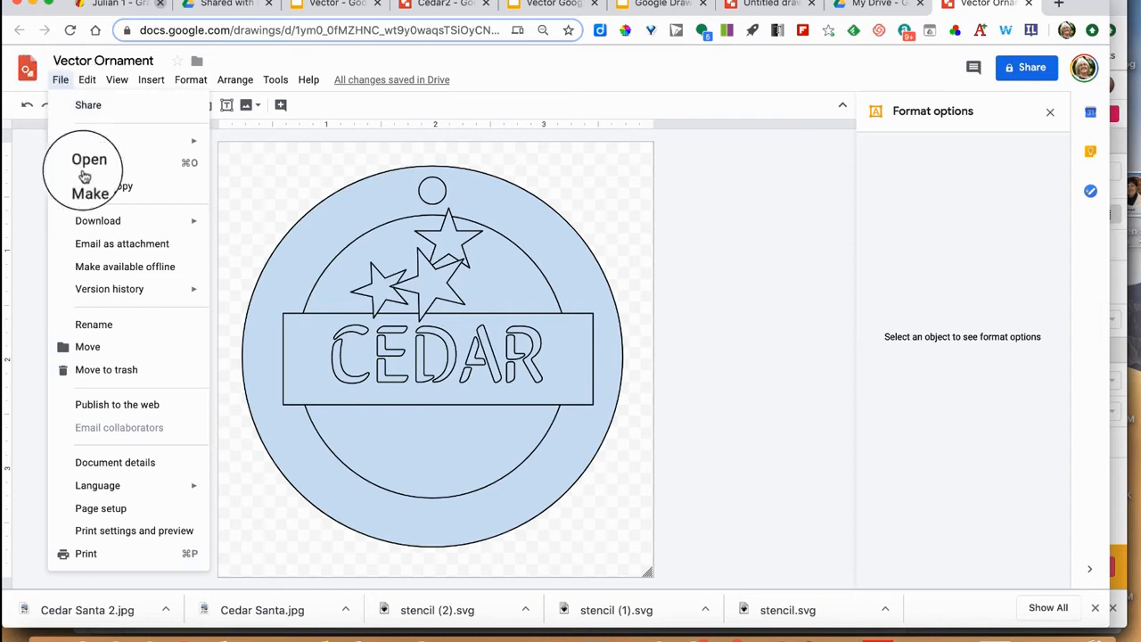
mouse_move(84, 220)
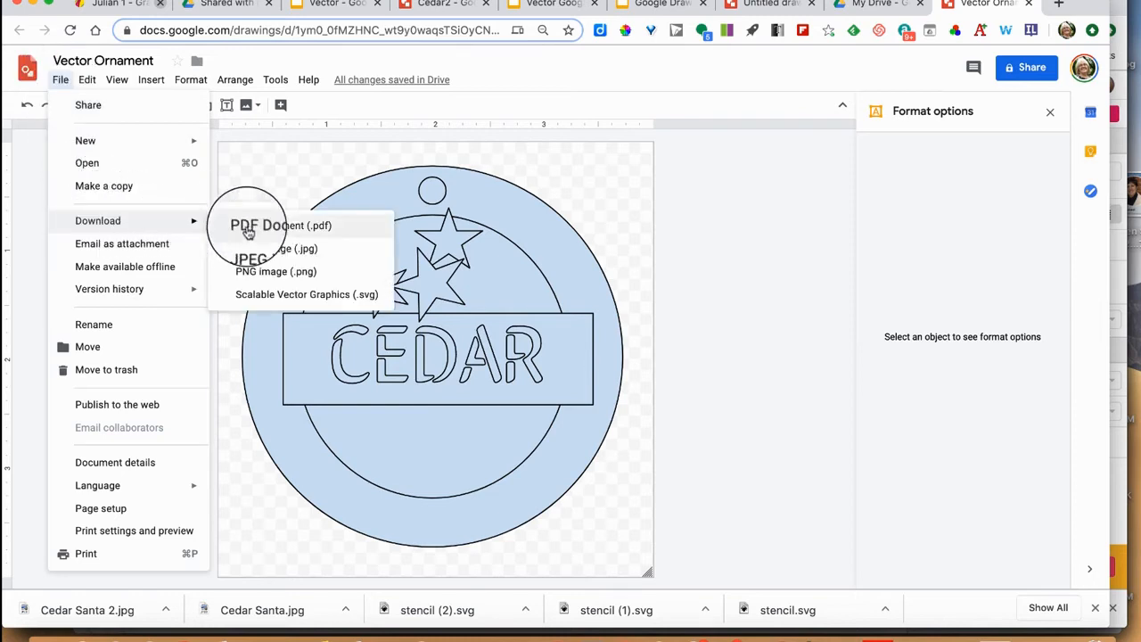
left_click(279, 296)
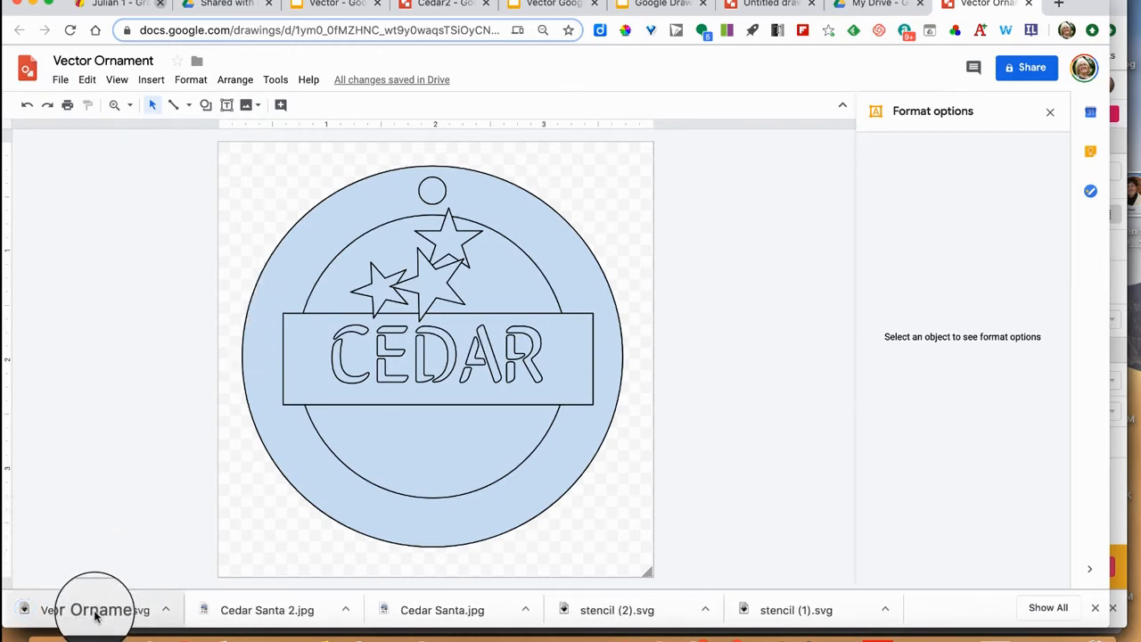
left_click(95, 615)
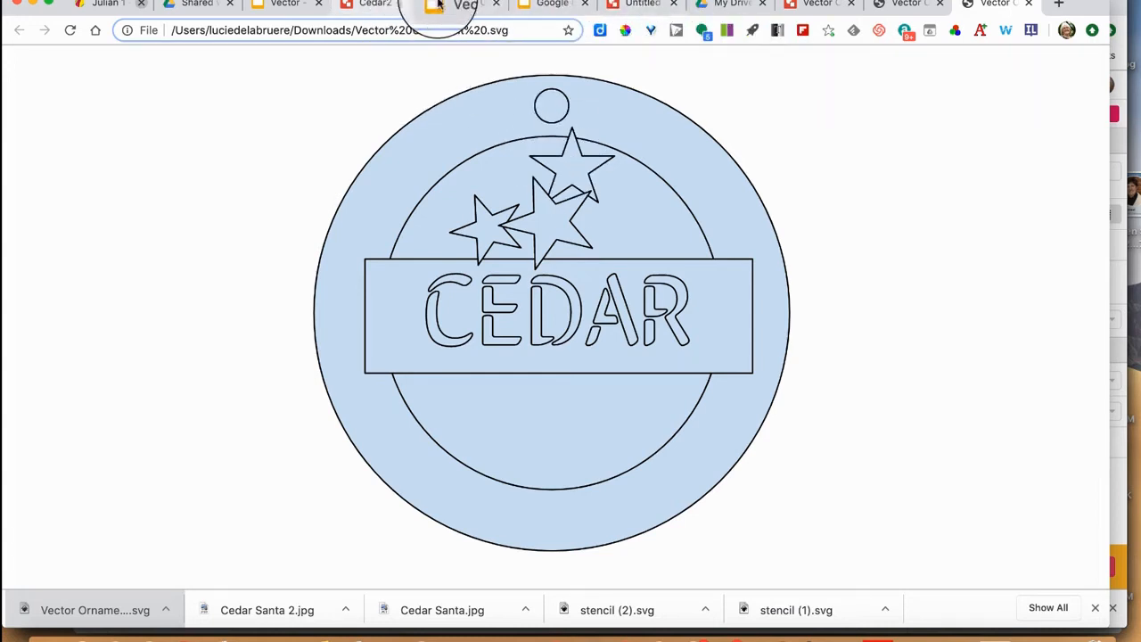
Step: Compare the ornament with the Cedar2 example drawing and return to the Vector Ornament drawing
left_click(643, 4)
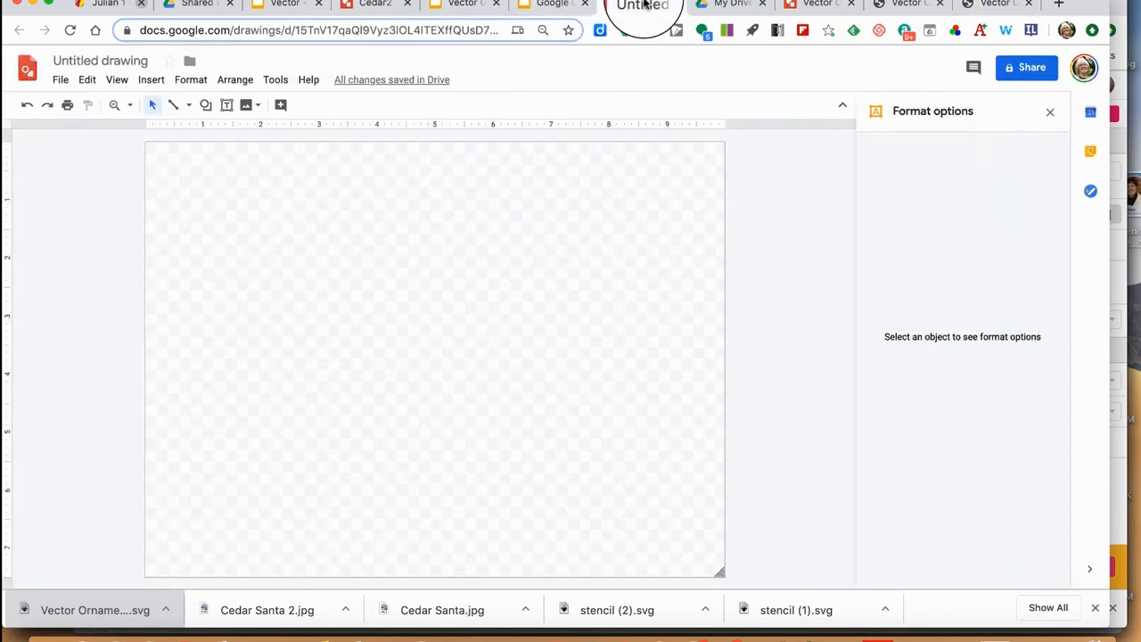
left_click(384, 7)
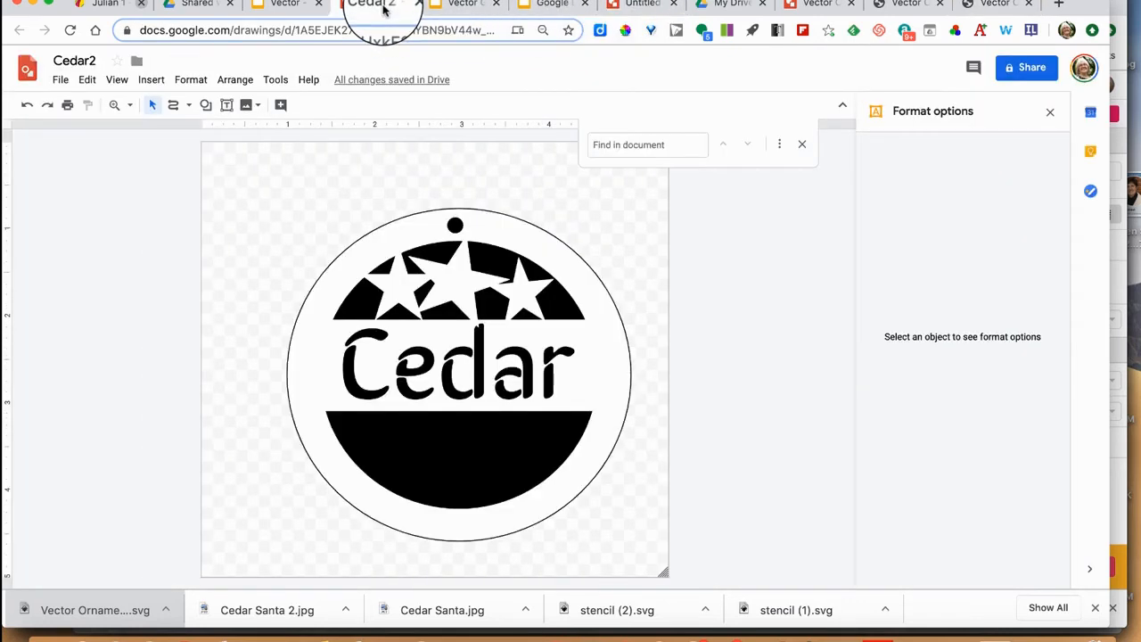
left_click(814, 7)
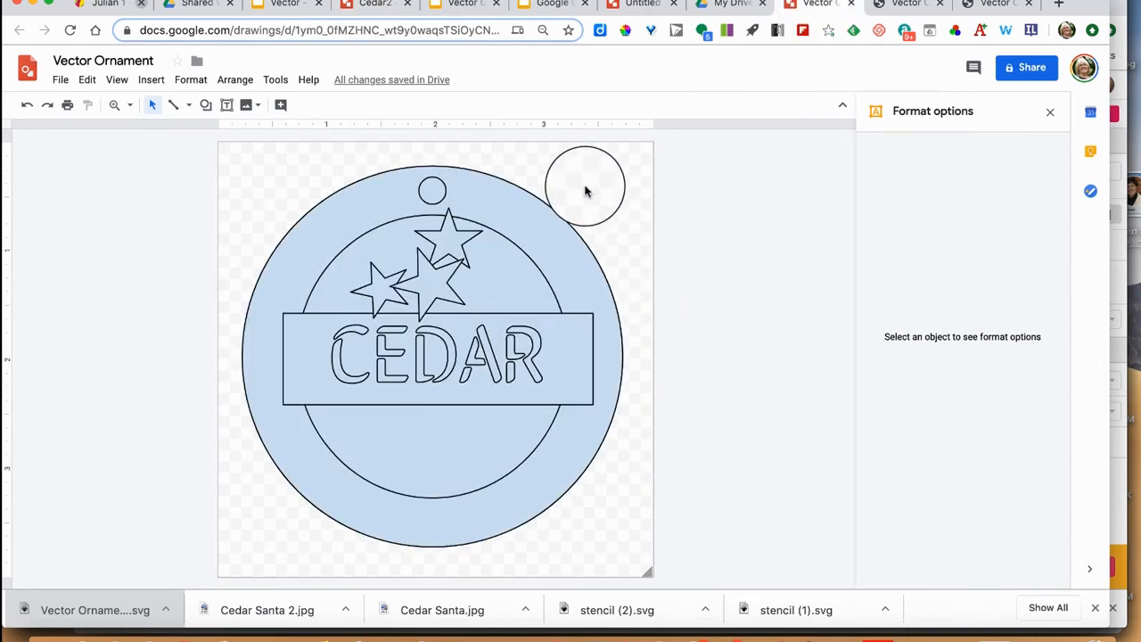
left_click(374, 5)
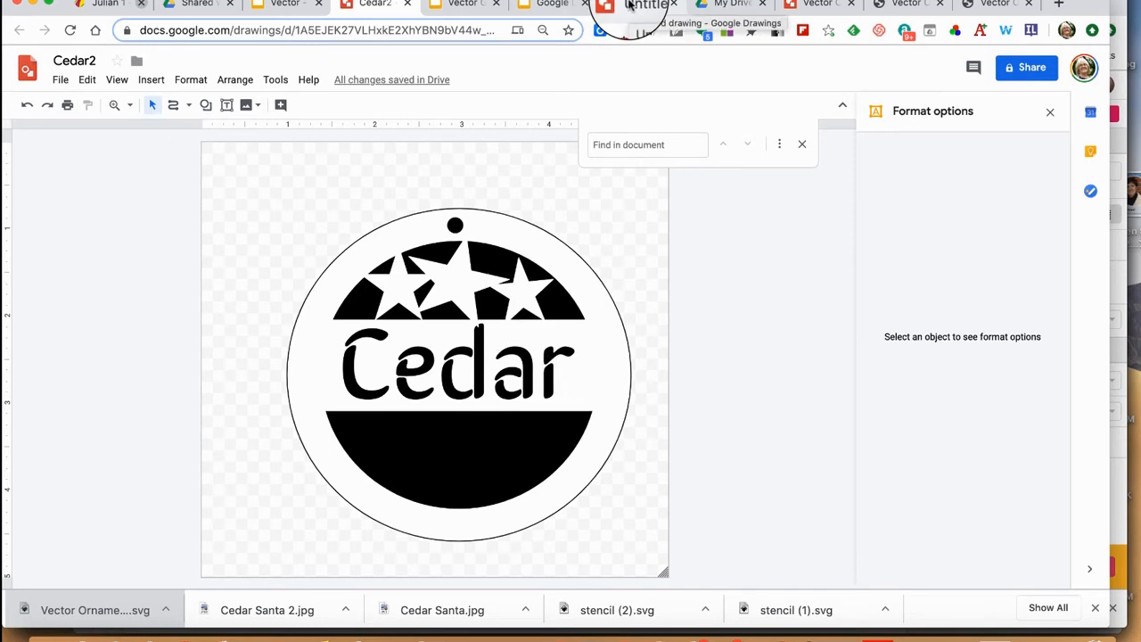
left_click(630, 5)
left_click(804, 5)
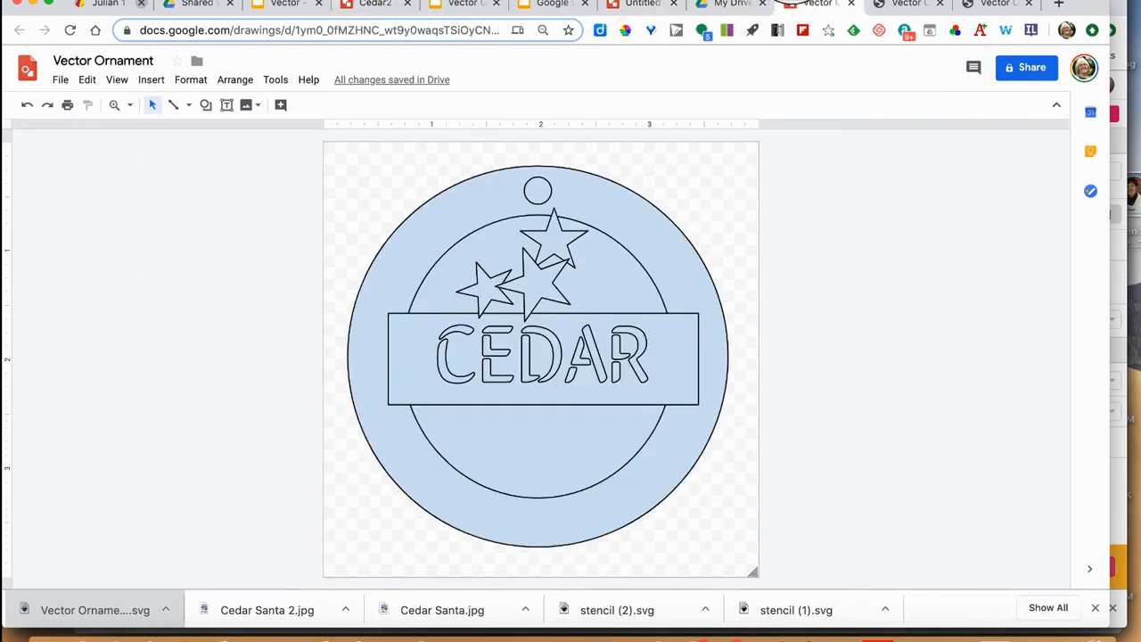
left_click(806, 2)
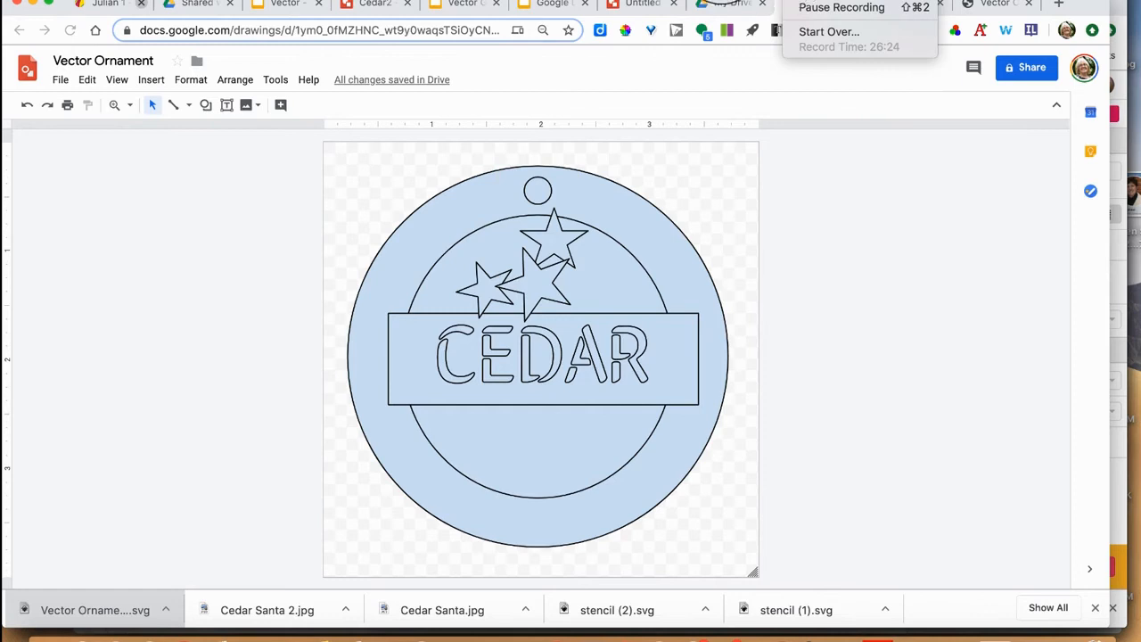
left_click(726, 2)
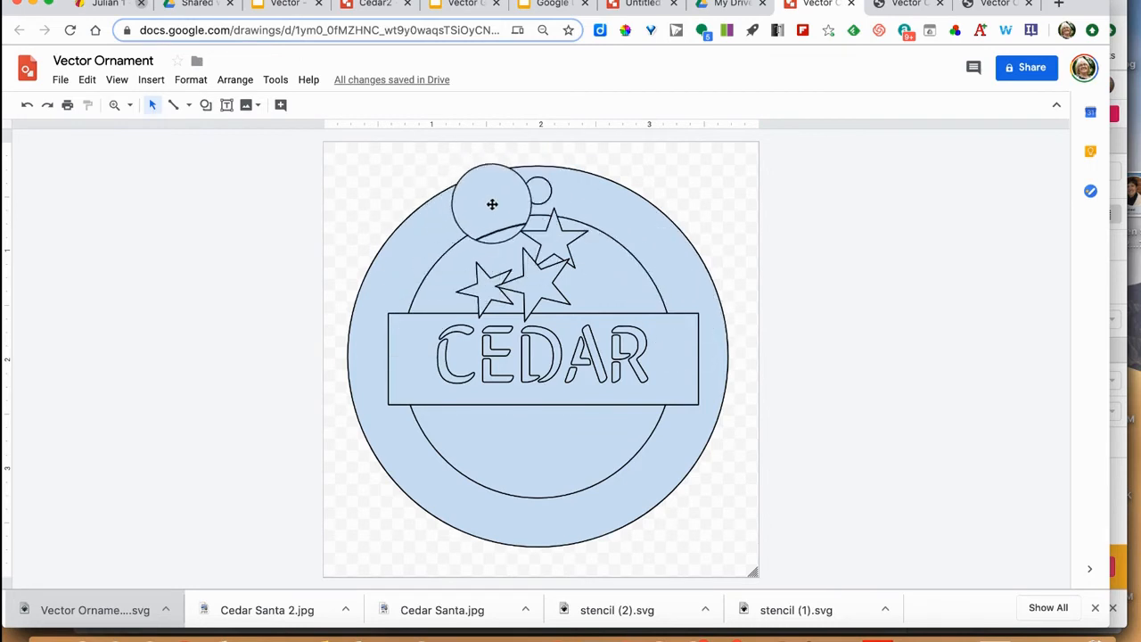
Step: Fill the ornament's large outer circle with black and make its border transparent
left_click(449, 204)
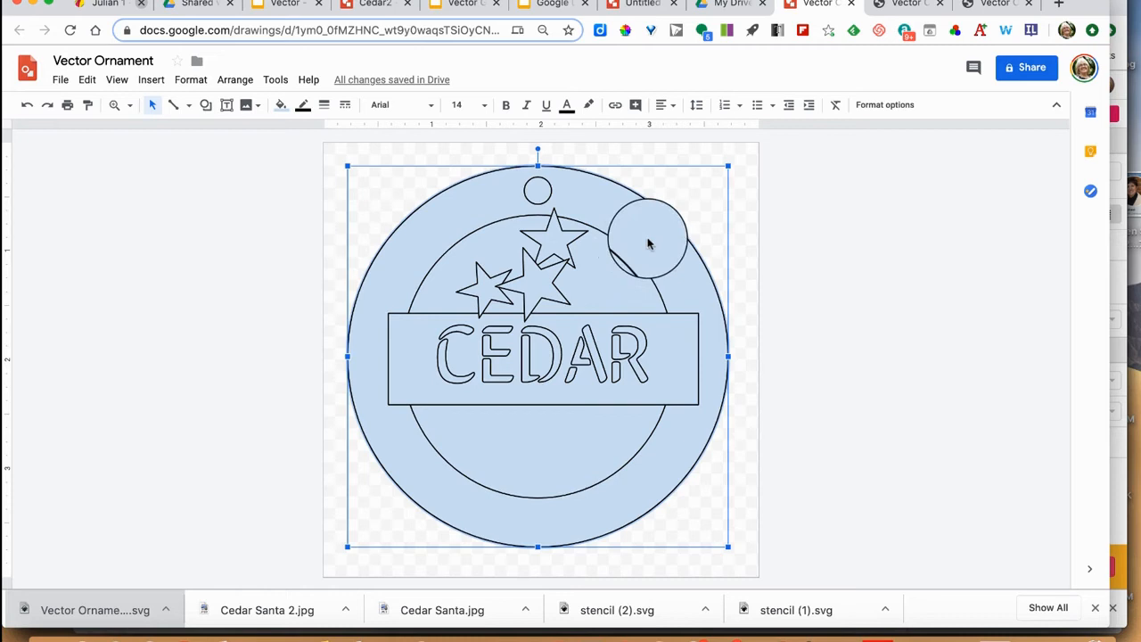
left_click(280, 107)
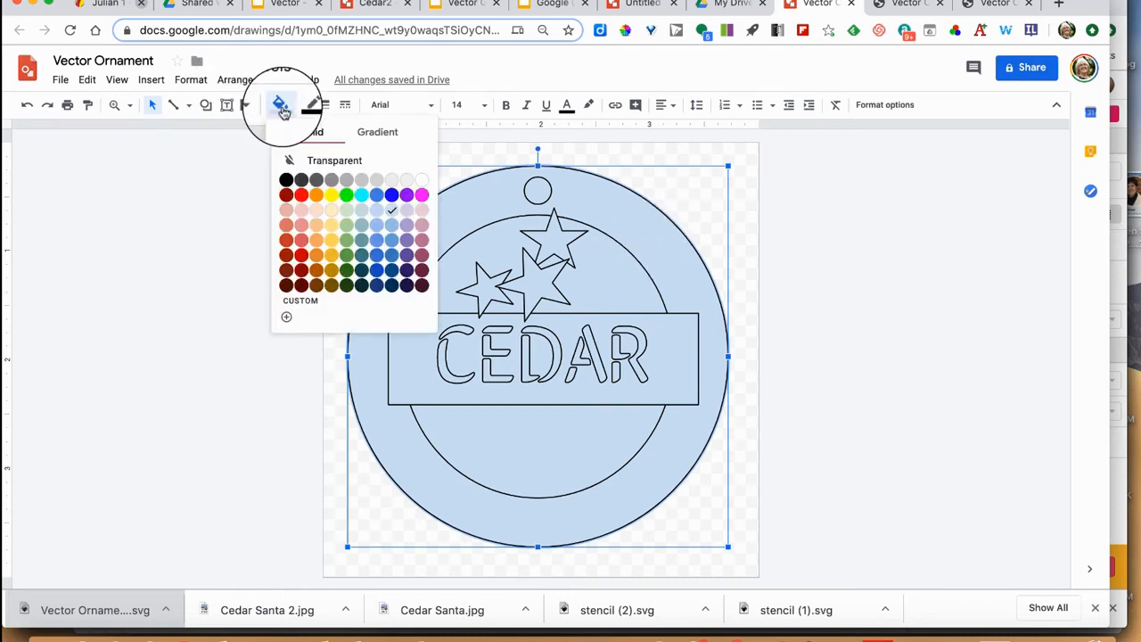
left_click(286, 179)
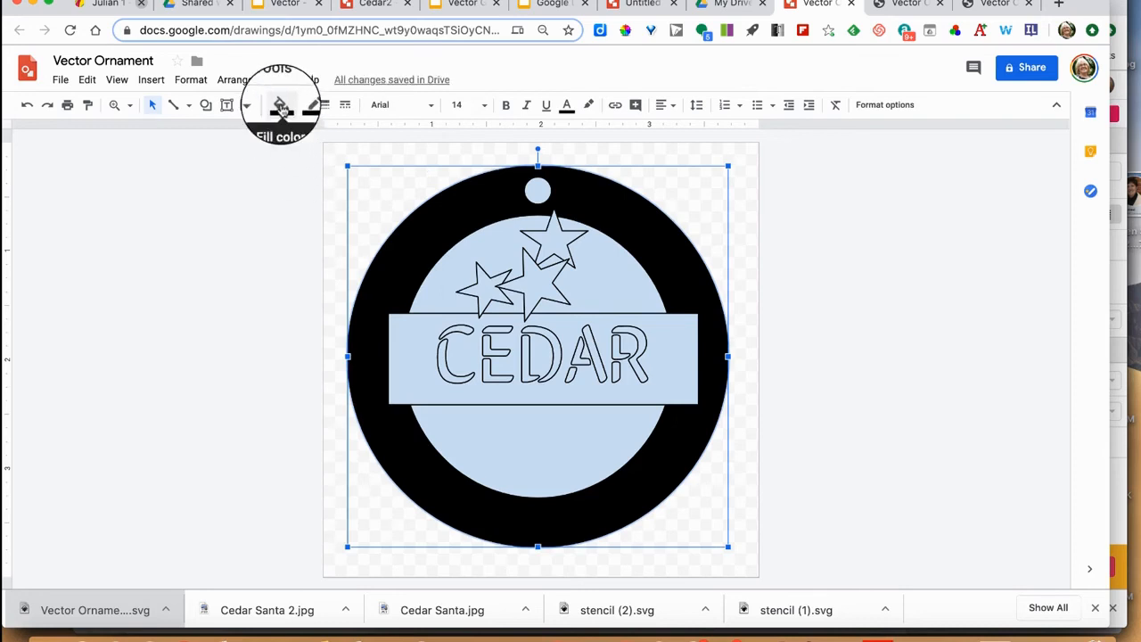
left_click(281, 107)
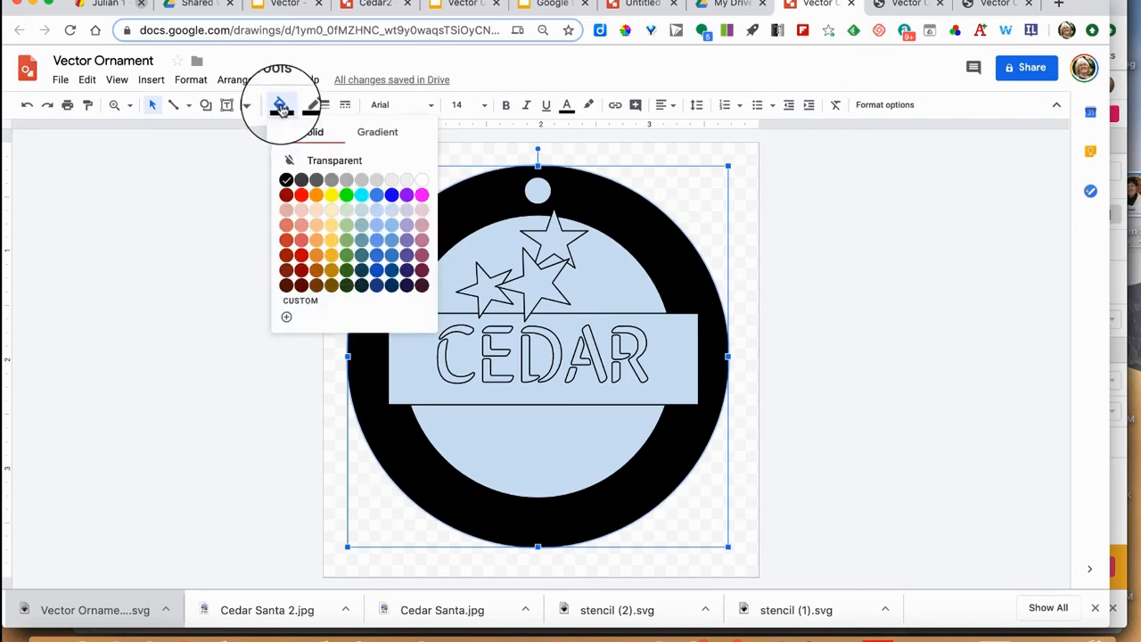
left_click(303, 106)
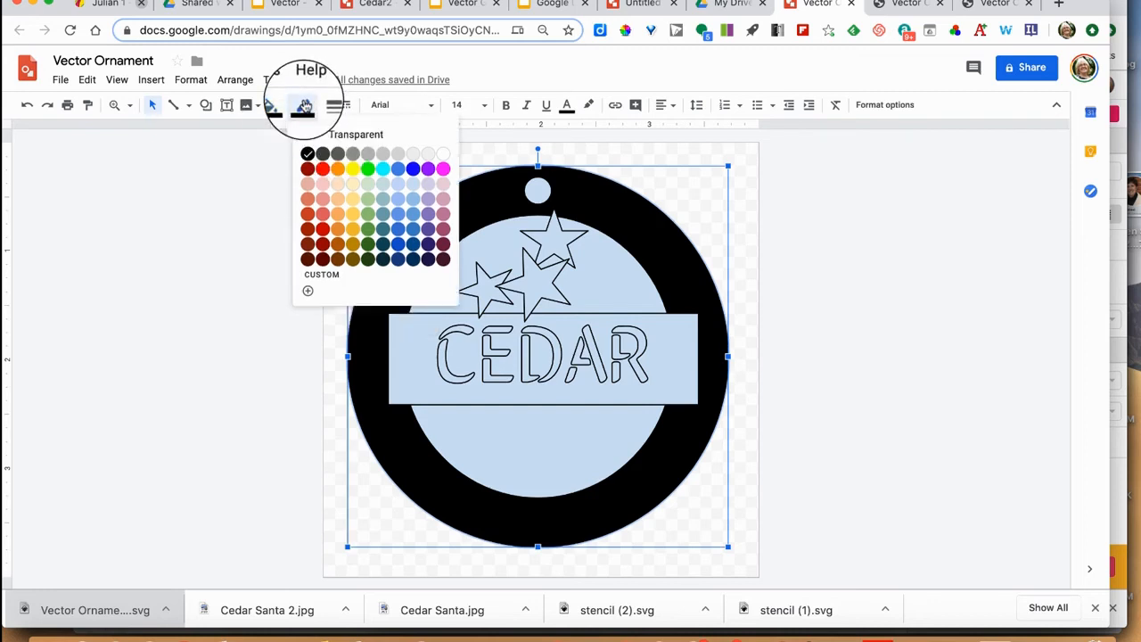
left_click(350, 135)
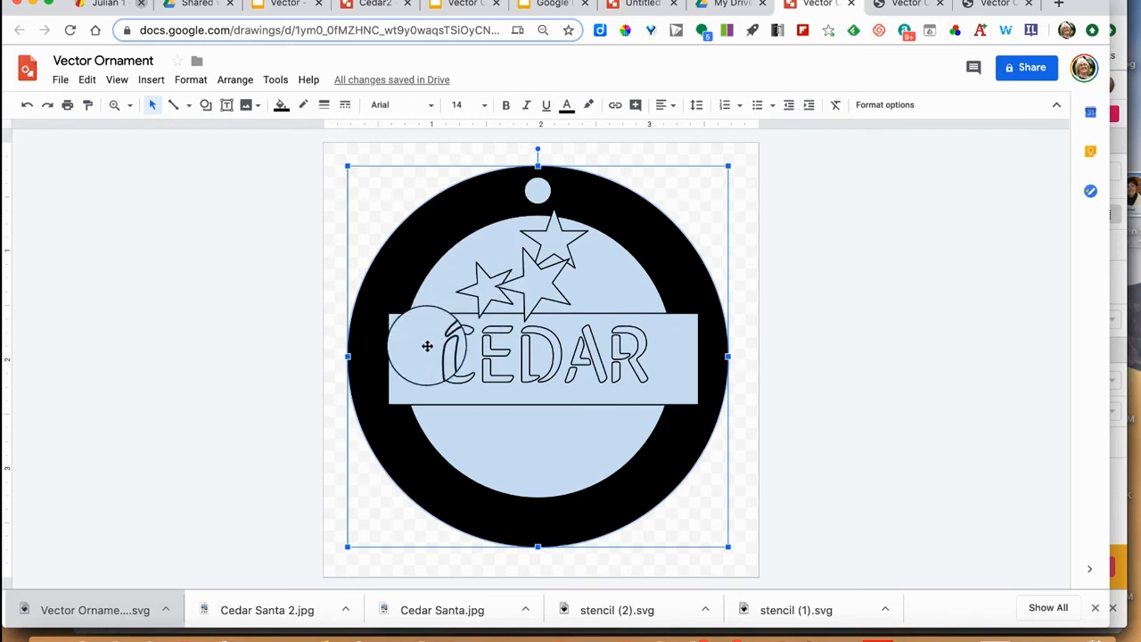
Step: Select the three stars above the banner, group them, and nudge the group slightly left
left_click(422, 345)
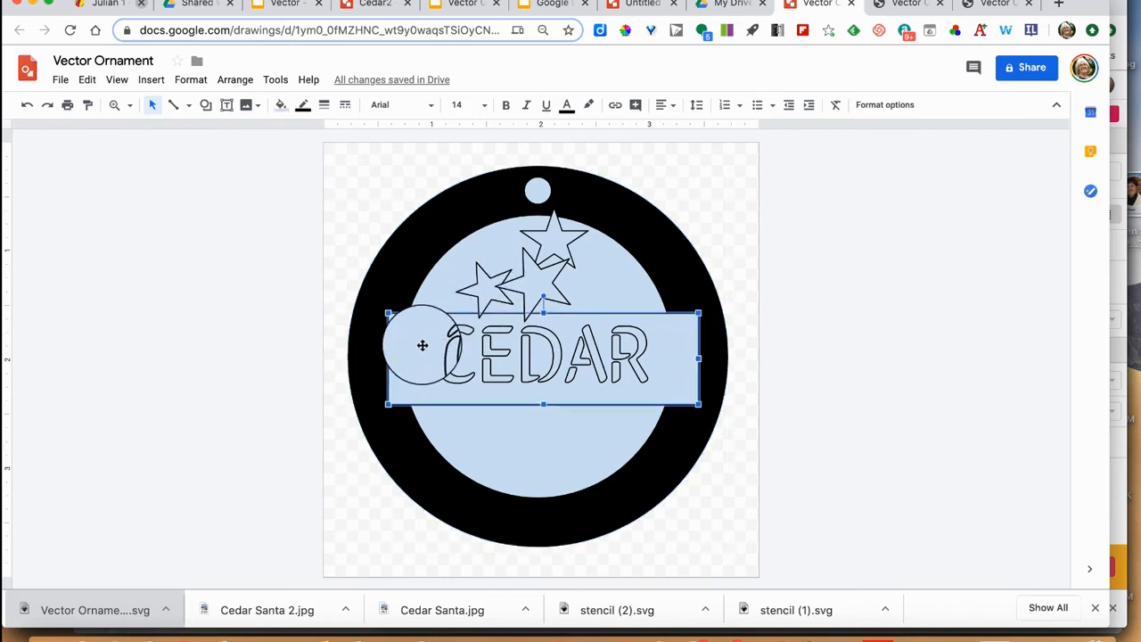
left_click(549, 230)
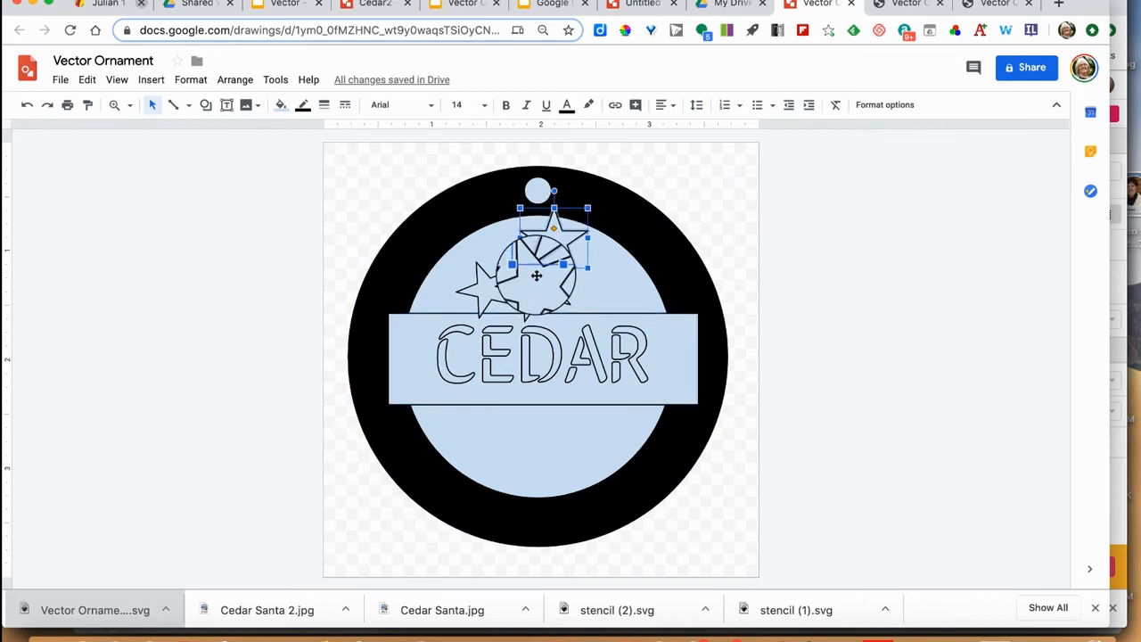
left_click(535, 280)
left_click(550, 234)
left_click_drag(550, 236, 478, 281)
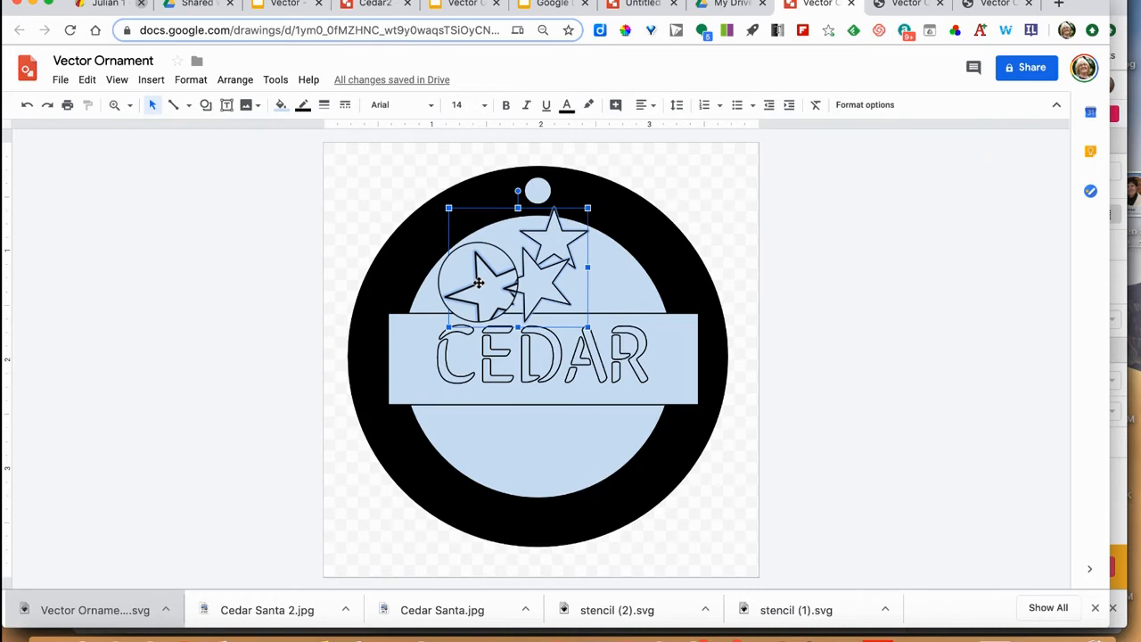
right_click(479, 285)
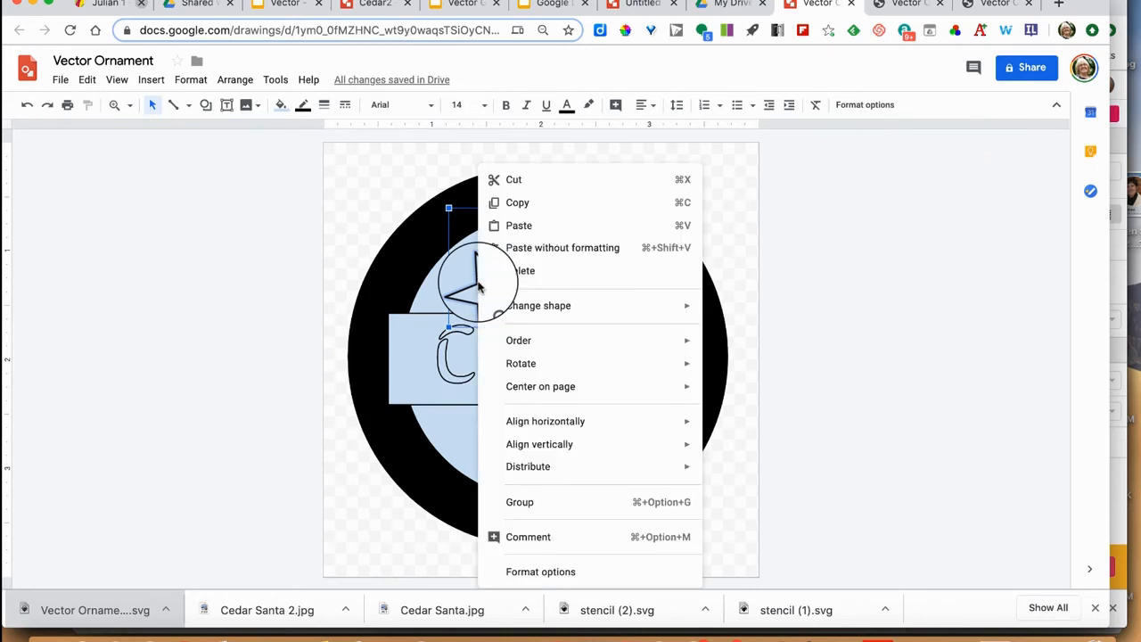
left_click(513, 503)
left_click_drag(511, 505, 530, 272)
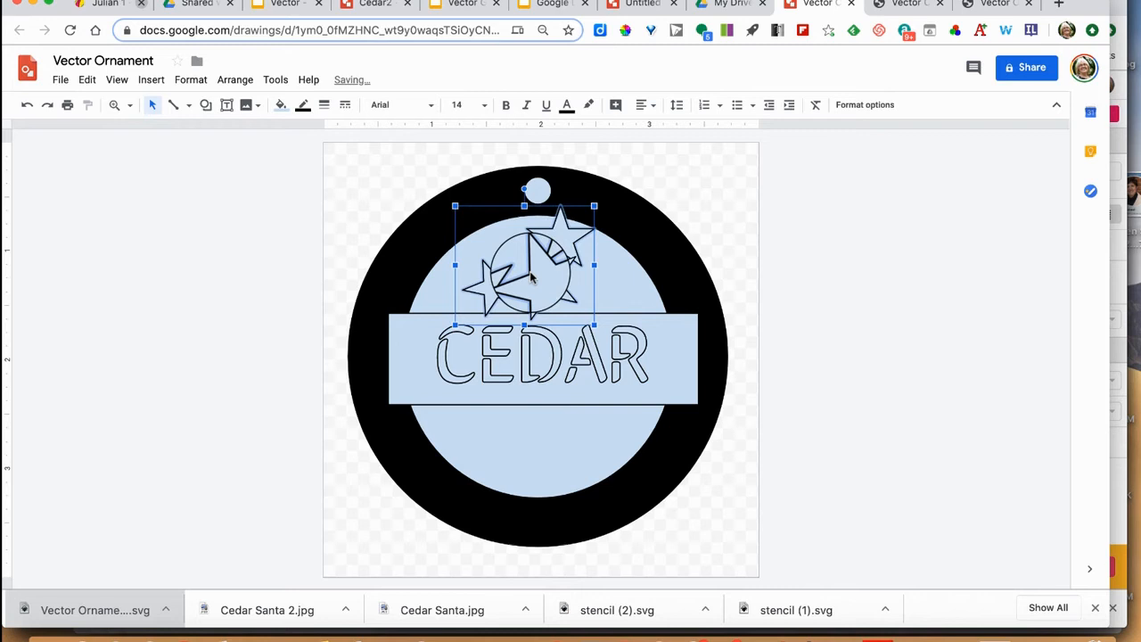
key("Left")
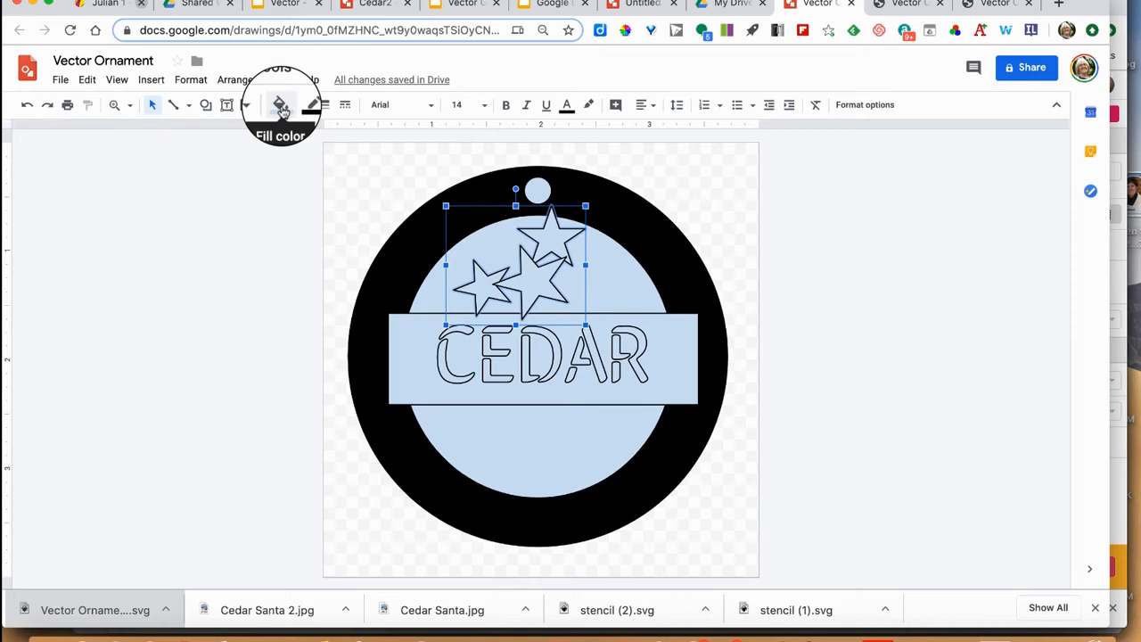
Step: Fill the grouped stars with black, make their border transparent, and deselect them
left_click(281, 107)
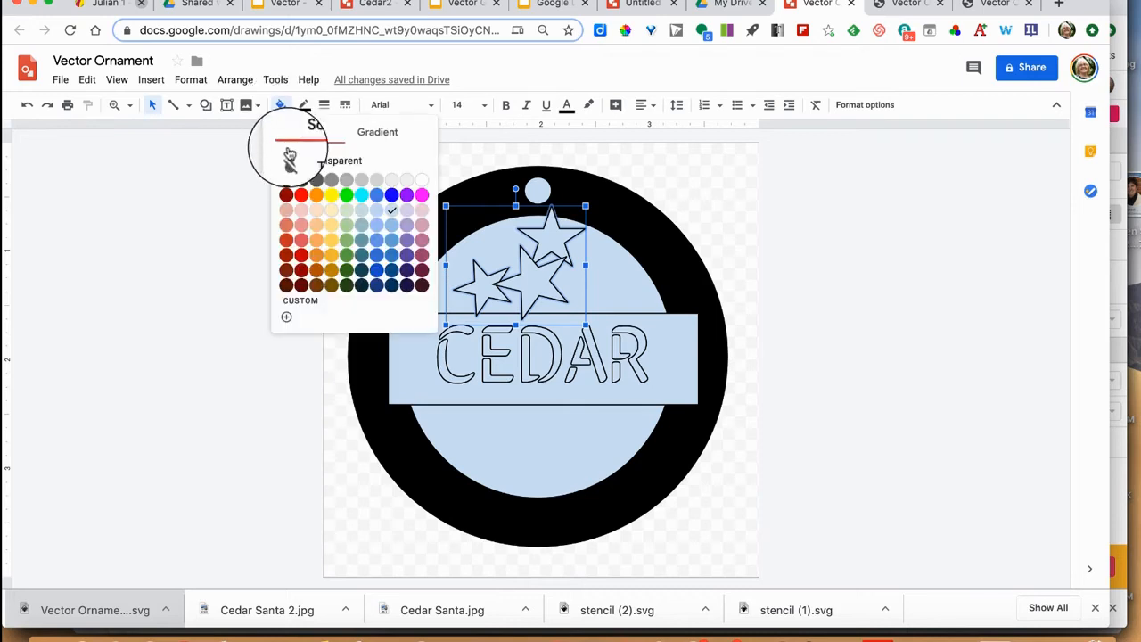
left_click(286, 179)
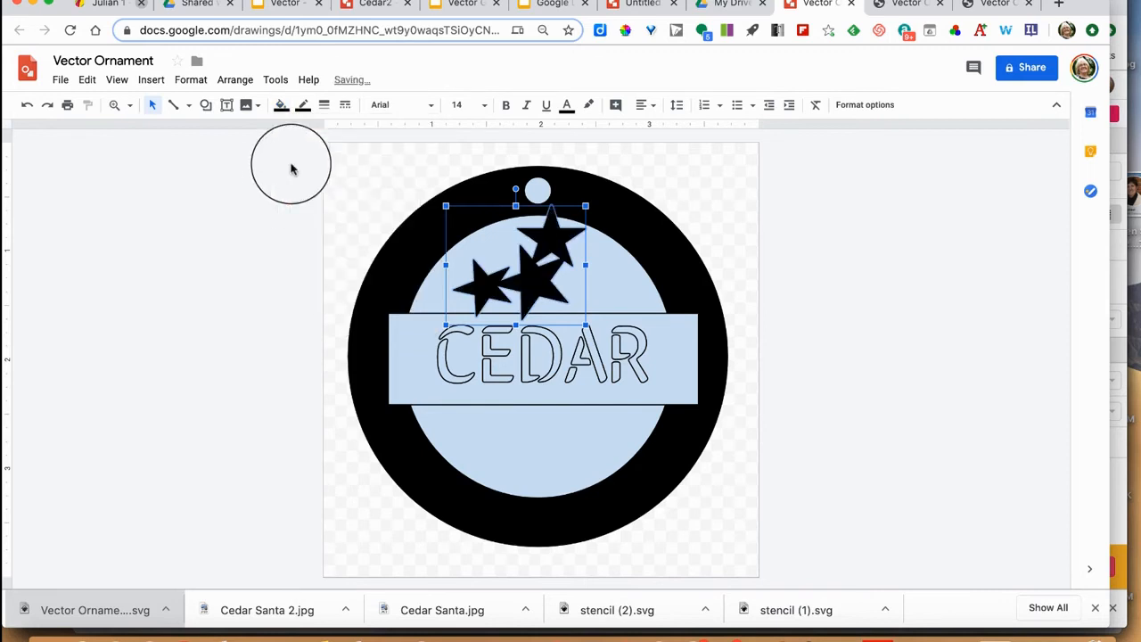
left_click(303, 106)
left_click(345, 138)
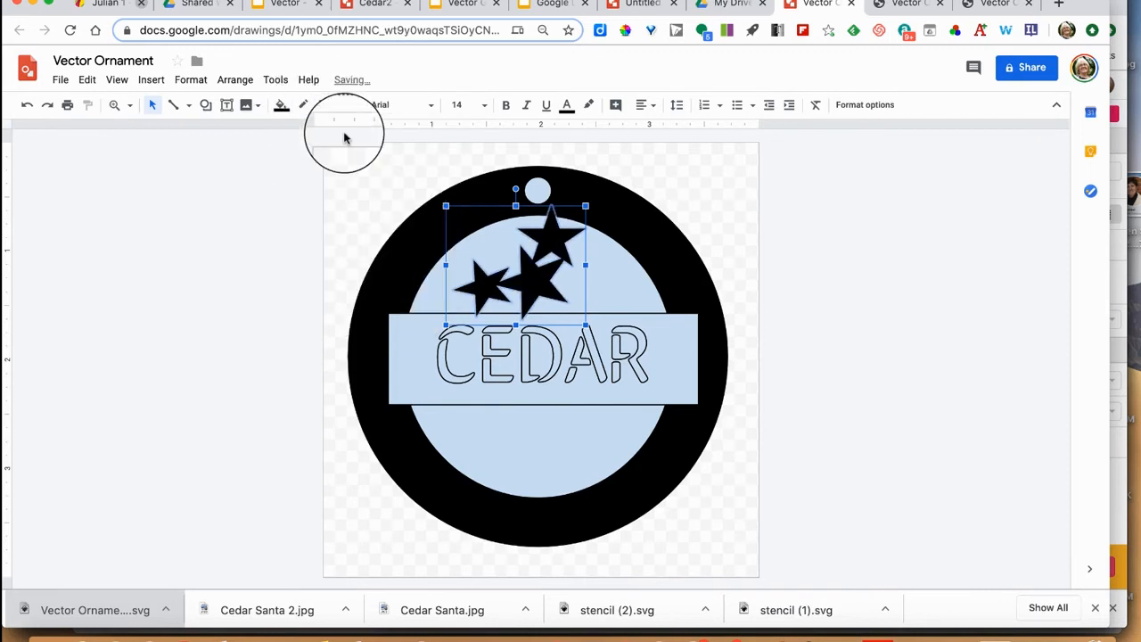
left_click(906, 240)
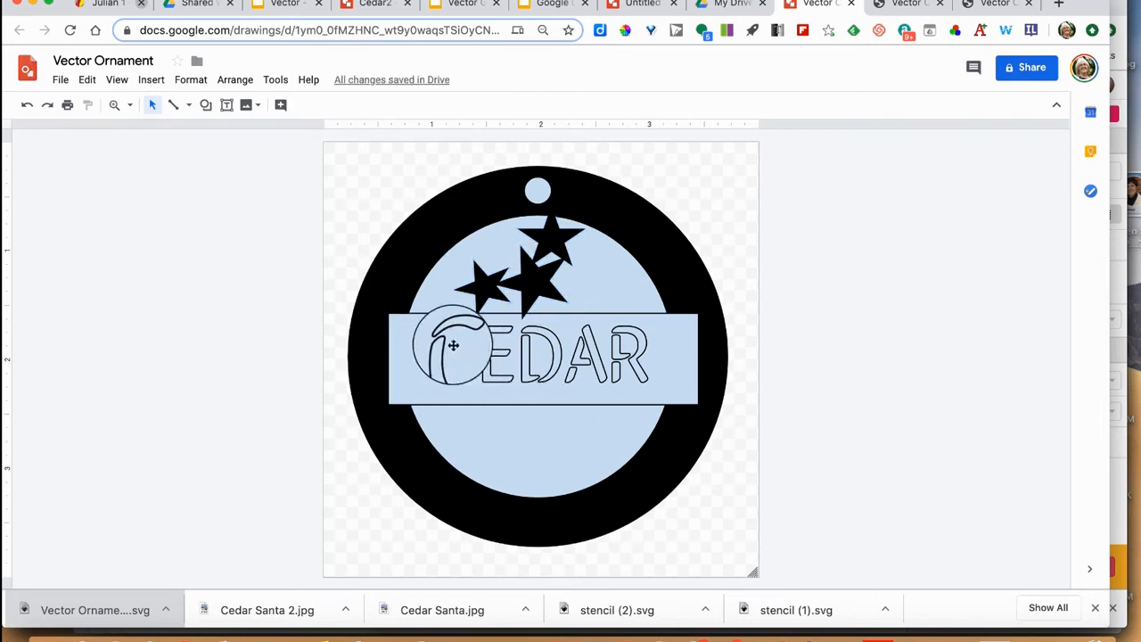
Step: Fill the banner rectangle behind CEDAR with black, make its border transparent, and deselect it
left_click_drag(385, 344, 399, 366)
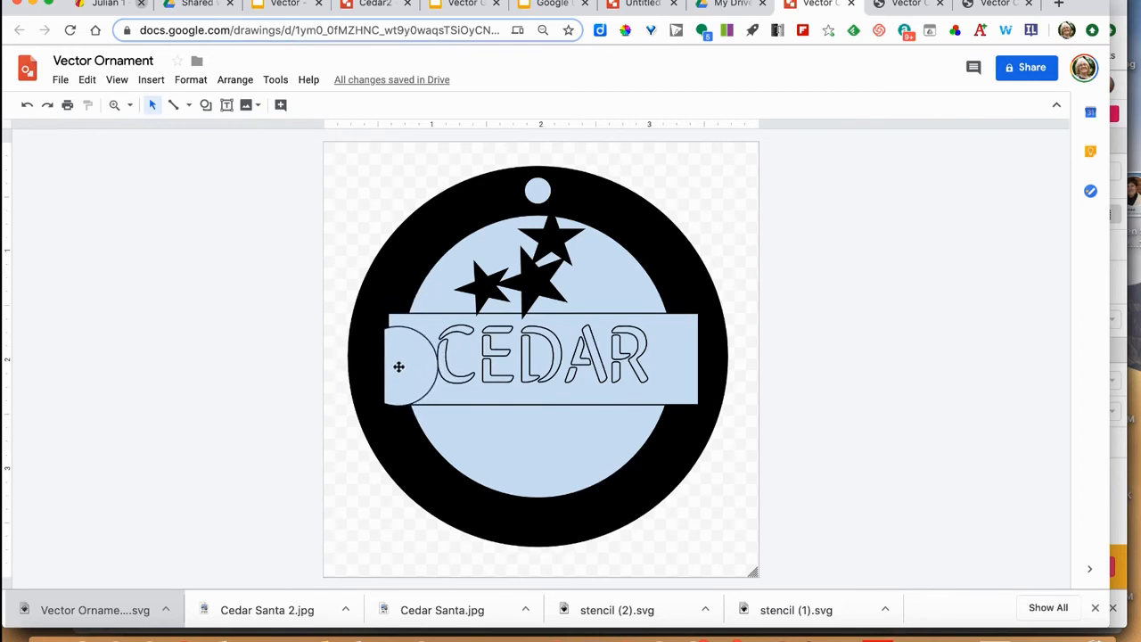
left_click(407, 360)
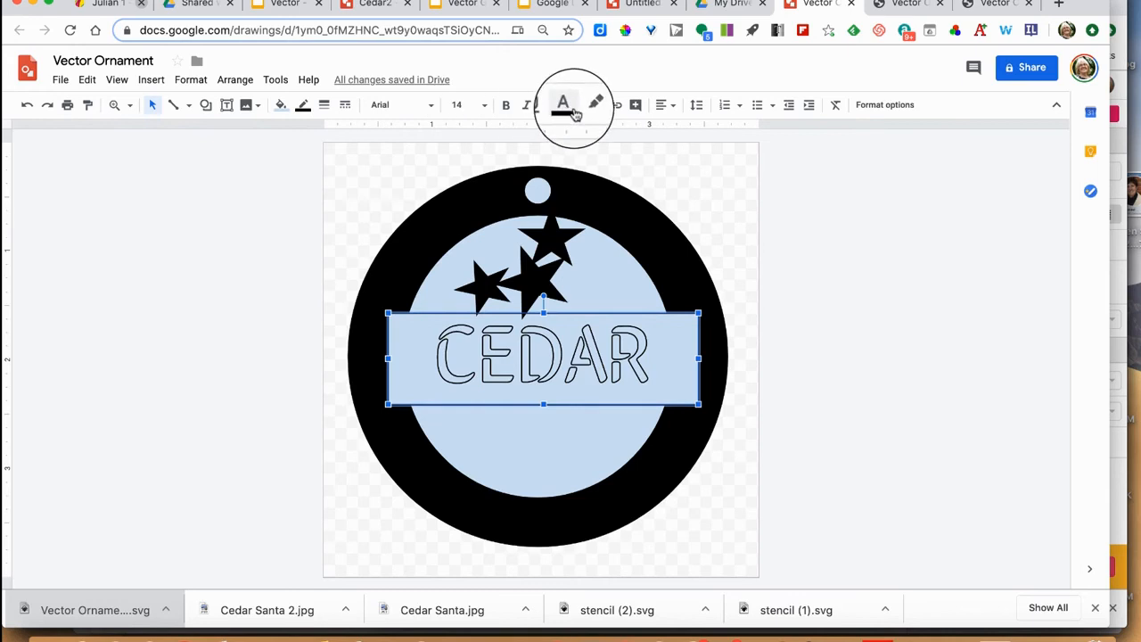
left_click(281, 105)
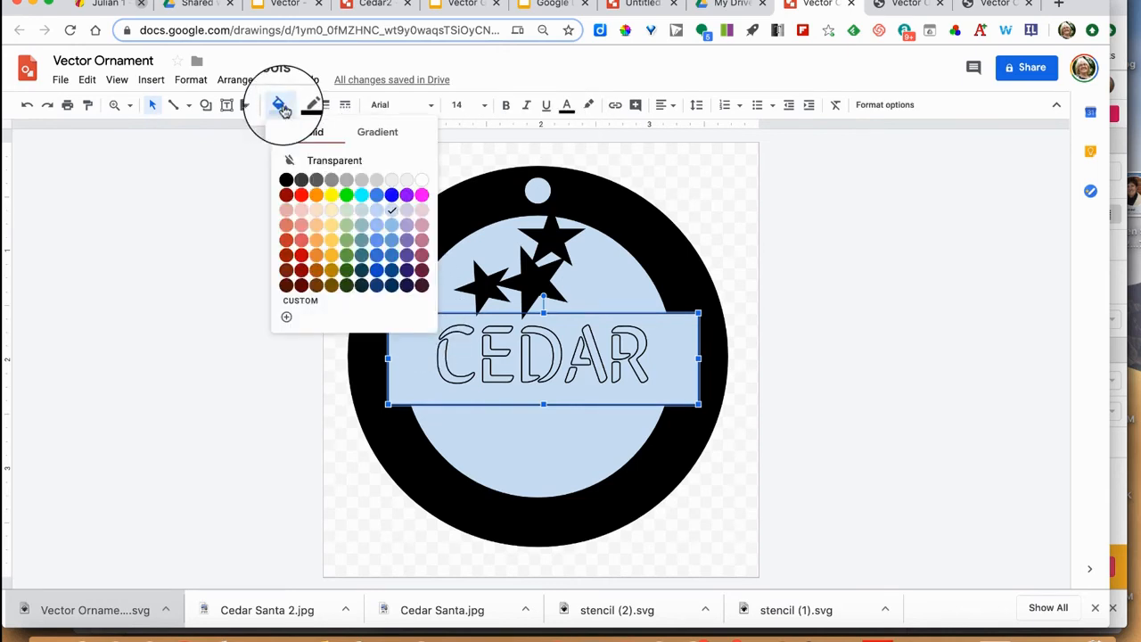
left_click(286, 179)
left_click(304, 105)
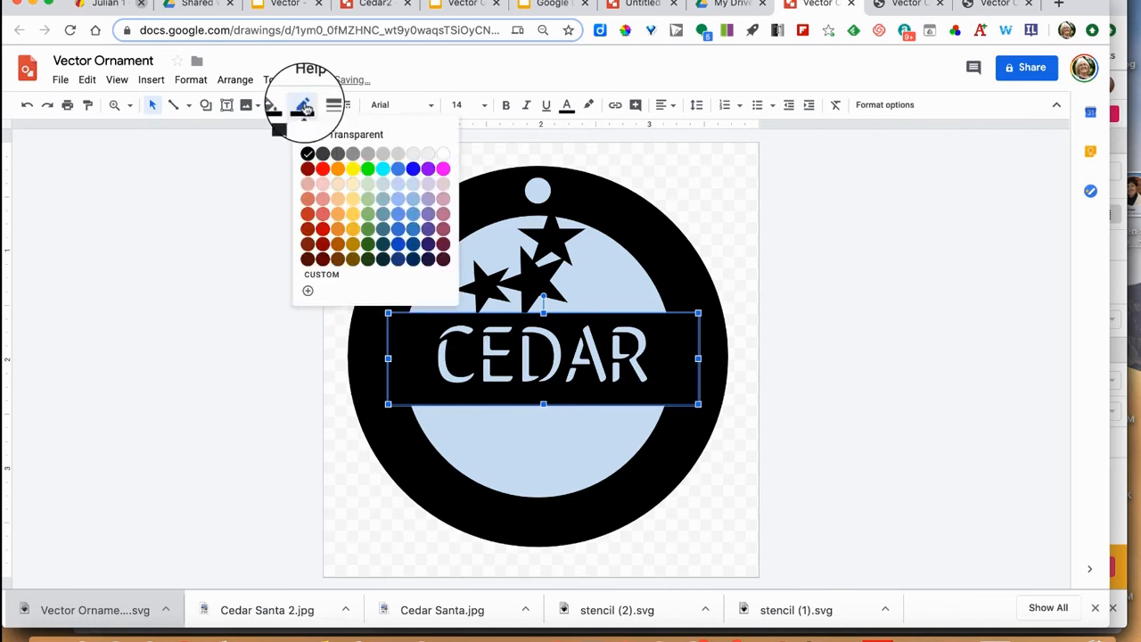
left_click(331, 135)
left_click(247, 299)
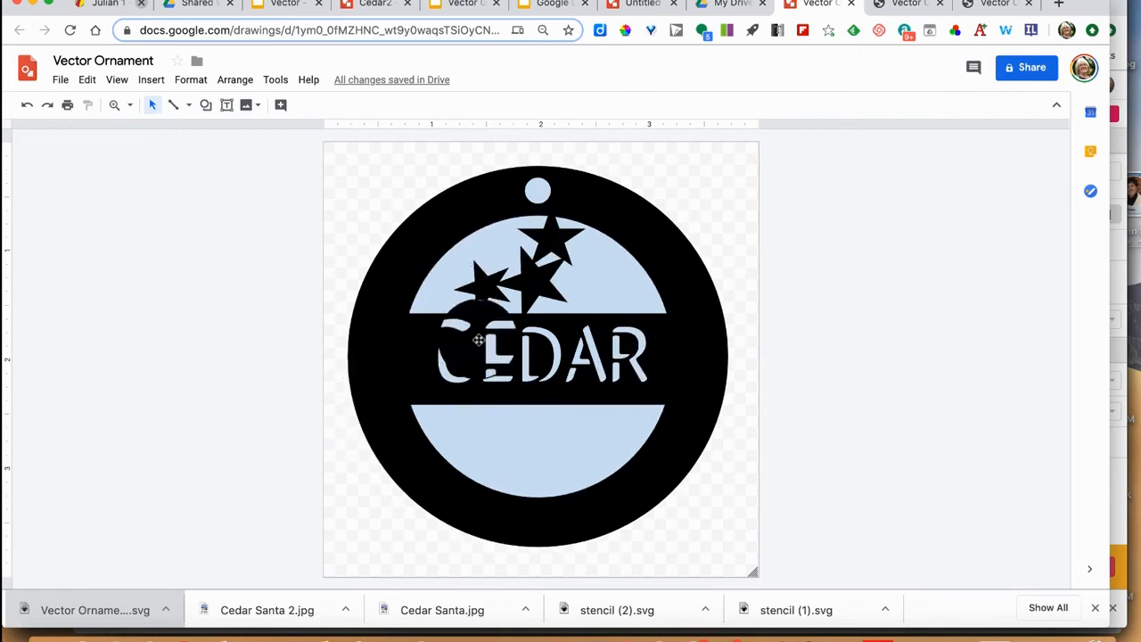
Step: Fill the small hanging-hole circle with white, make its border transparent, and deselect it
left_click_drag(527, 382, 536, 383)
left_click_drag(640, 294, 539, 192)
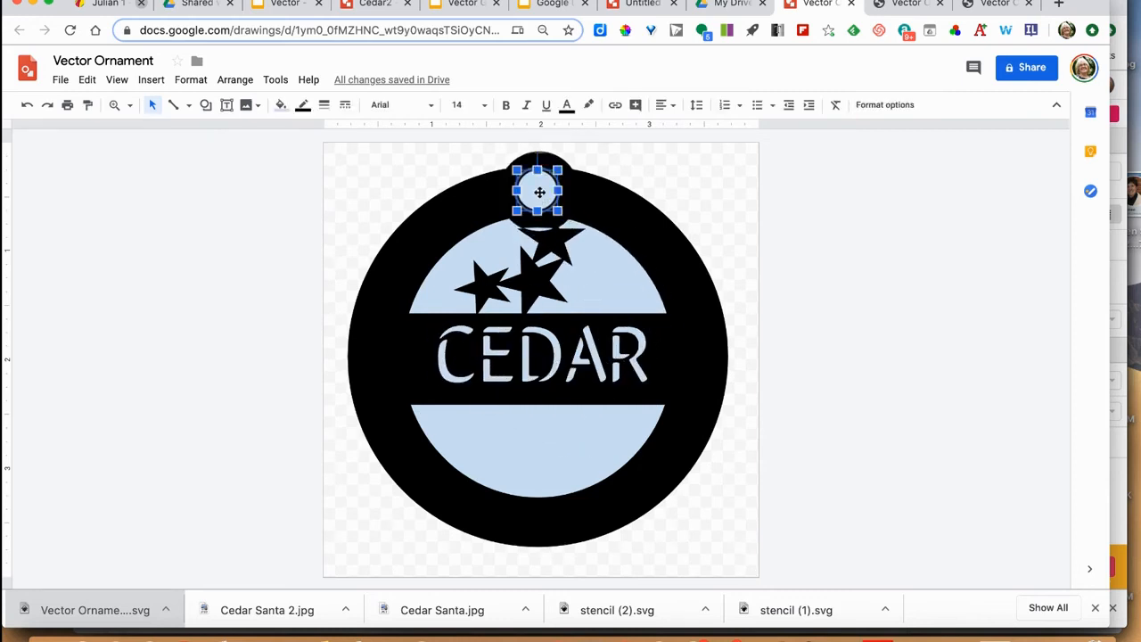
left_click(281, 105)
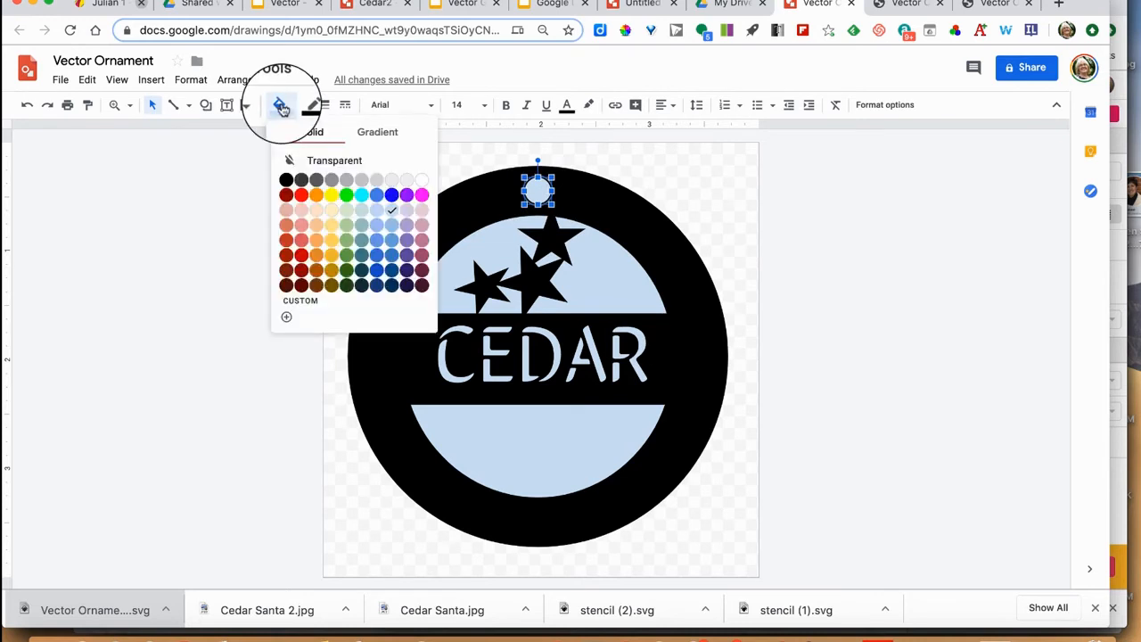
left_click(423, 184)
left_click(302, 106)
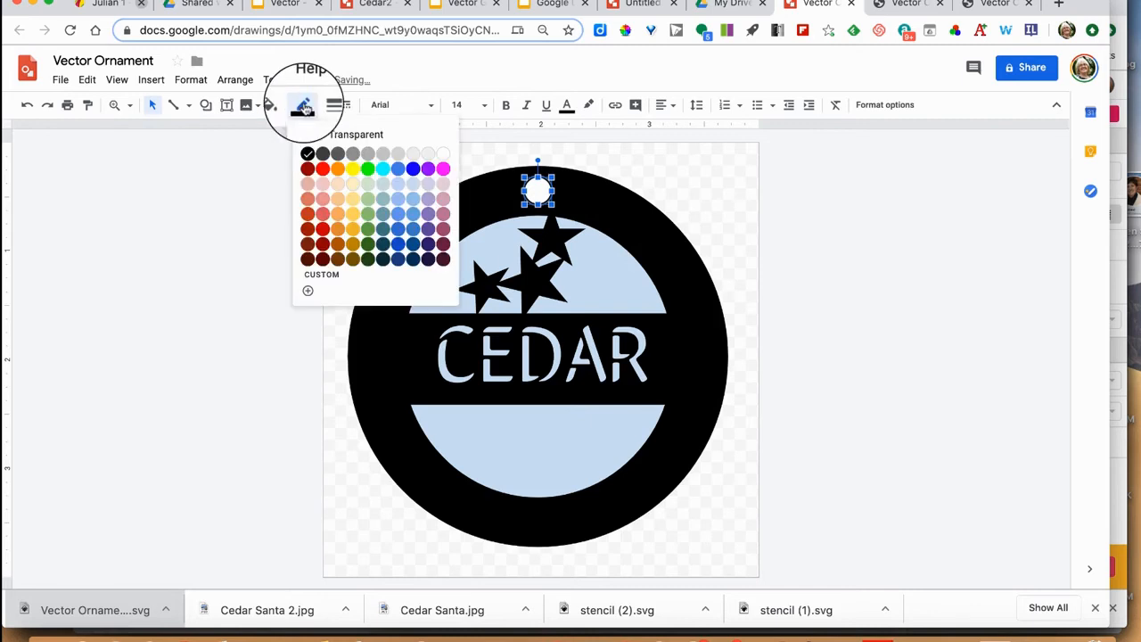
left_click(344, 135)
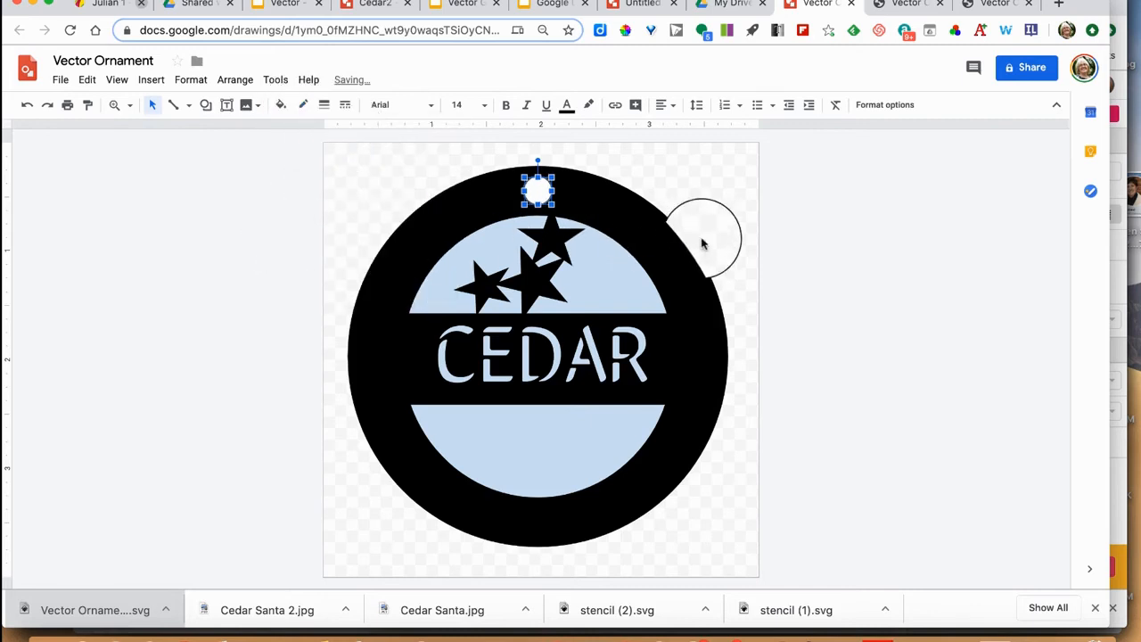
left_click(198, 284)
Step: Fill the inner circle behind the stars and banner with white, make its border transparent, and deselect it
left_click_drag(198, 283, 501, 242)
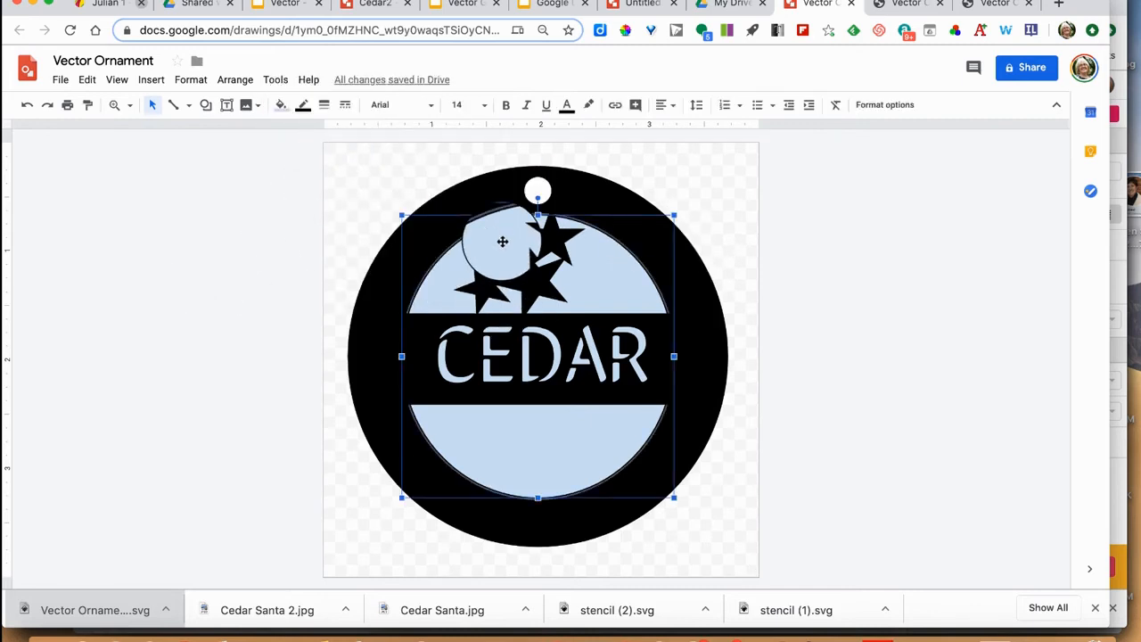
left_click(279, 105)
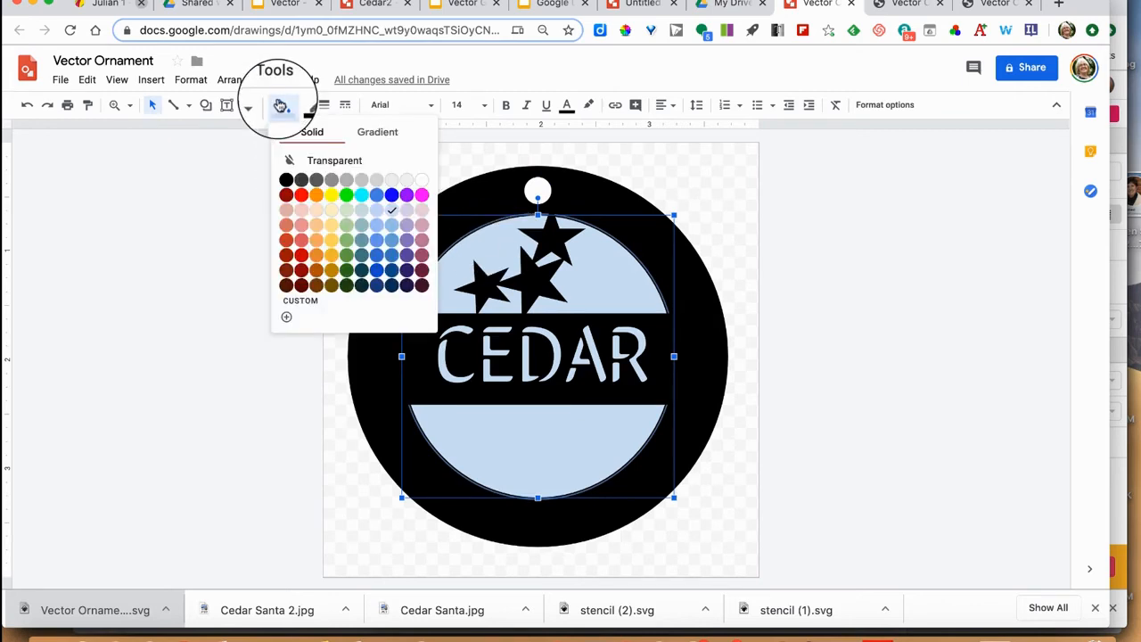
left_click(422, 180)
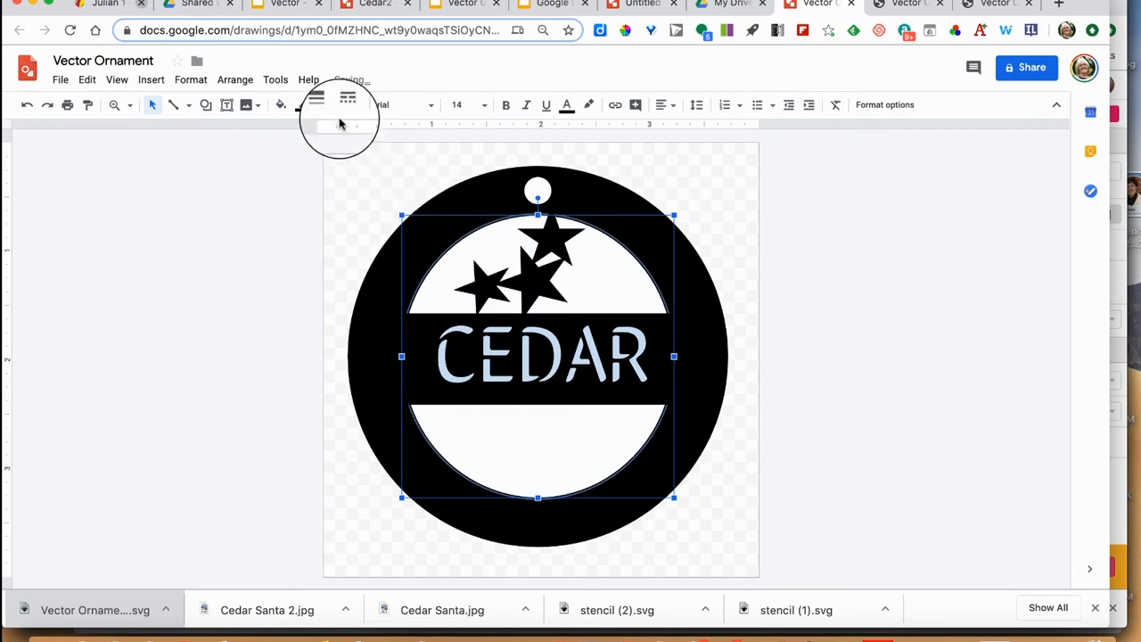
left_click(302, 105)
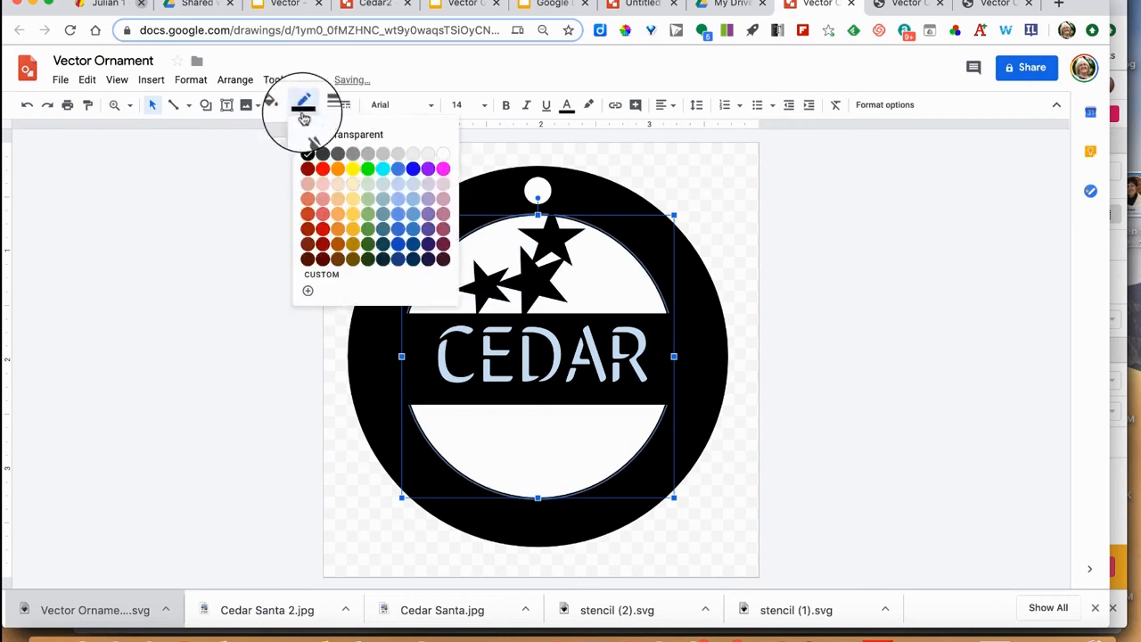
left_click(343, 137)
left_click(196, 238)
Step: Try bold on the CEDAR word art, turn it off again, and fill the letters with white
left_click_drag(501, 459, 445, 349)
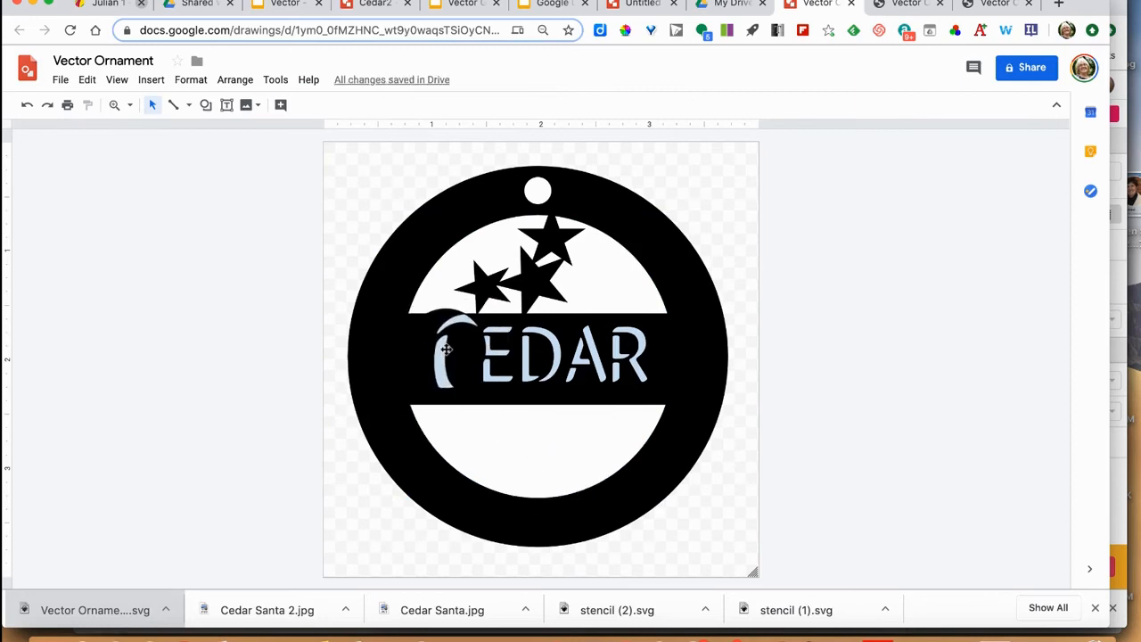
left_click(446, 349)
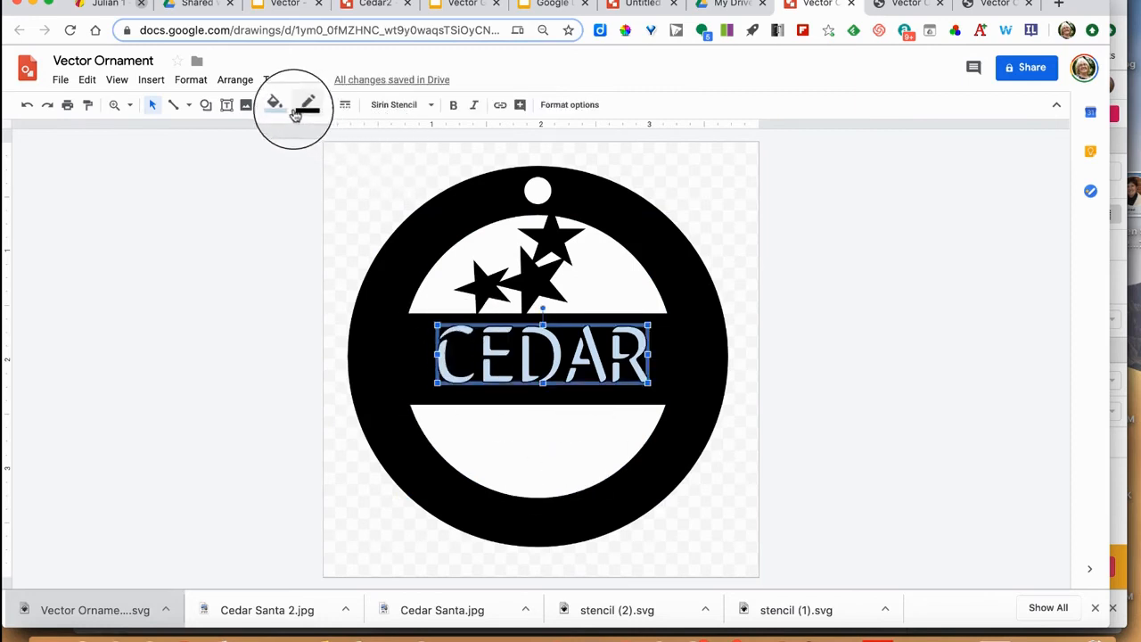
left_click(454, 106)
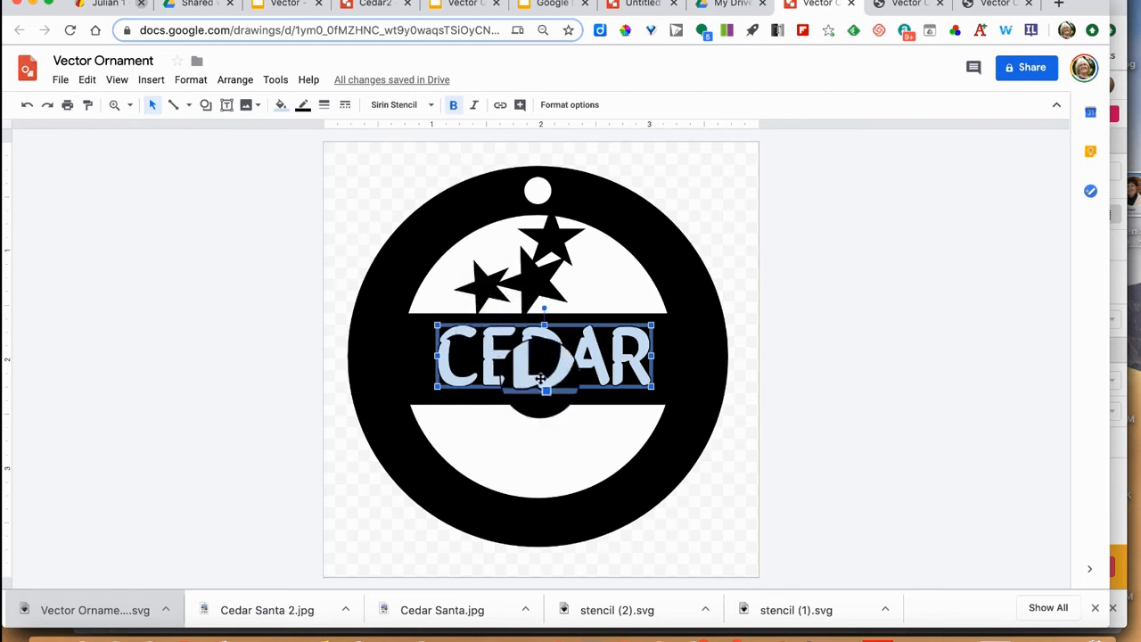
left_click(454, 107)
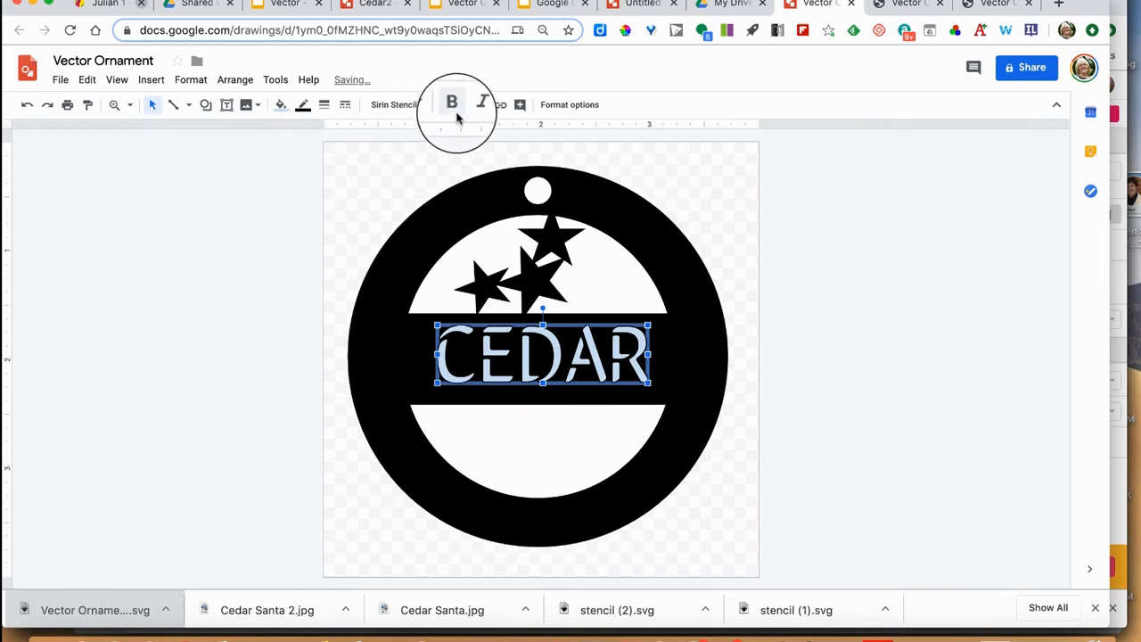
left_click(280, 106)
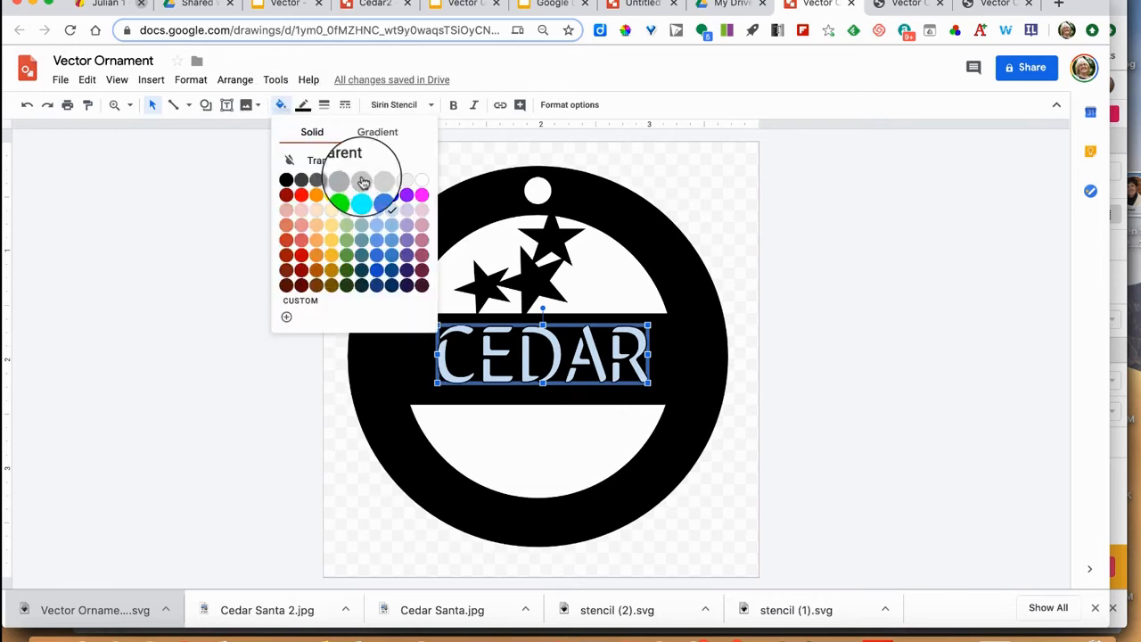
left_click(421, 180)
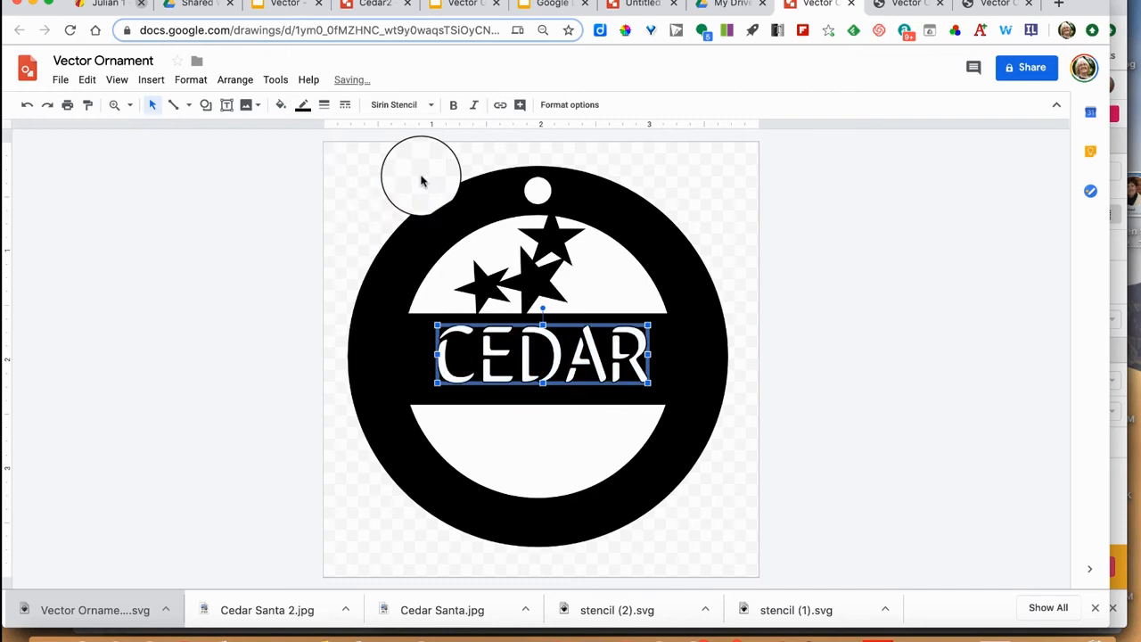
Step: Make the border of the CEDAR word art transparent and deselect it
left_click(302, 105)
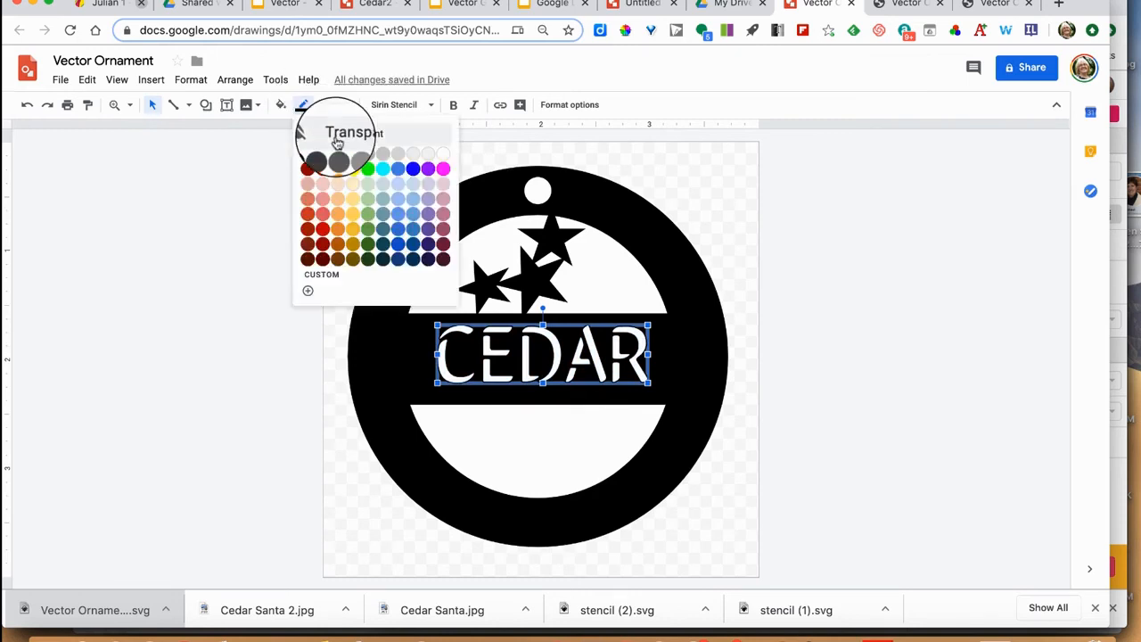
left_click(337, 140)
left_click(222, 248)
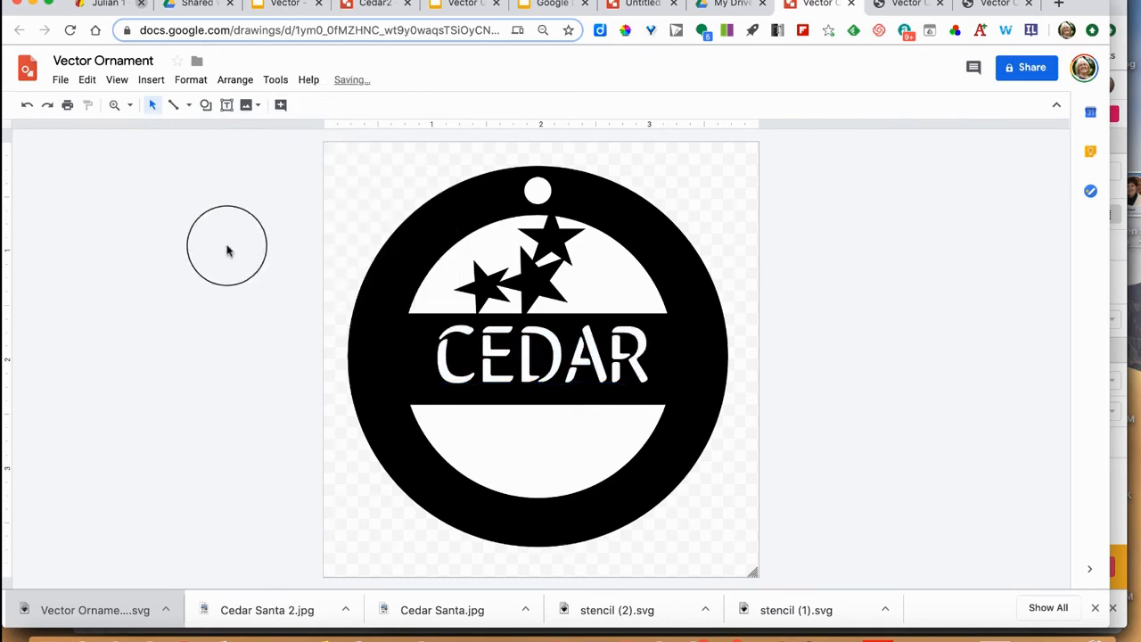
Step: Select the group of three stars, nudge it slightly down towards the CEDAR banner, and deselect it
left_click_drag(493, 356, 721, 490)
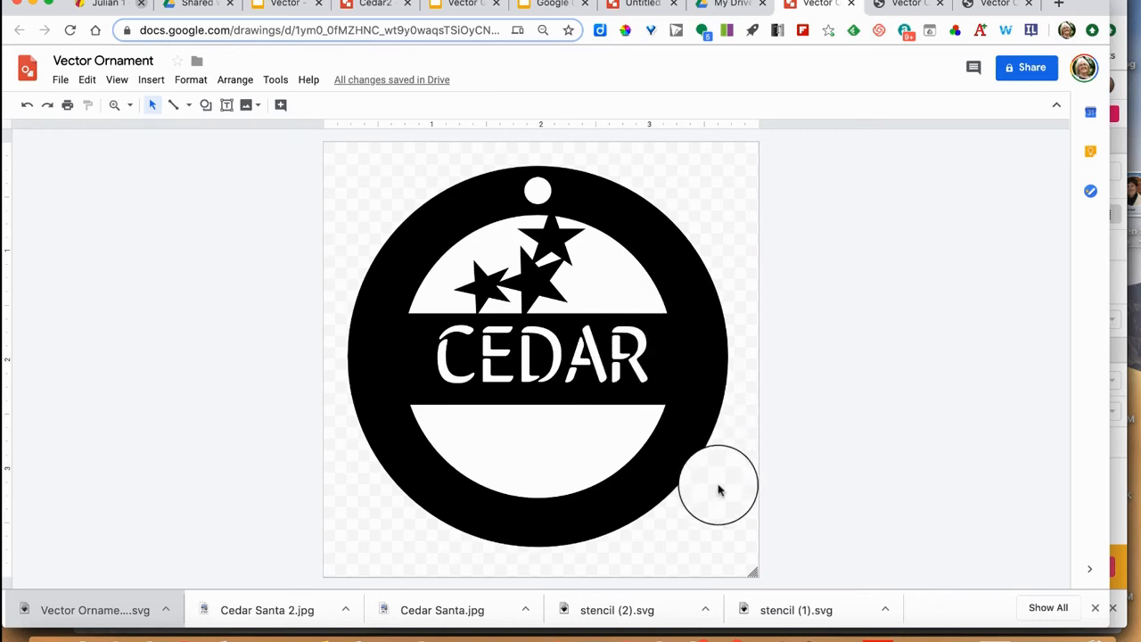
left_click_drag(720, 491, 533, 274)
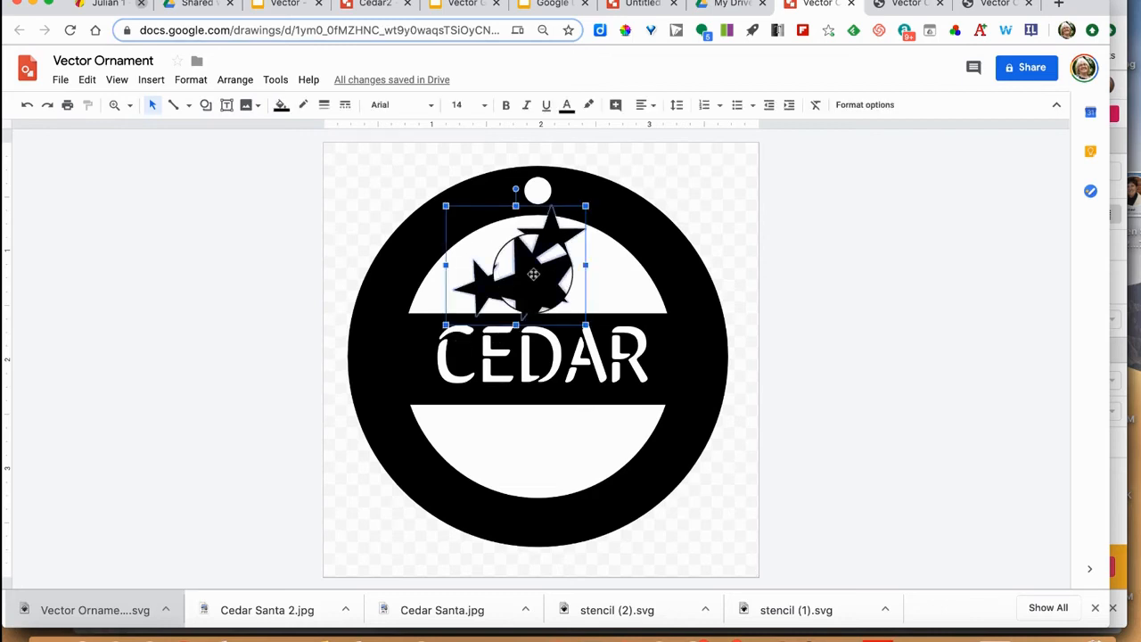
key("Down")
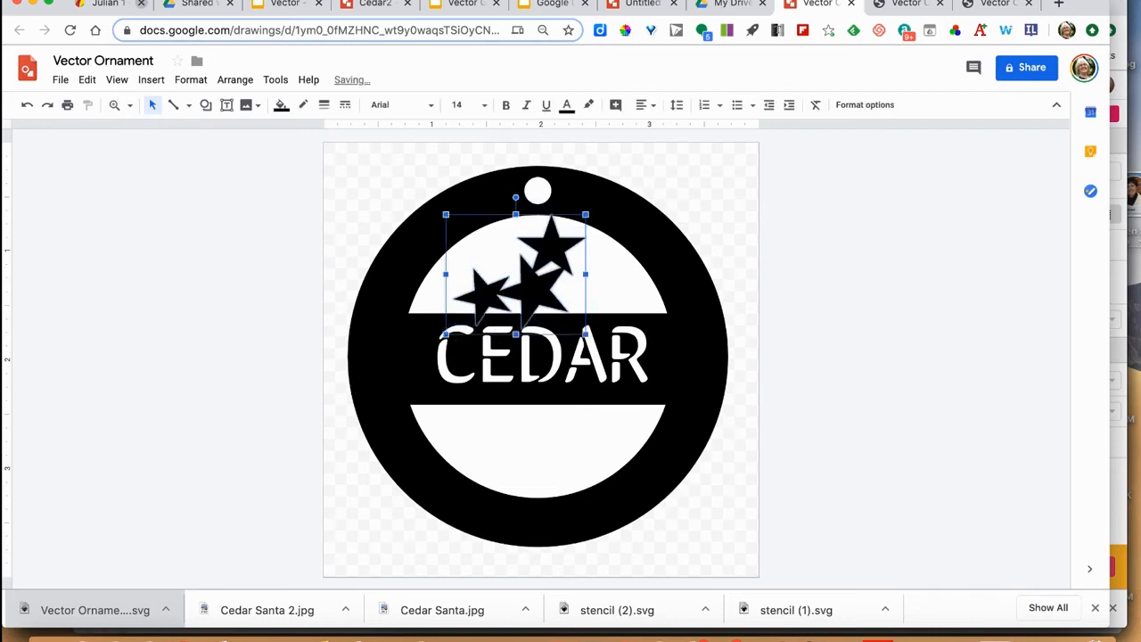
key("Up")
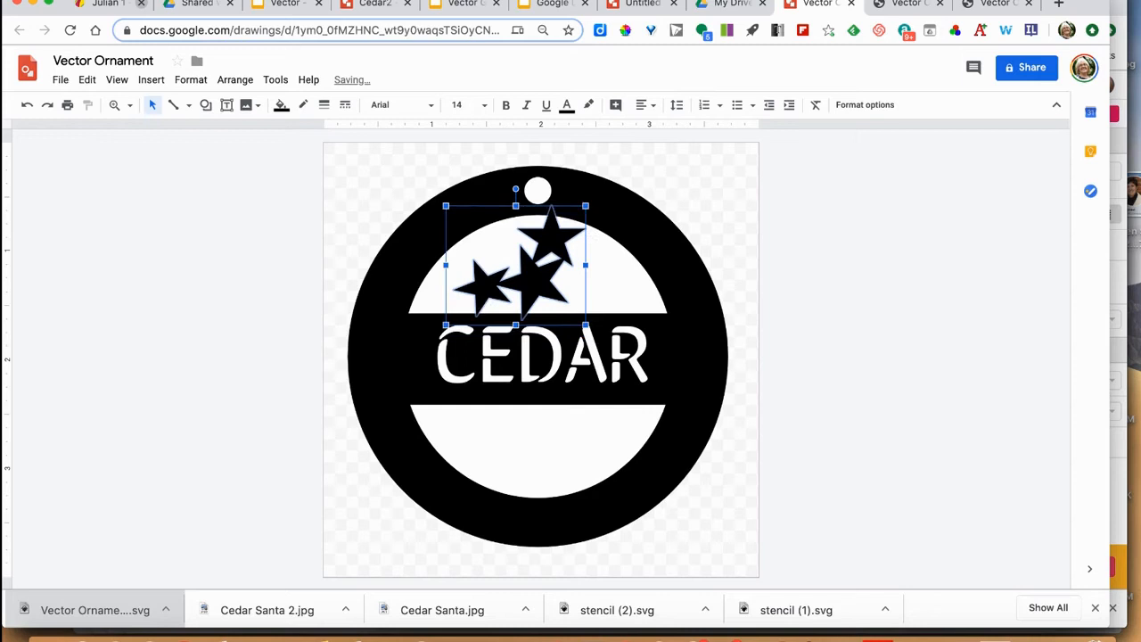
key("shift+Down")
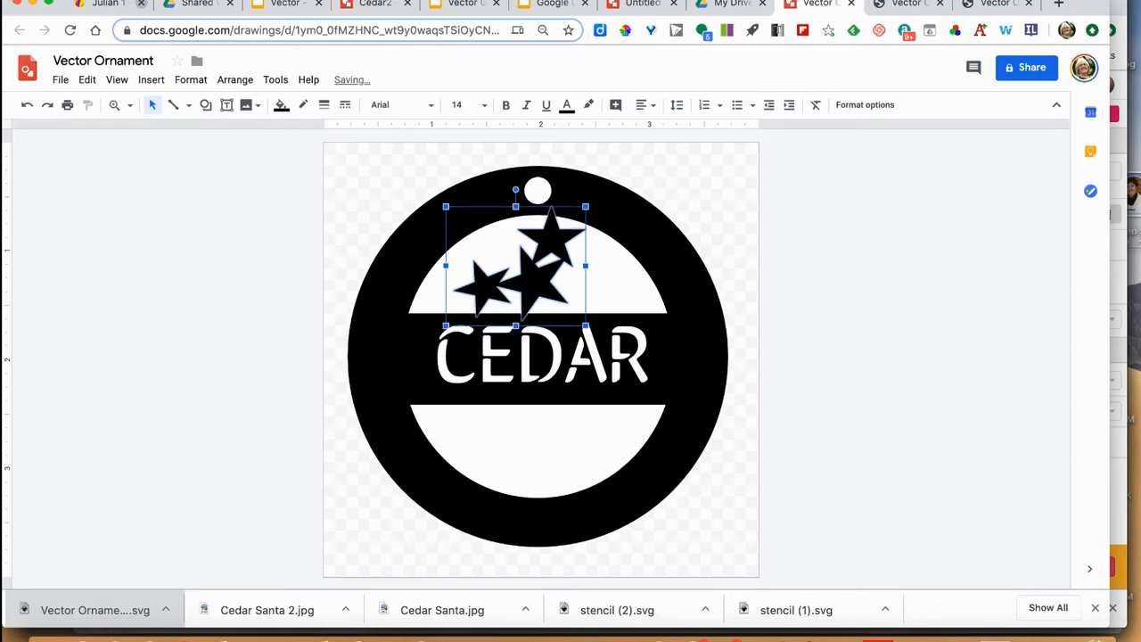
key("shift+Down")
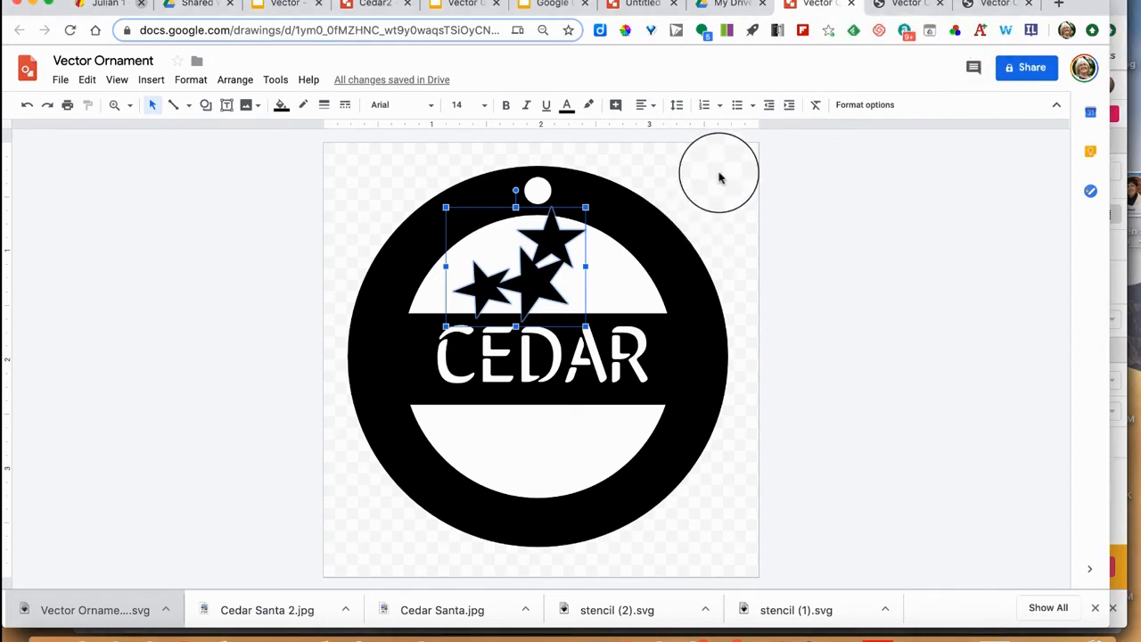
left_click(328, 471)
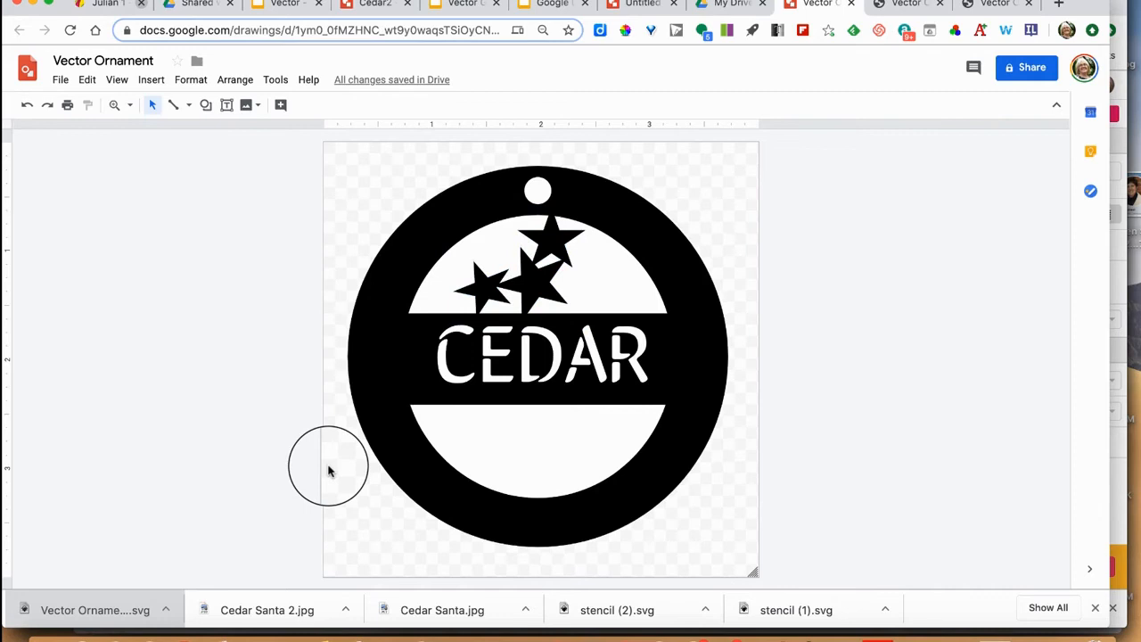
Step: Download the ornament drawing as a PNG image
left_click(59, 83)
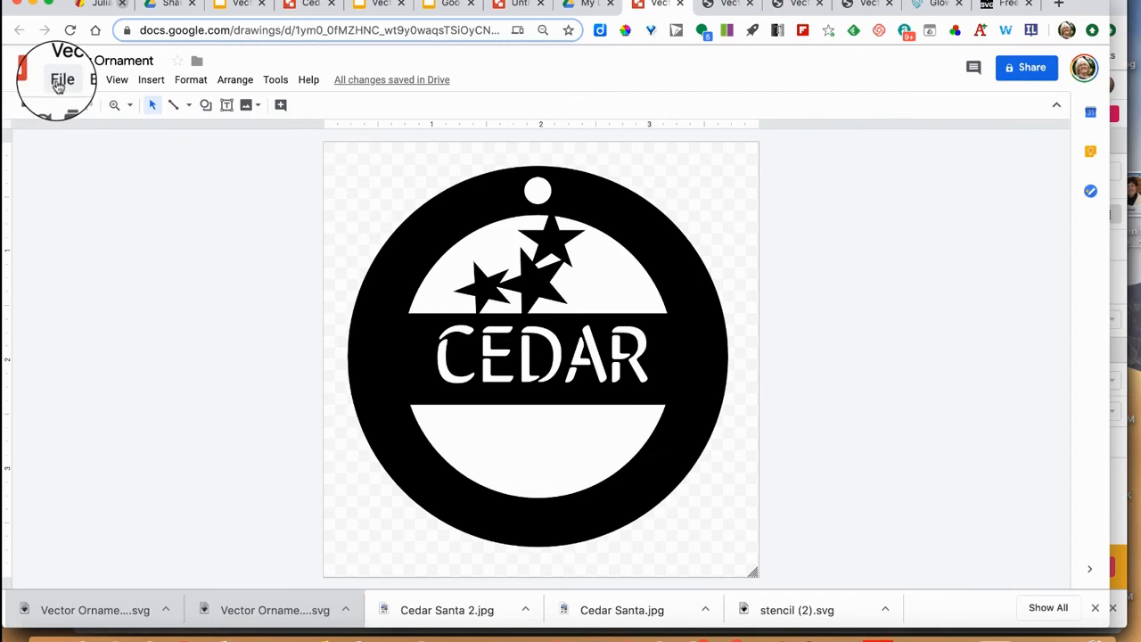
left_click(59, 85)
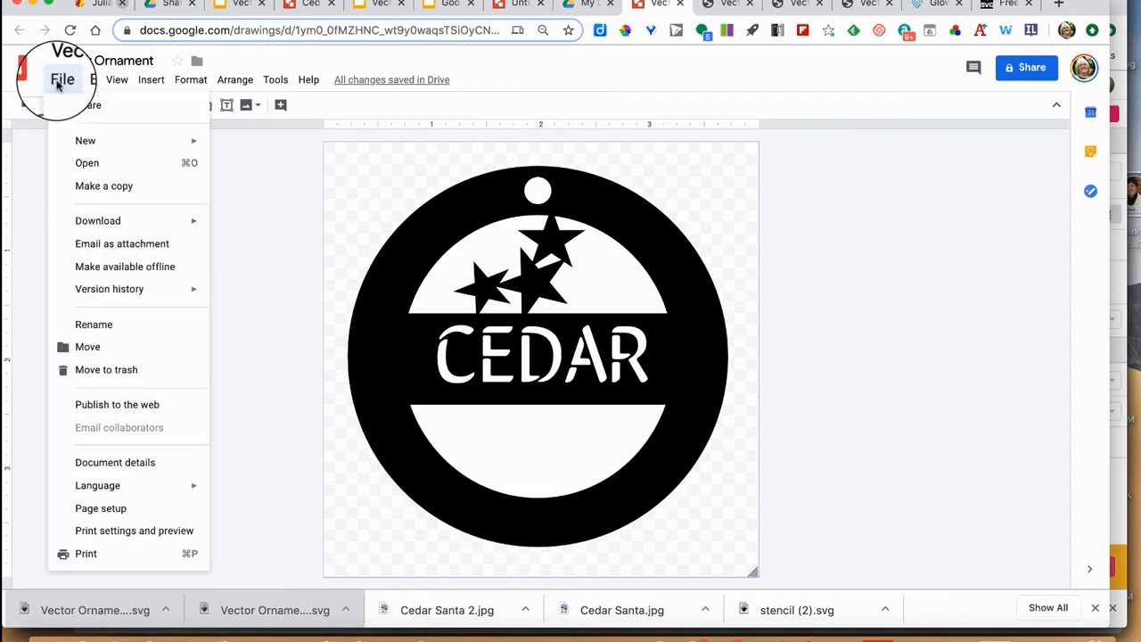
mouse_move(89, 223)
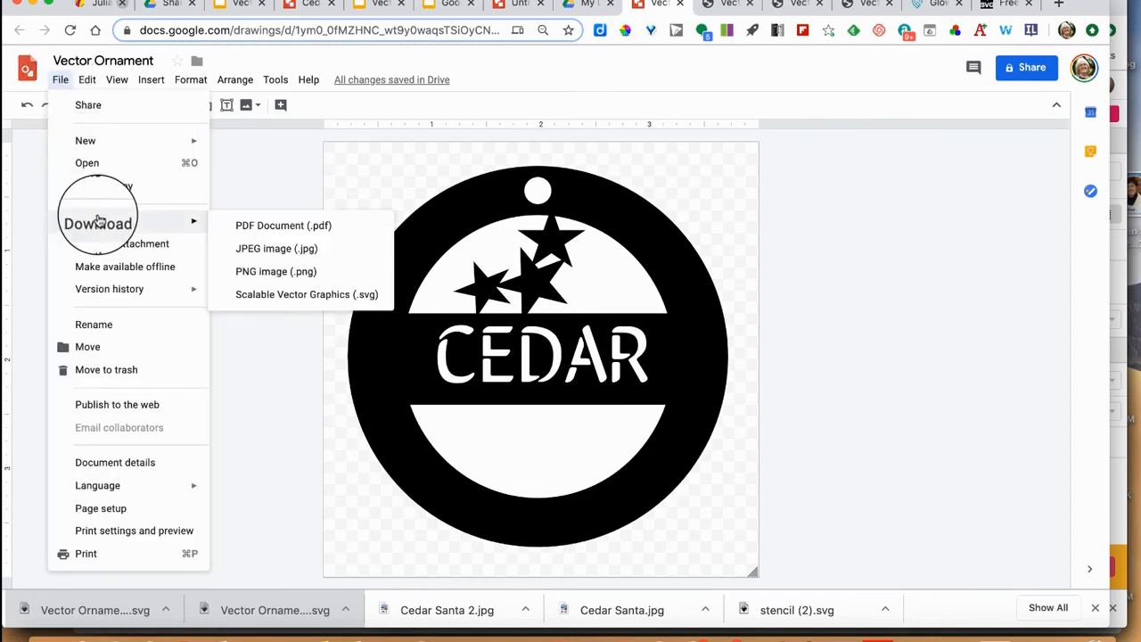
left_click(279, 278)
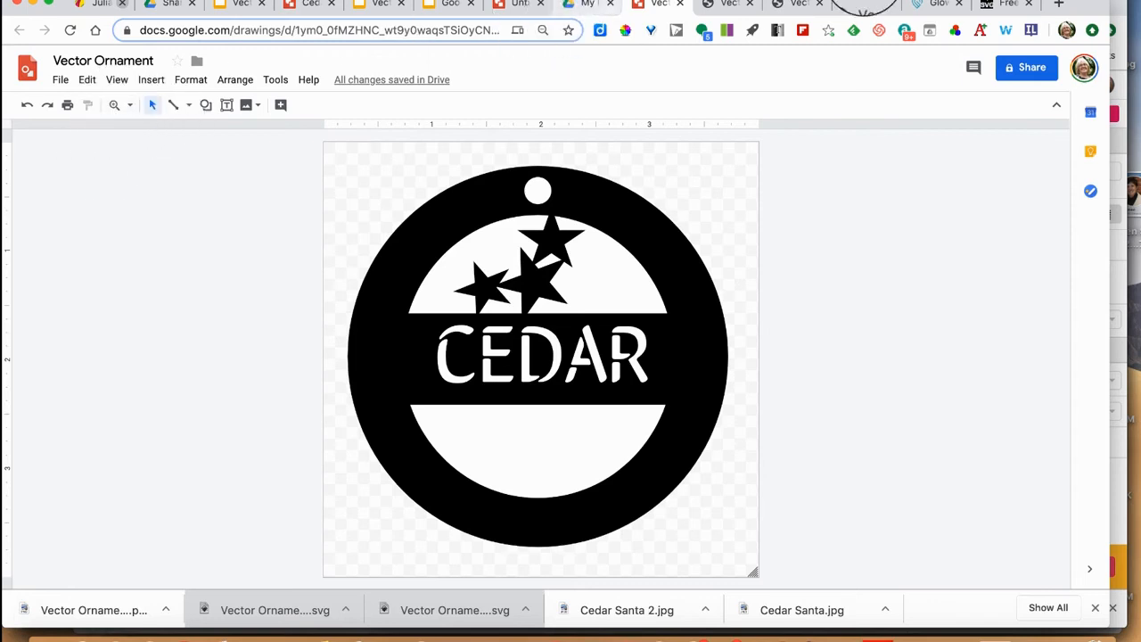
Step: Switch to the Picsvg converter at picsvg.com and look through its upload information and sample conversion
left_click(1004, 6)
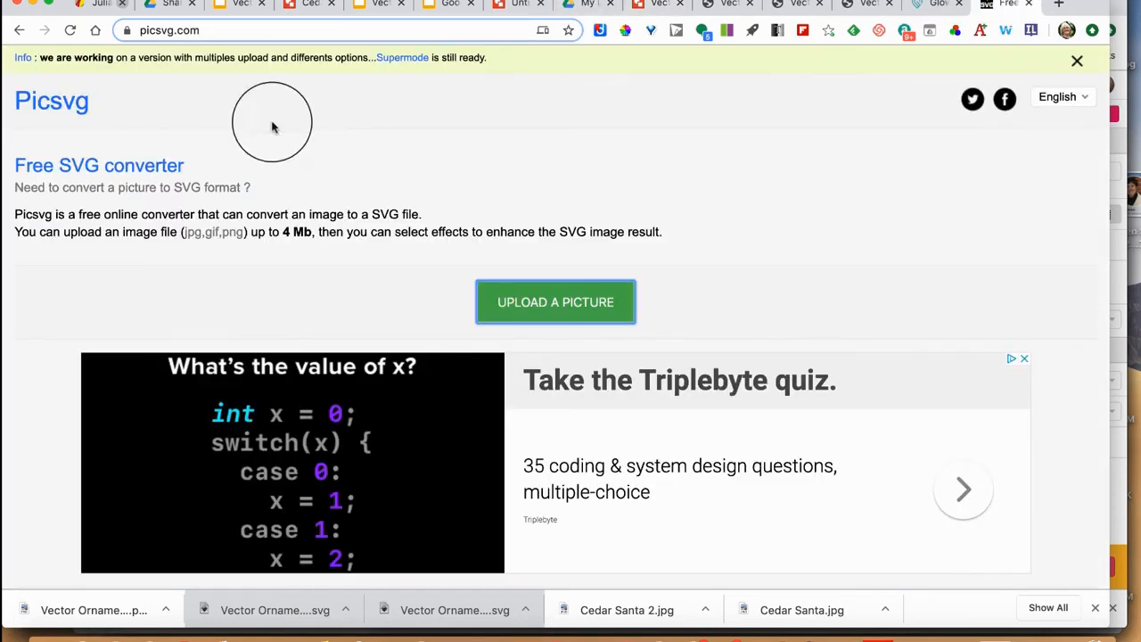
left_click(217, 31)
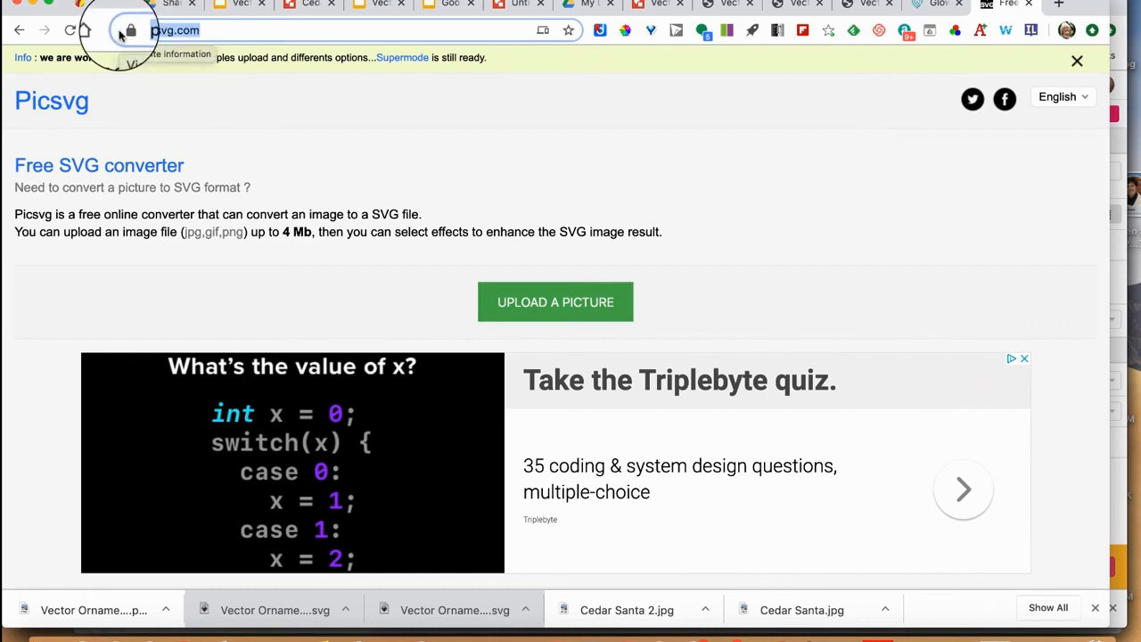
left_click(312, 144)
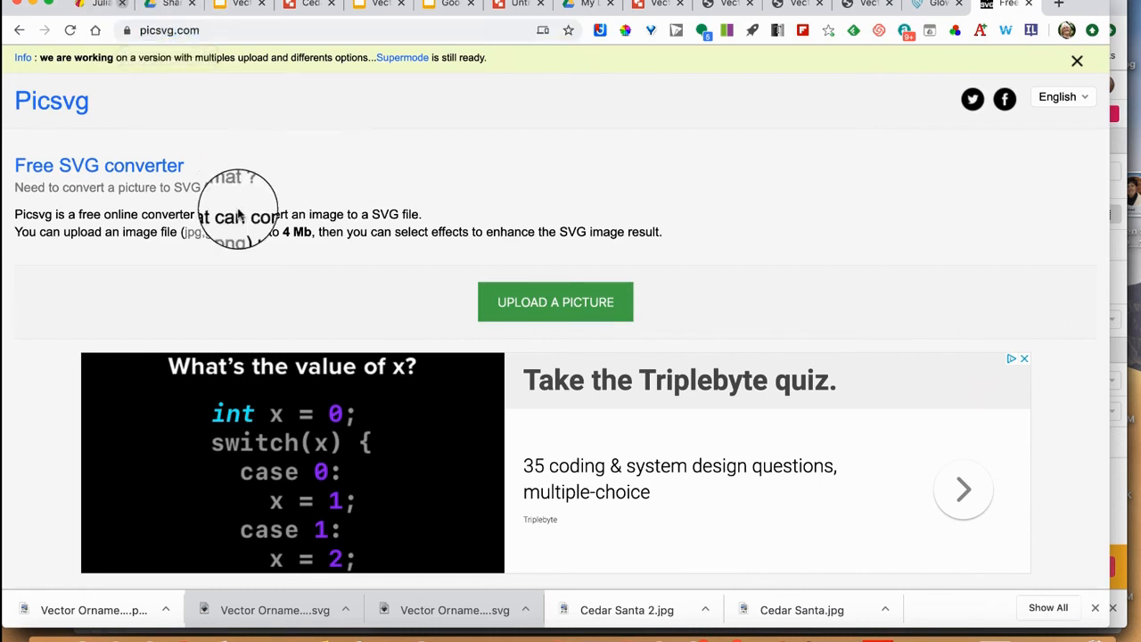
scroll(397, 446, "down", 5)
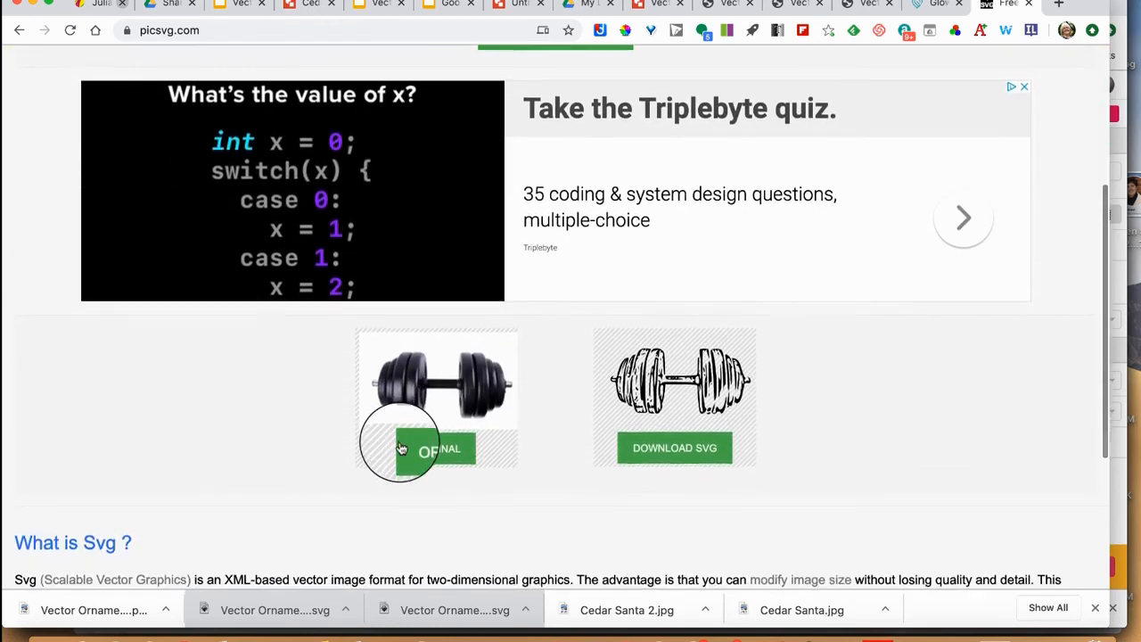
scroll(401, 448, "down", 3)
scroll(401, 448, "down", 3)
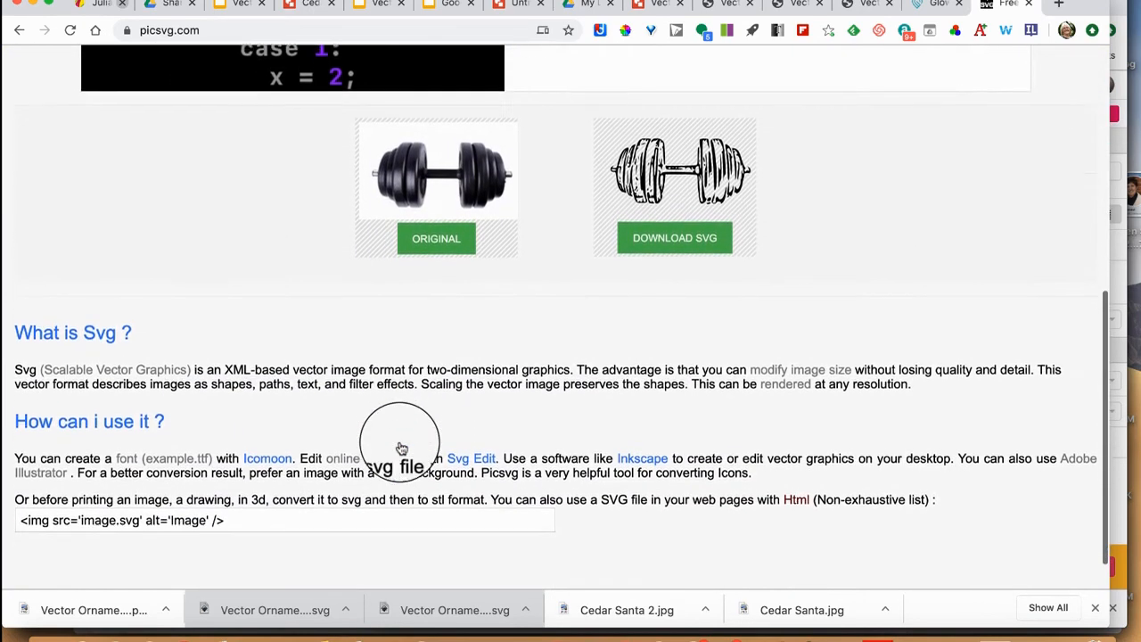
scroll(401, 449, "up", 10)
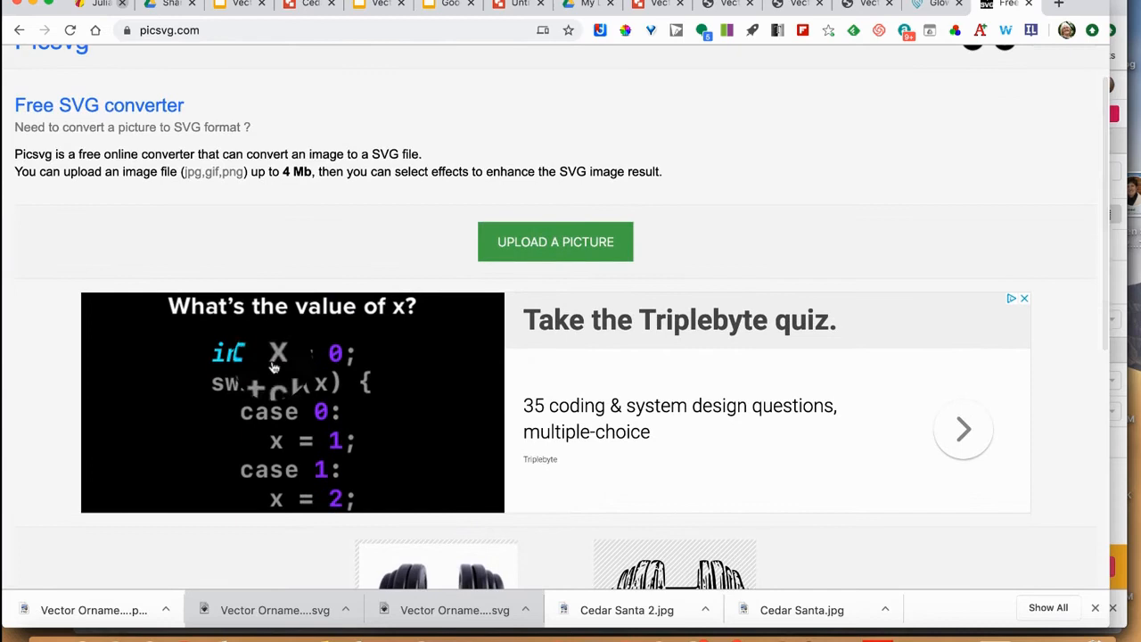
scroll(700, 385, "up", 2)
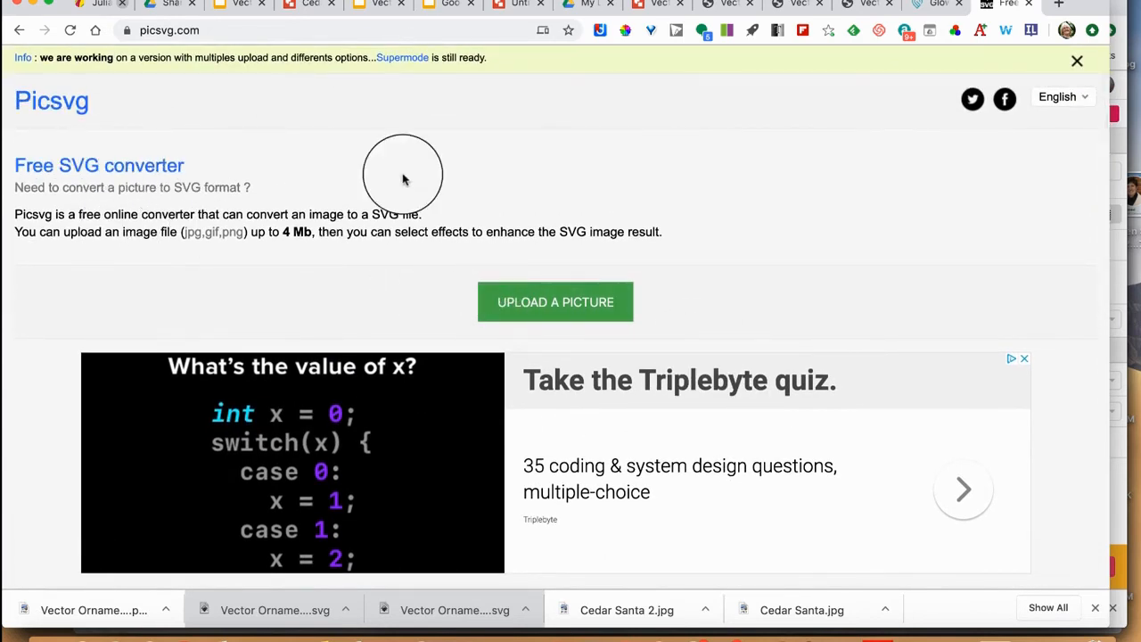
Step: Upload "Vector Ornament .png" from the Downloads folder to the converter, dismissing the reopened file chooser
left_click(544, 309)
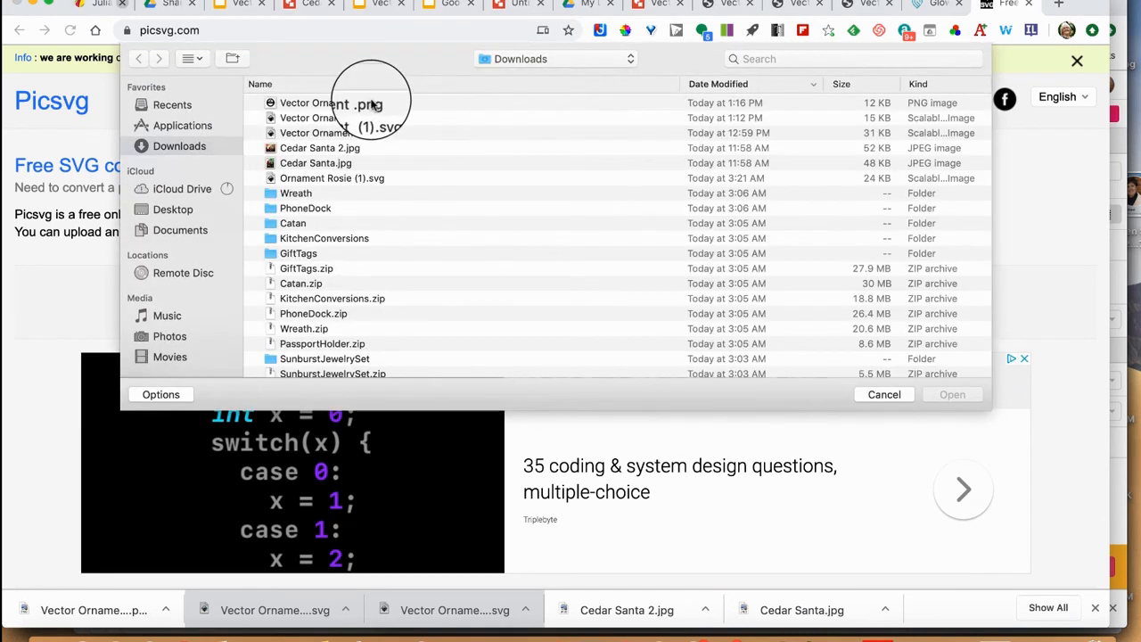
left_click(379, 105)
left_click(952, 401)
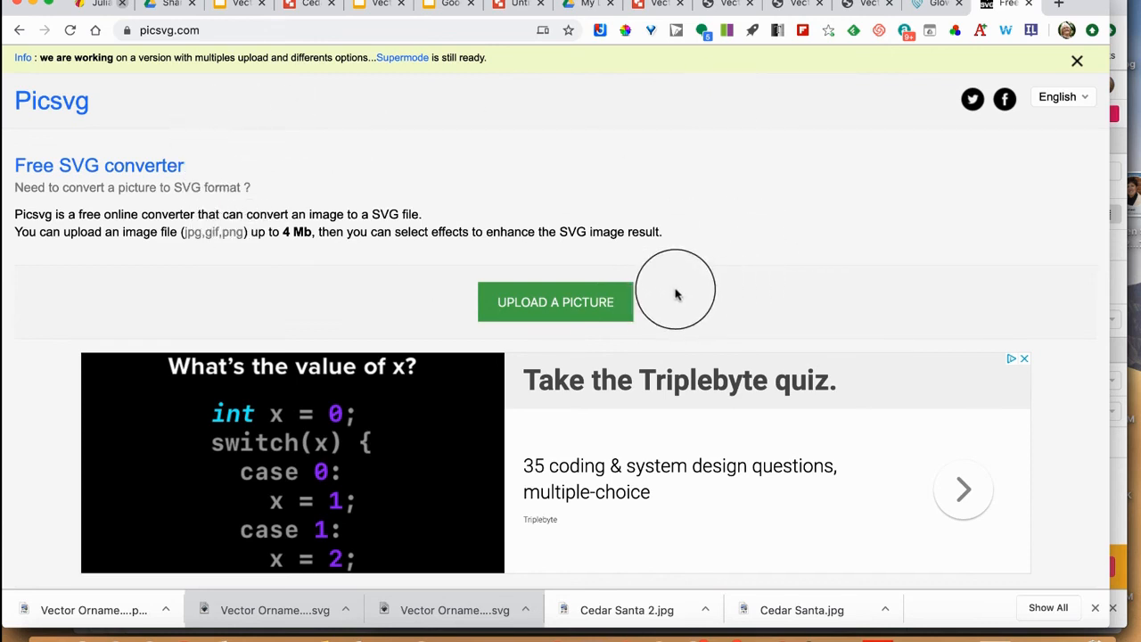
left_click(568, 305)
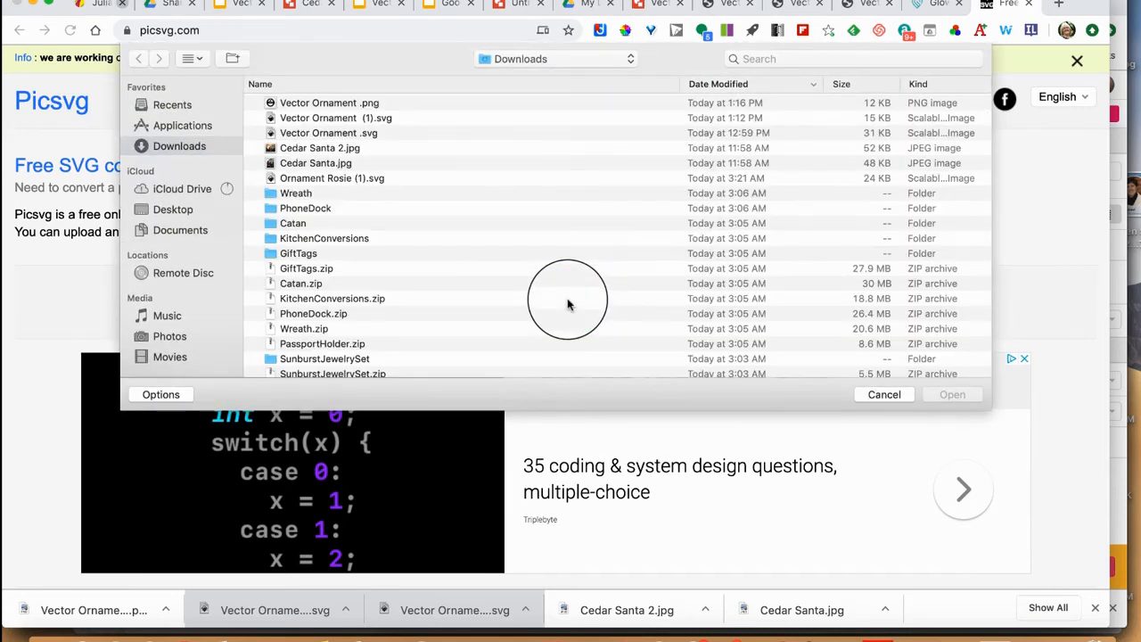
left_click(882, 394)
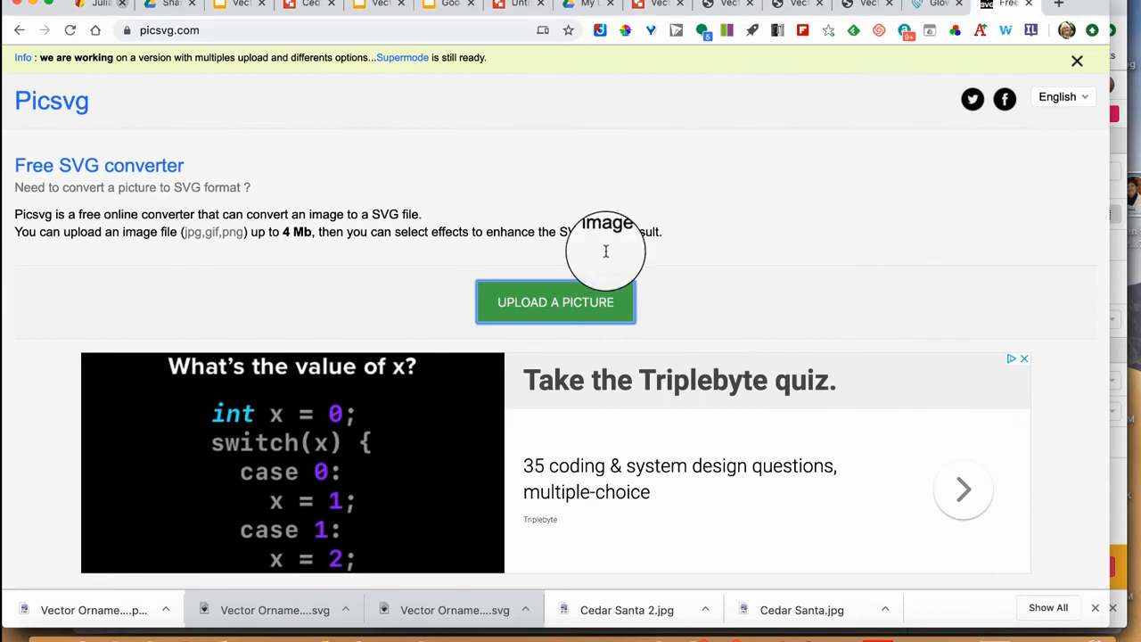
Step: Examine the ornament's conversion with the Invert #2 filter beside the original and in the enlarged SVG preview
scroll(585, 298, "down", 5)
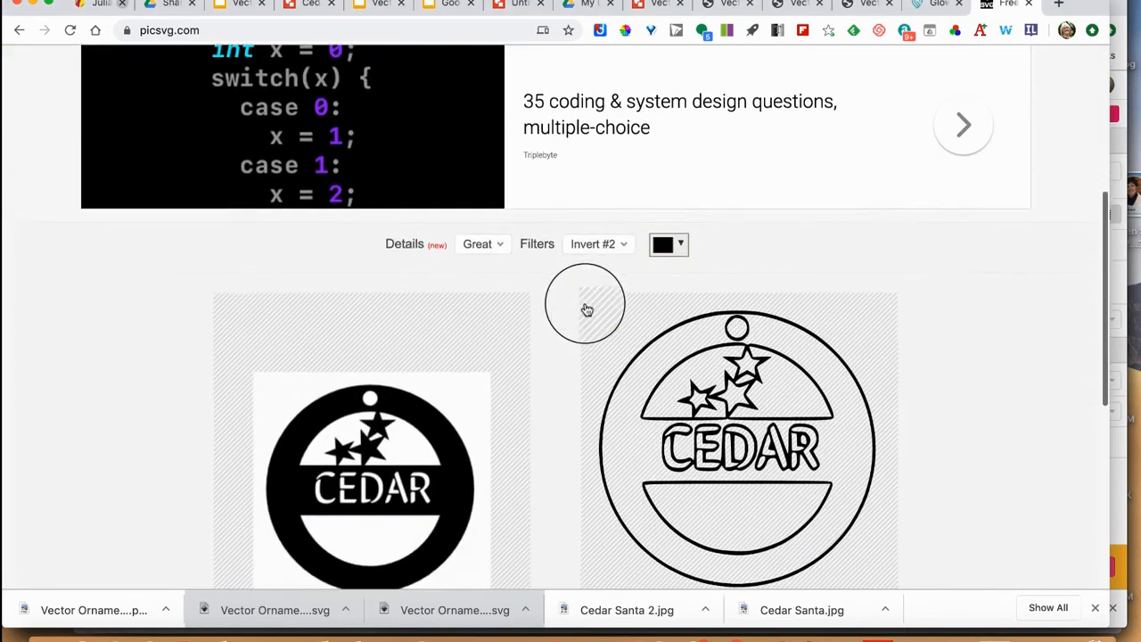
scroll(585, 306, "down", 3)
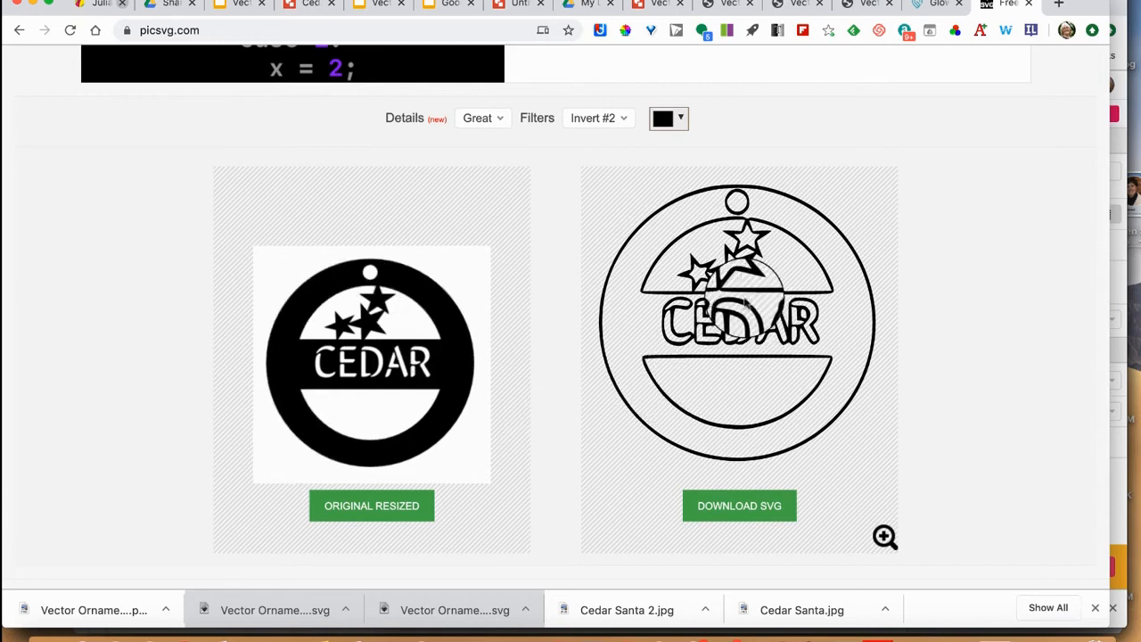
scroll(771, 433, "down", 3)
scroll(771, 433, "up", 4)
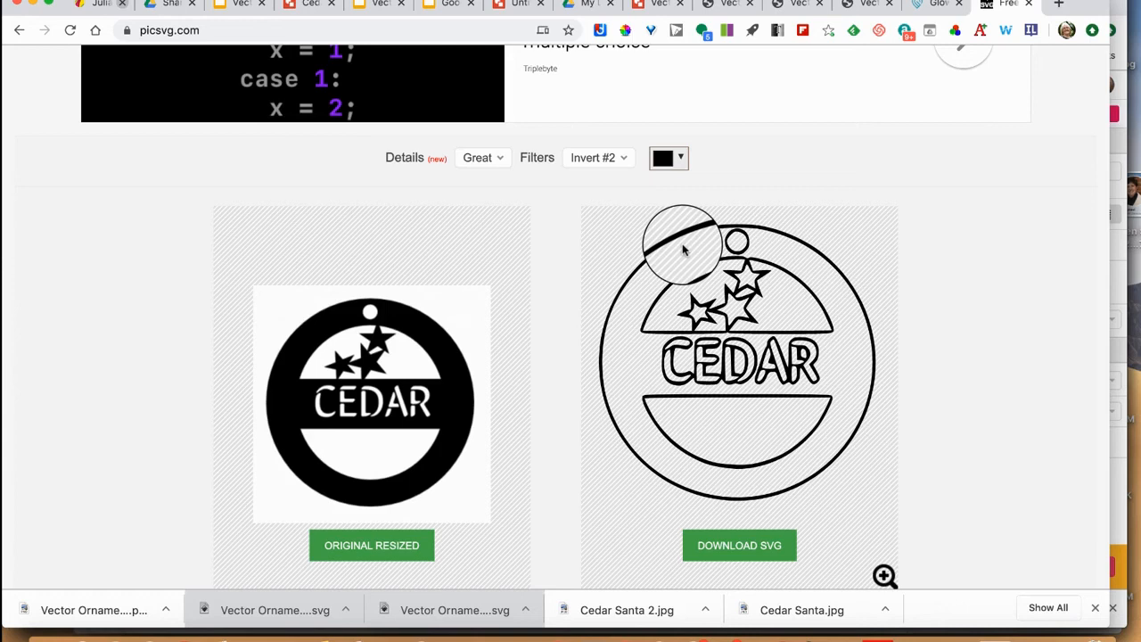
left_click(885, 575)
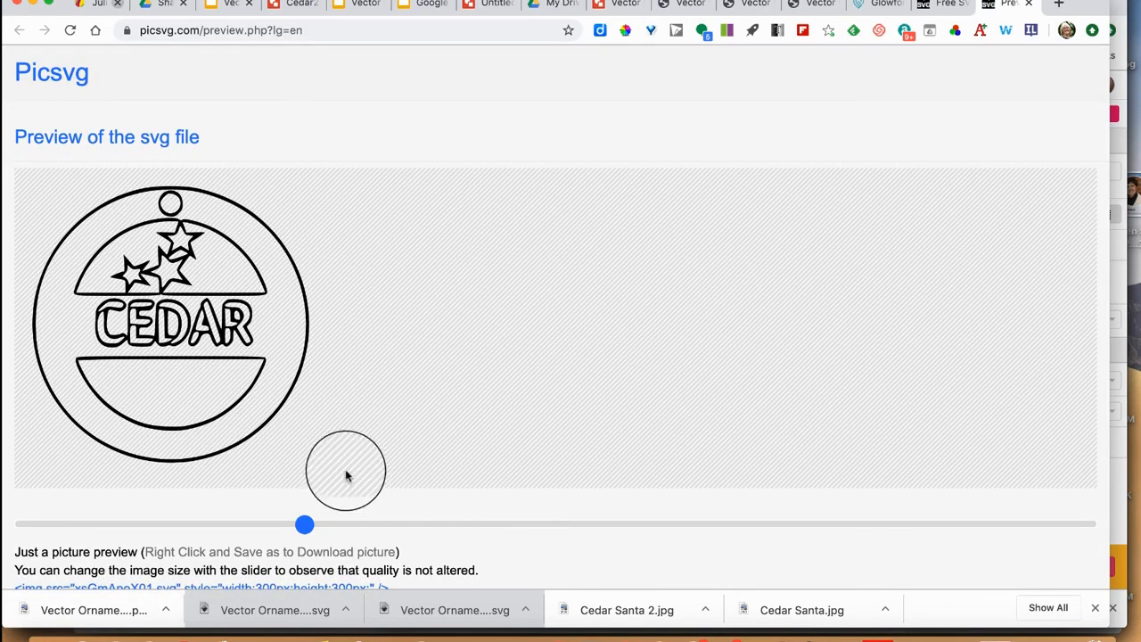
scroll(283, 383, "down", 1)
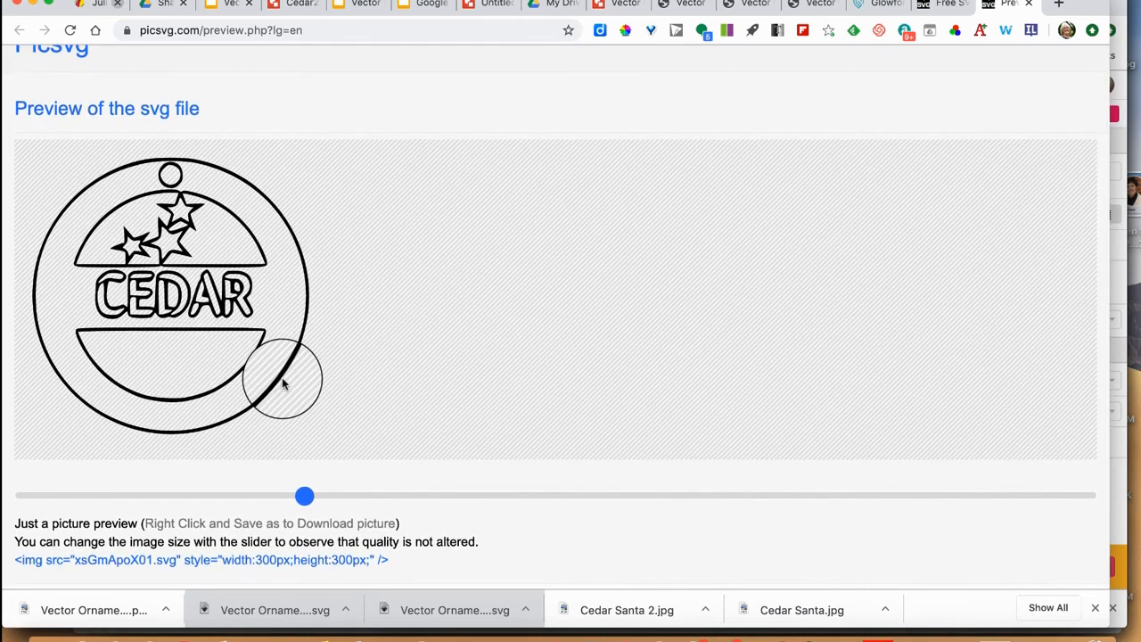
scroll(281, 377, "up", 2)
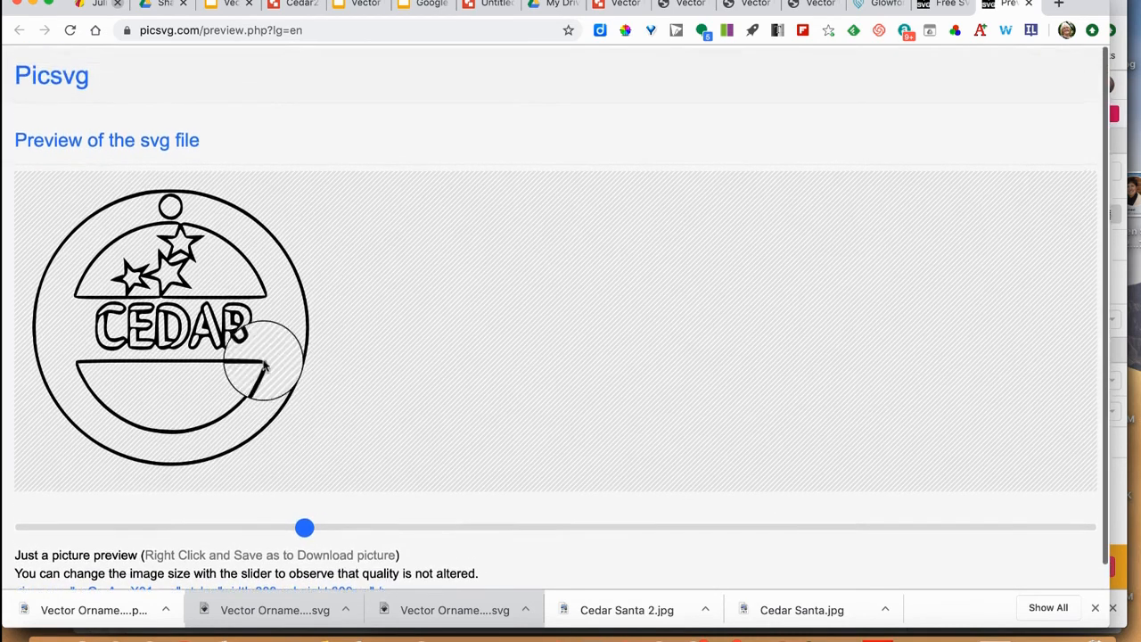
Step: Return to the converter page, set the conversion details to Strong, and compare the outlined ornament with the original
left_click(940, 7)
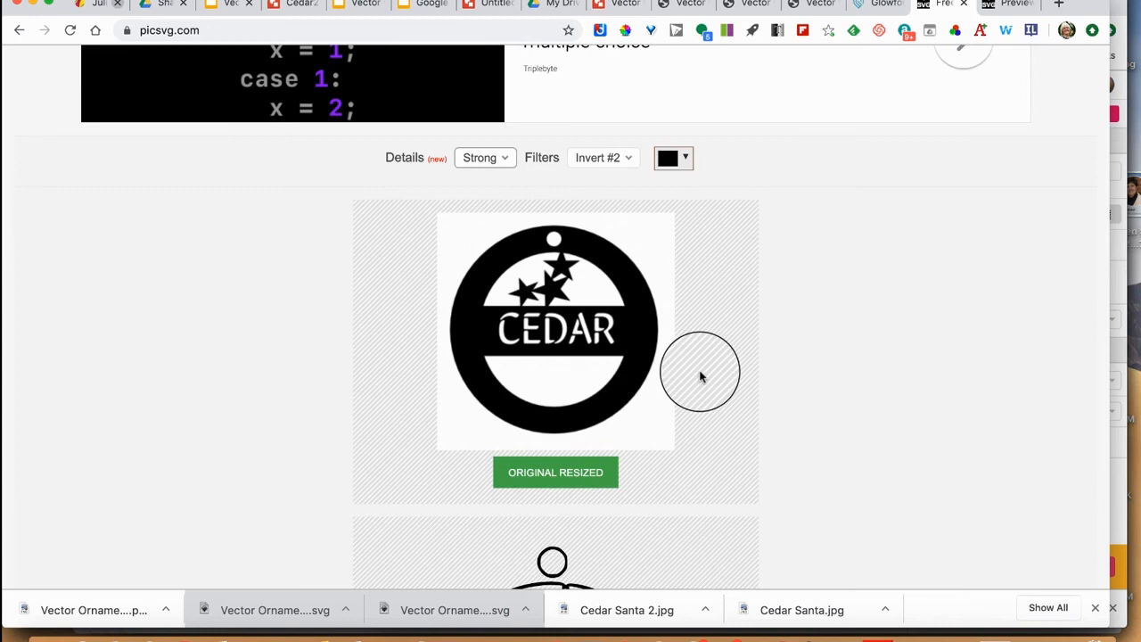
scroll(700, 375, "down", 3)
scroll(701, 375, "down", 1)
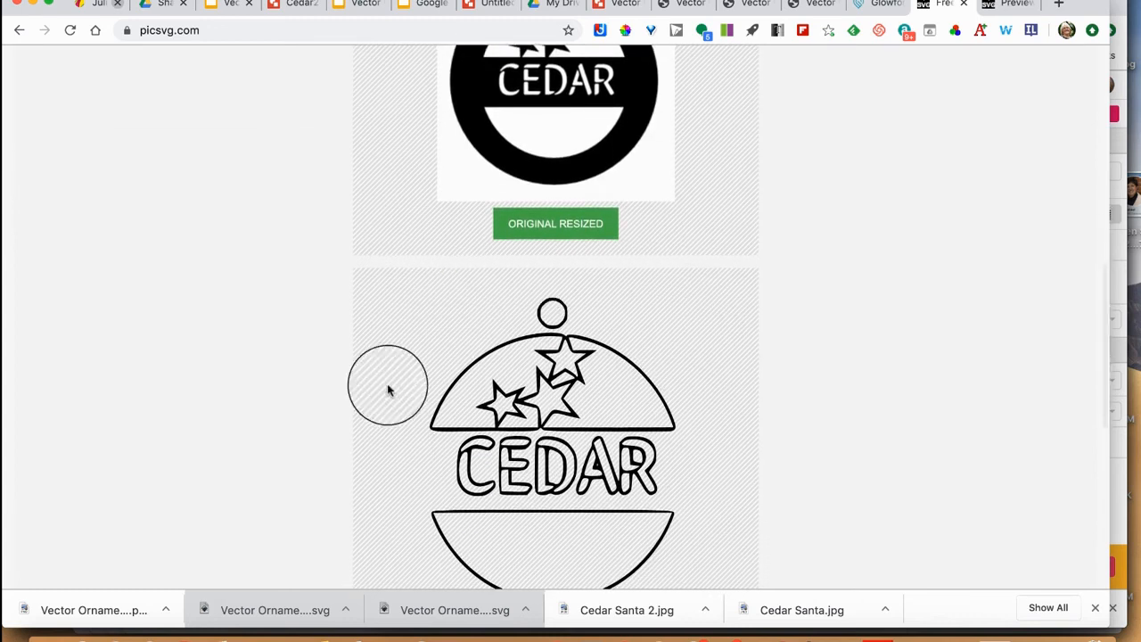
scroll(654, 305, "down", 2)
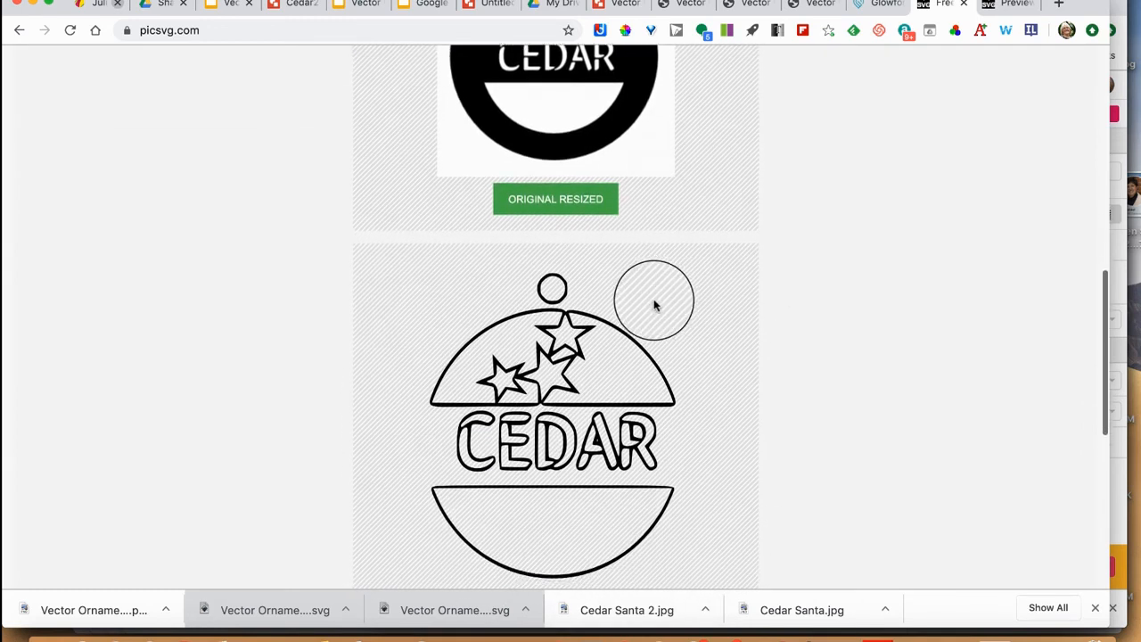
scroll(654, 305, "up", 5)
scroll(654, 306, "down", 4)
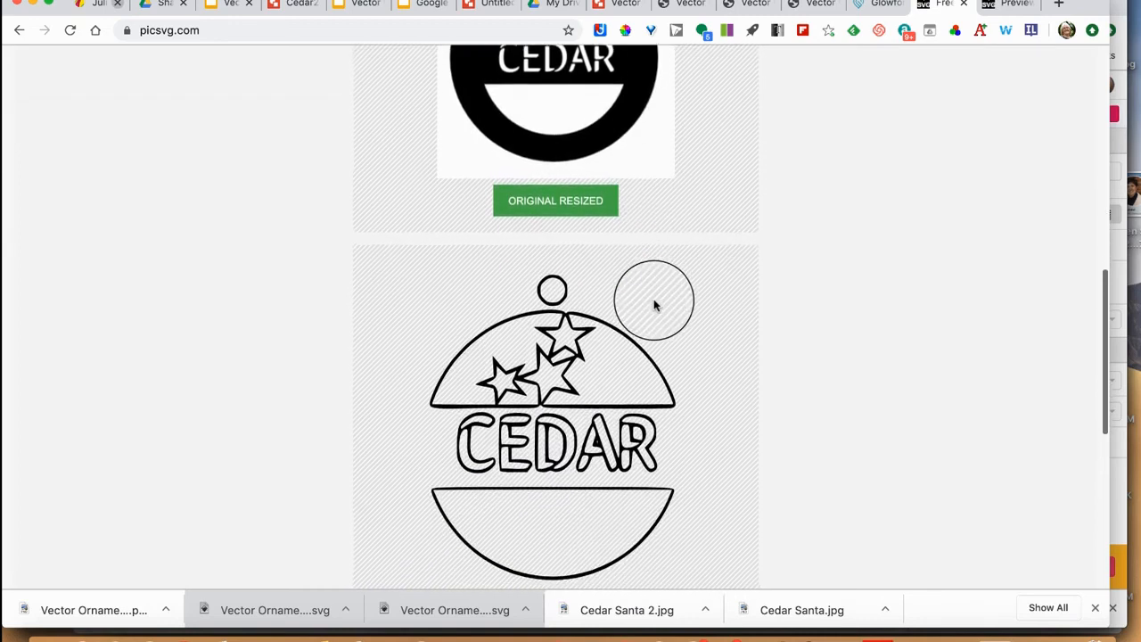
scroll(654, 303, "up", 8)
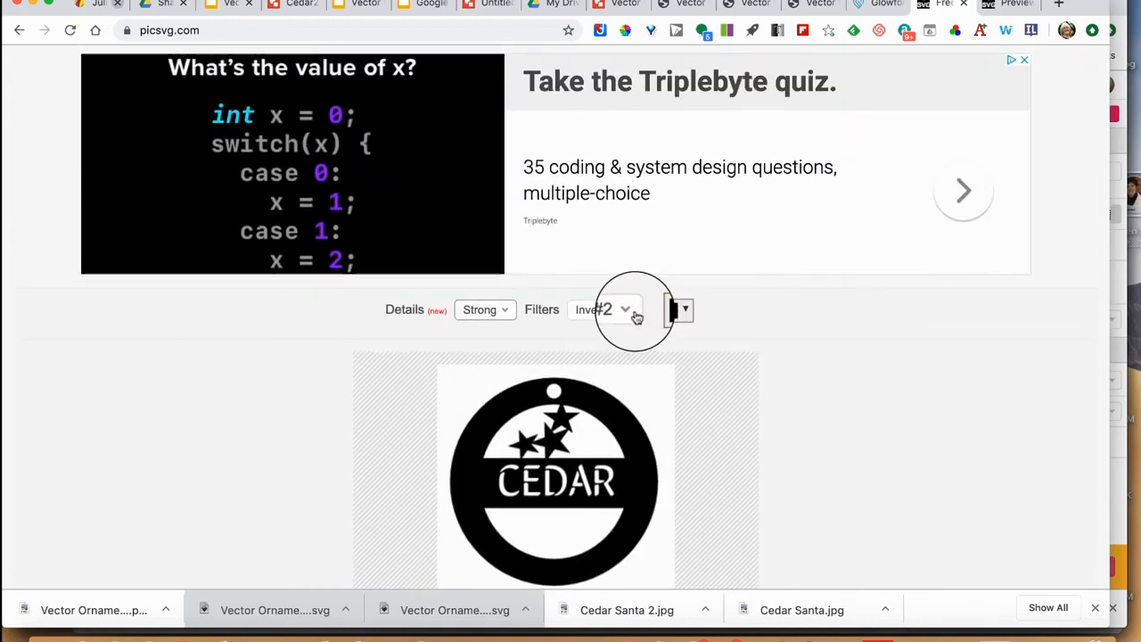
Step: Try the Ready #3 and Ready #2 filters on the ornament conversion and inspect each result
left_click(621, 311)
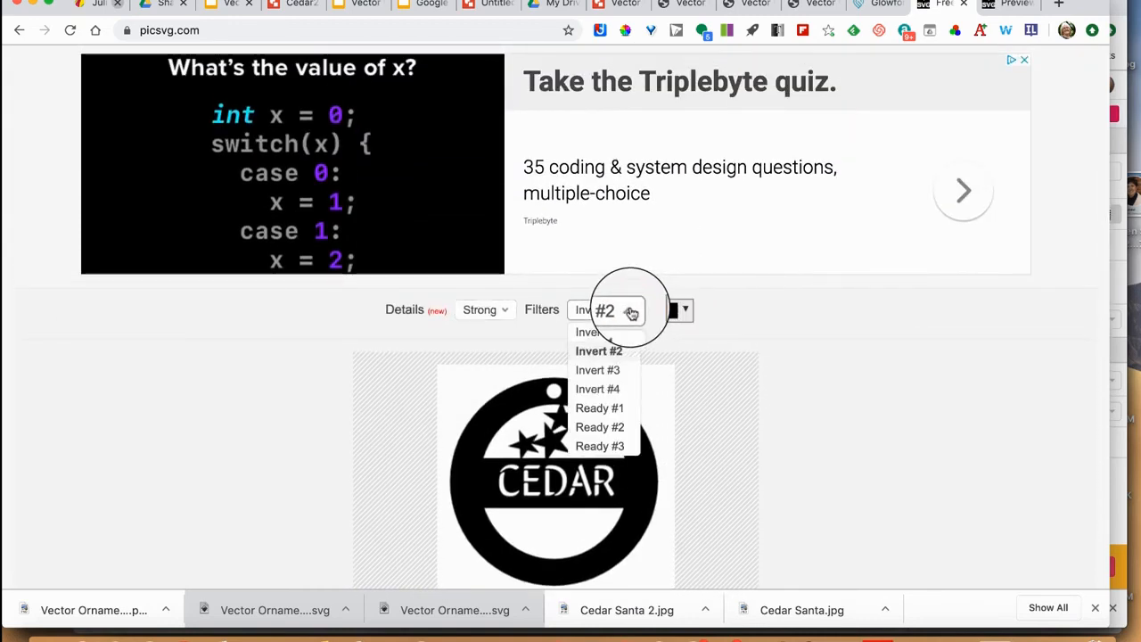
left_click(613, 448)
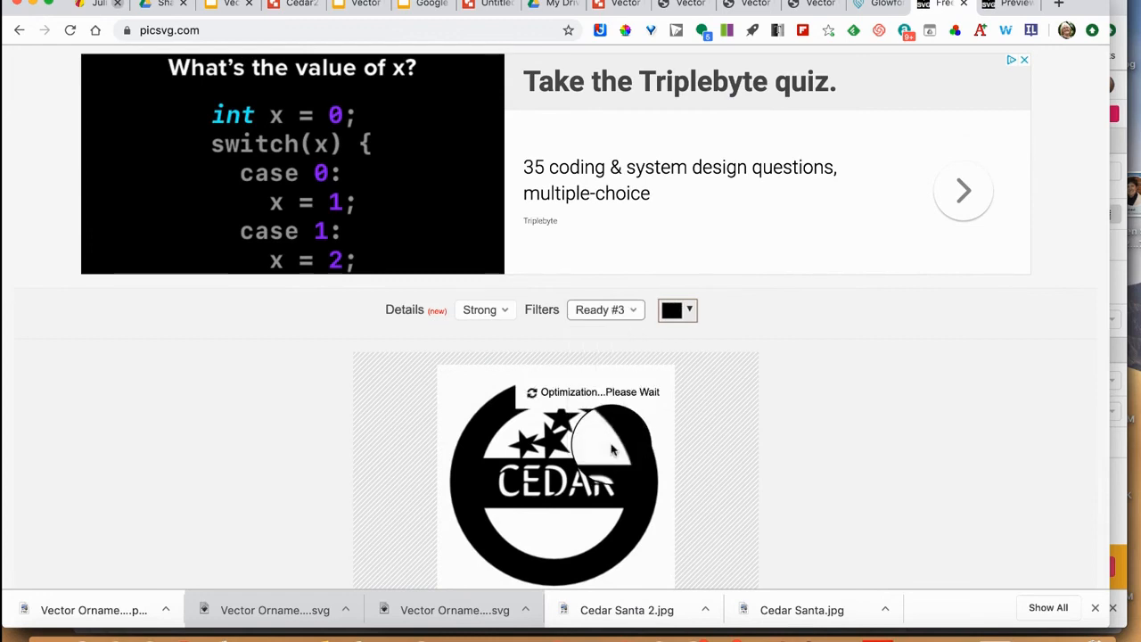
scroll(610, 450, "down", 3)
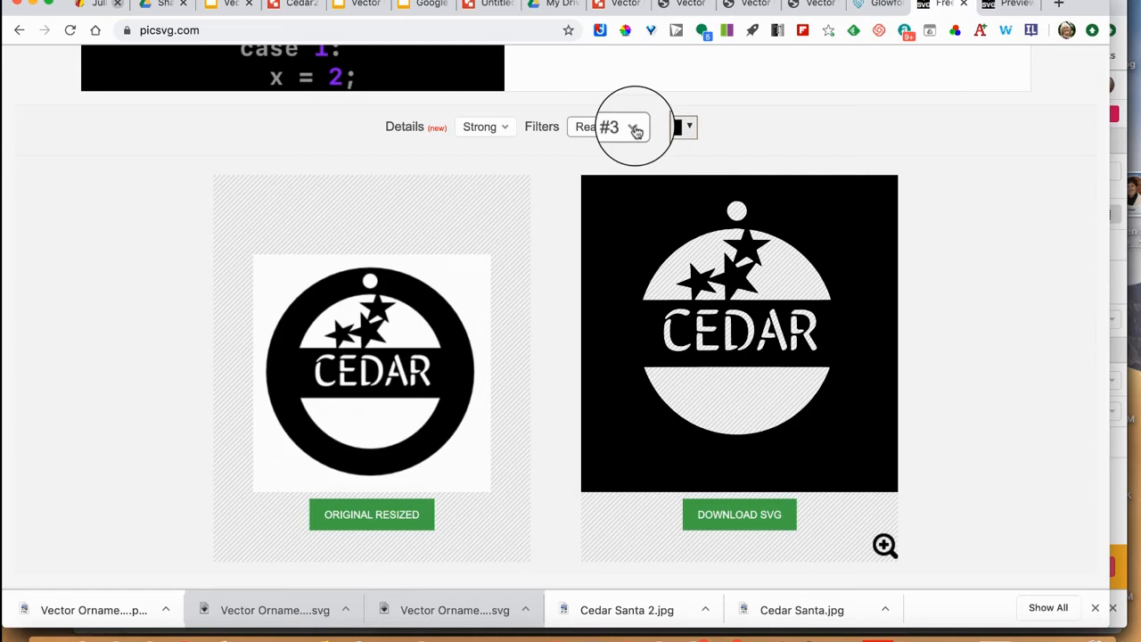
left_click(635, 131)
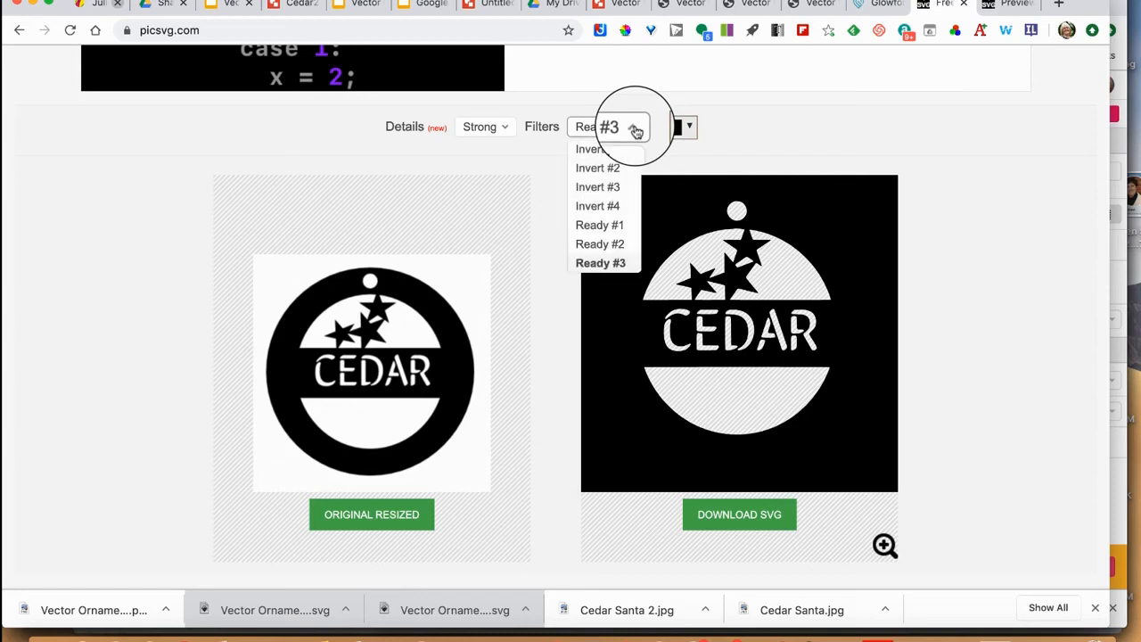
left_click(613, 245)
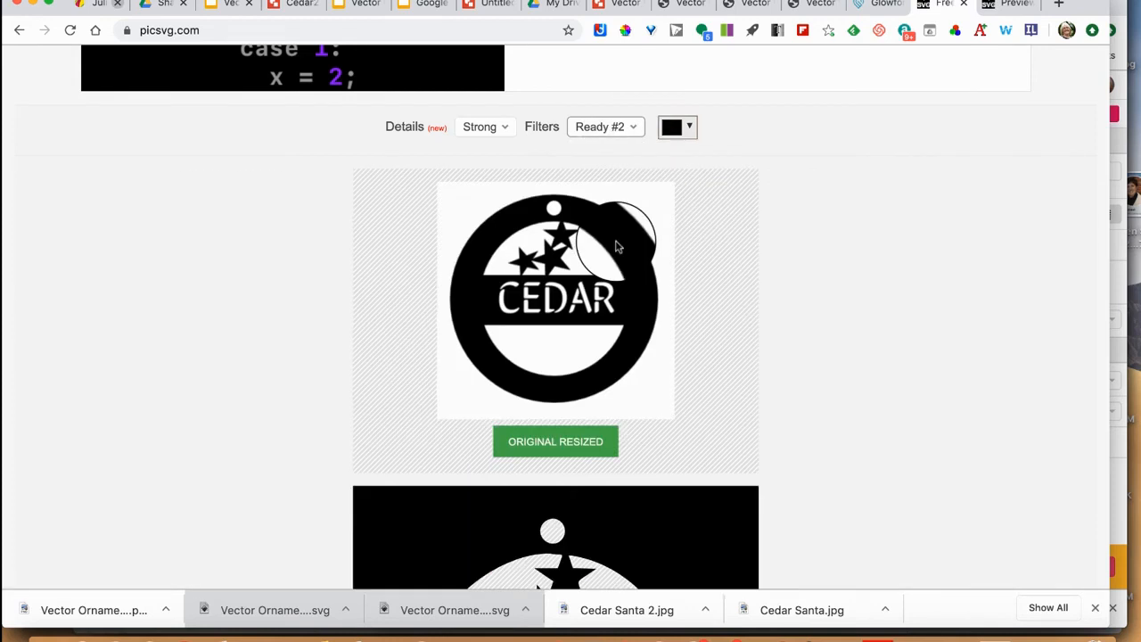
scroll(615, 242, "down", 5)
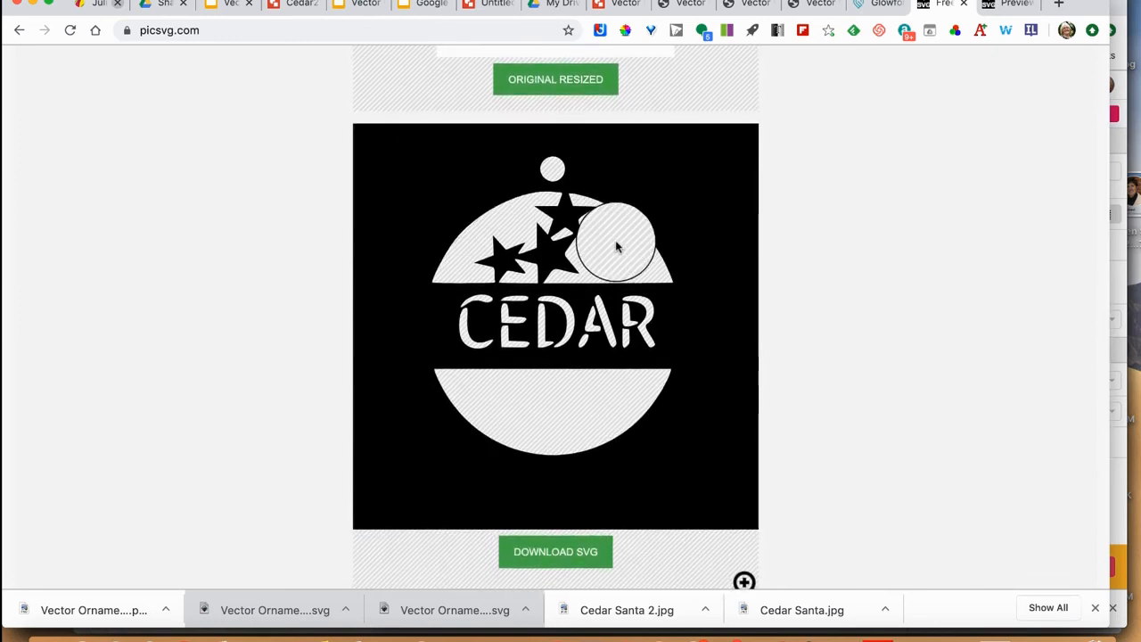
Step: Try the Ready #1 filter on the ornament and inspect the converted image below the original
scroll(616, 246, "up", 4)
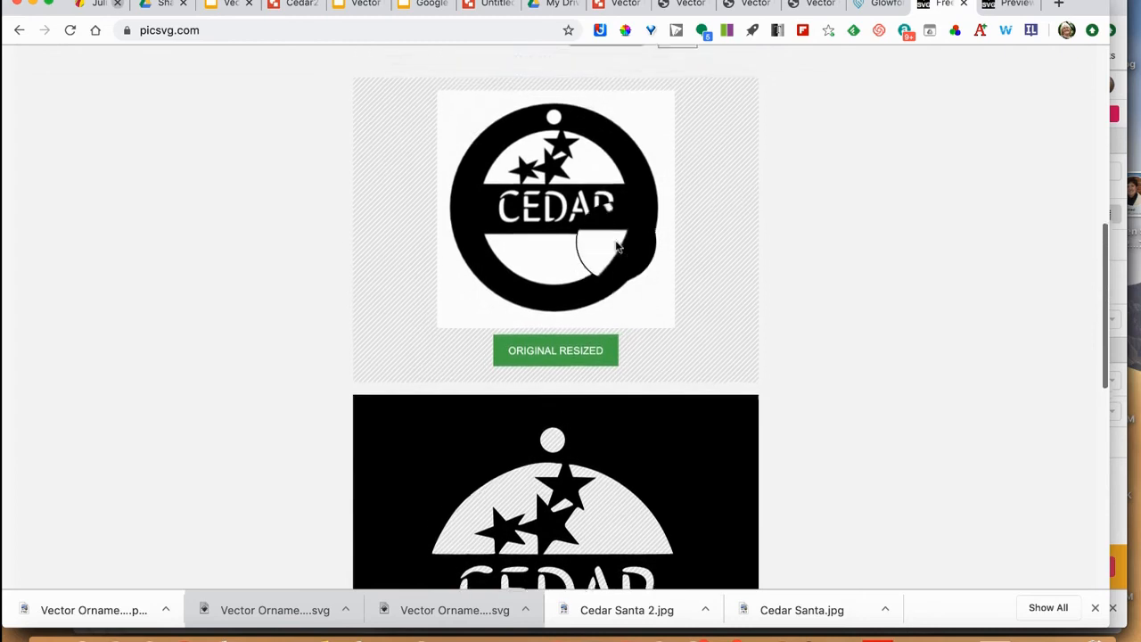
scroll(617, 248, "up", 3)
left_click(632, 219)
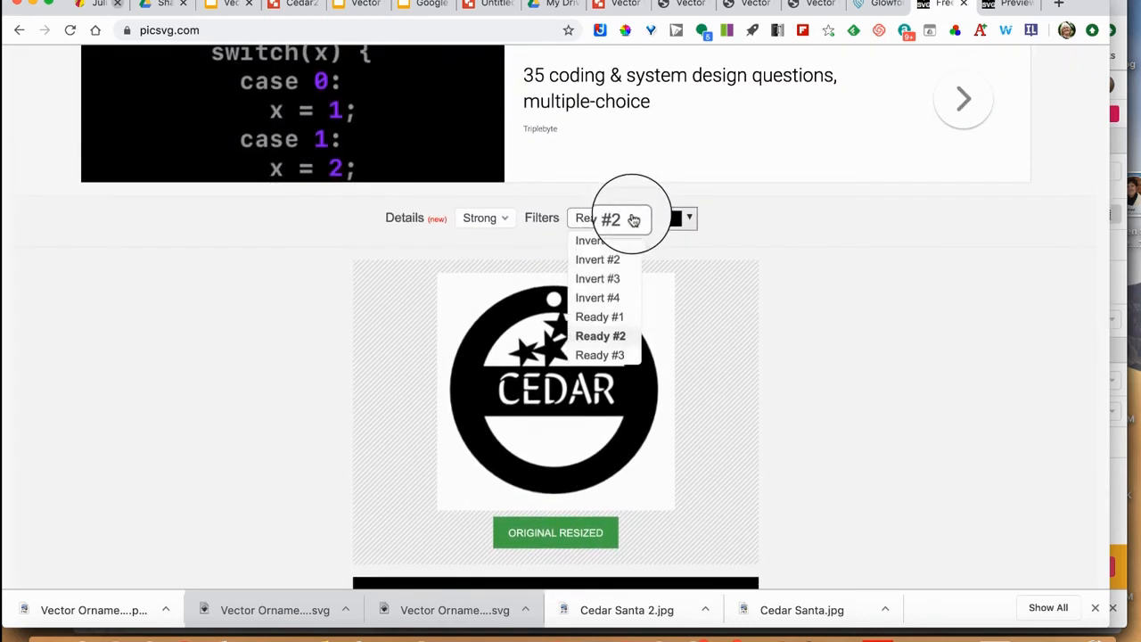
left_click(619, 319)
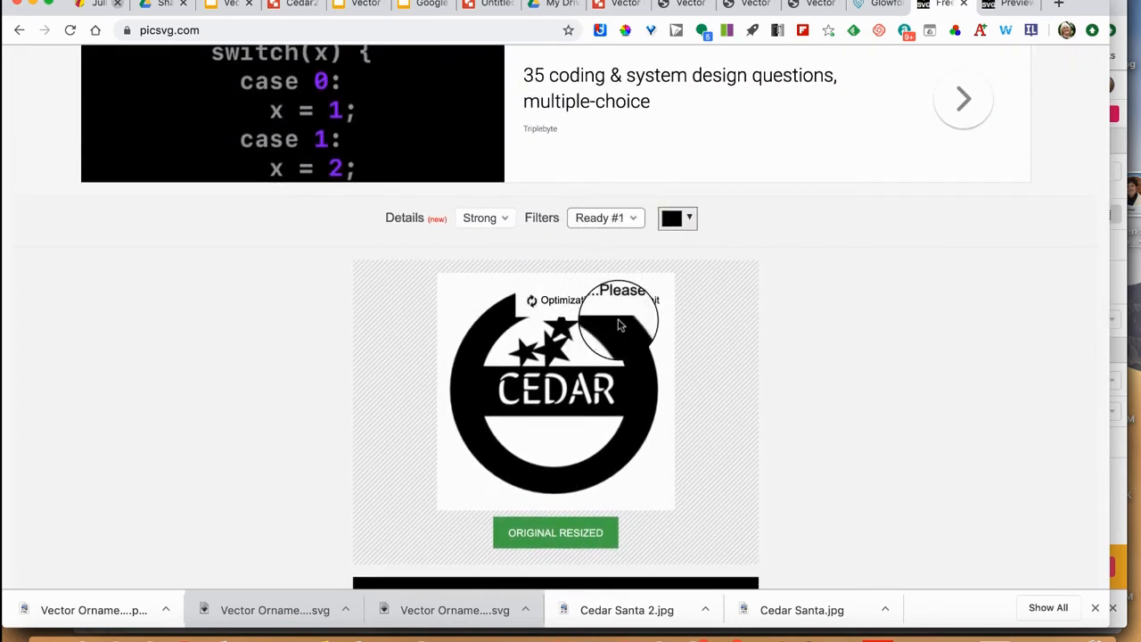
scroll(620, 325, "down", 3)
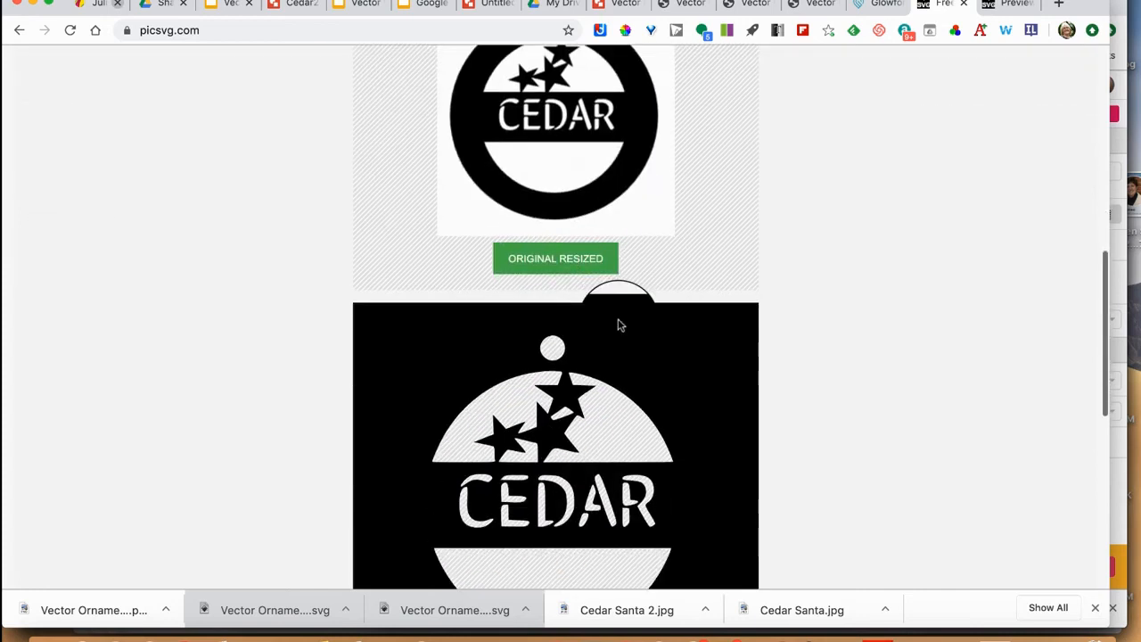
scroll(620, 325, "down", 2)
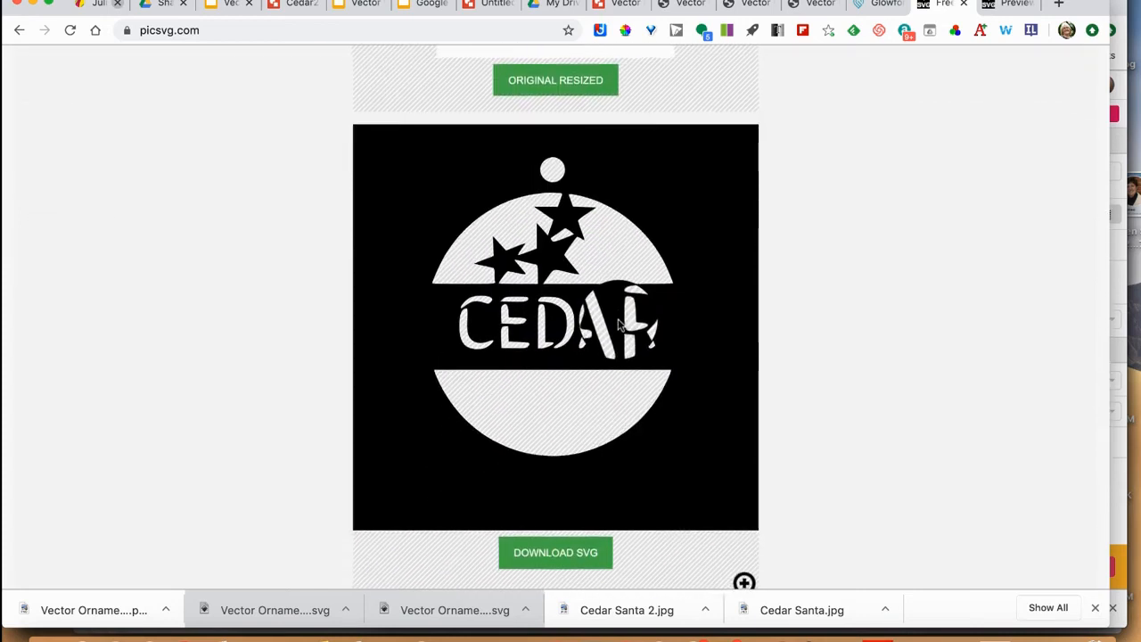
Step: Try the Invert #4 filter on the ornament and inspect the converted image
scroll(621, 325, "up", 5)
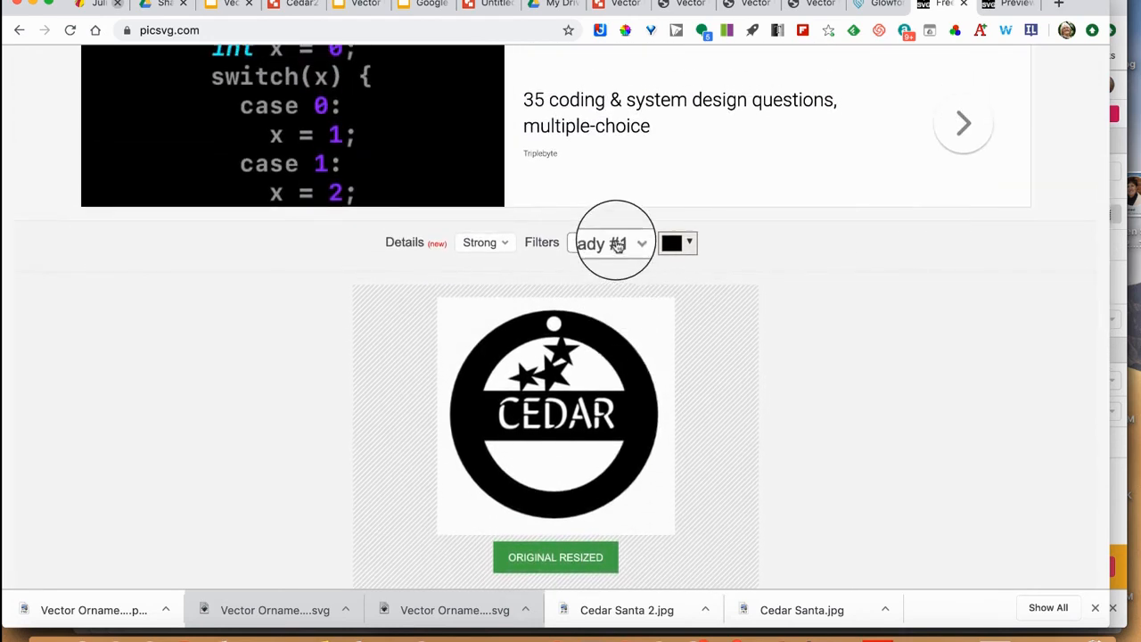
left_click(613, 244)
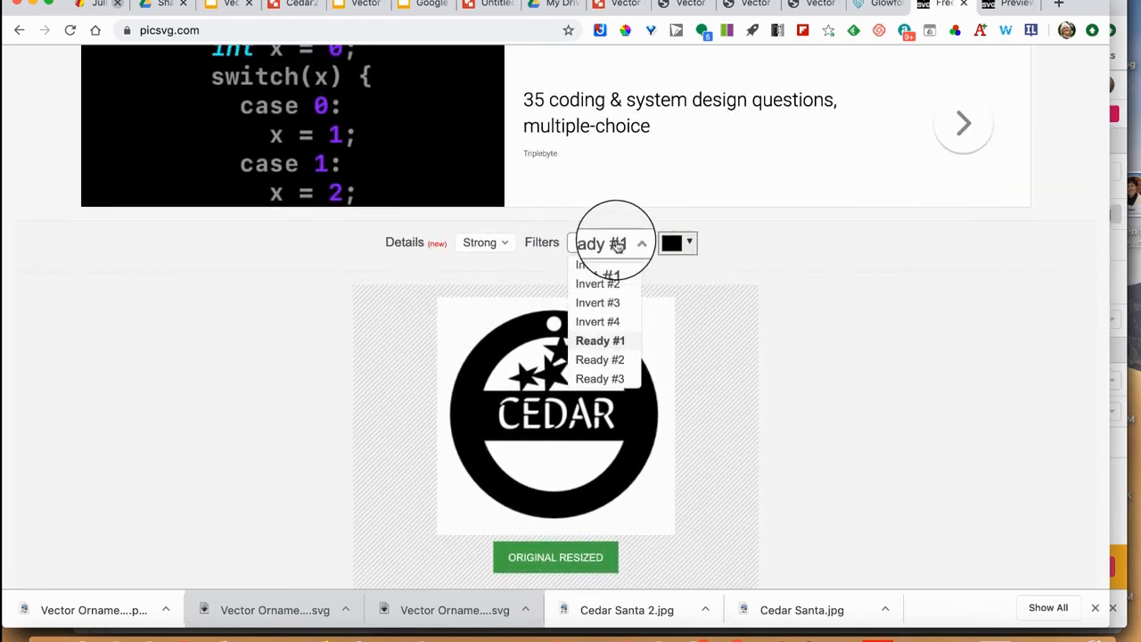
left_click(613, 321)
scroll(613, 324, "down", 3)
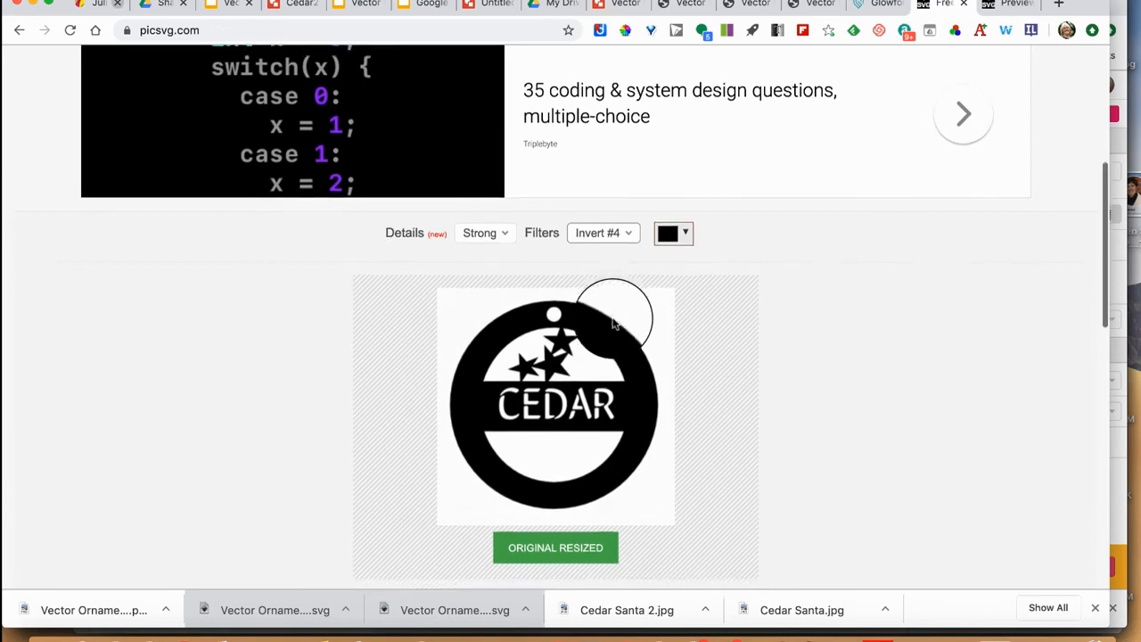
scroll(613, 325, "down", 2)
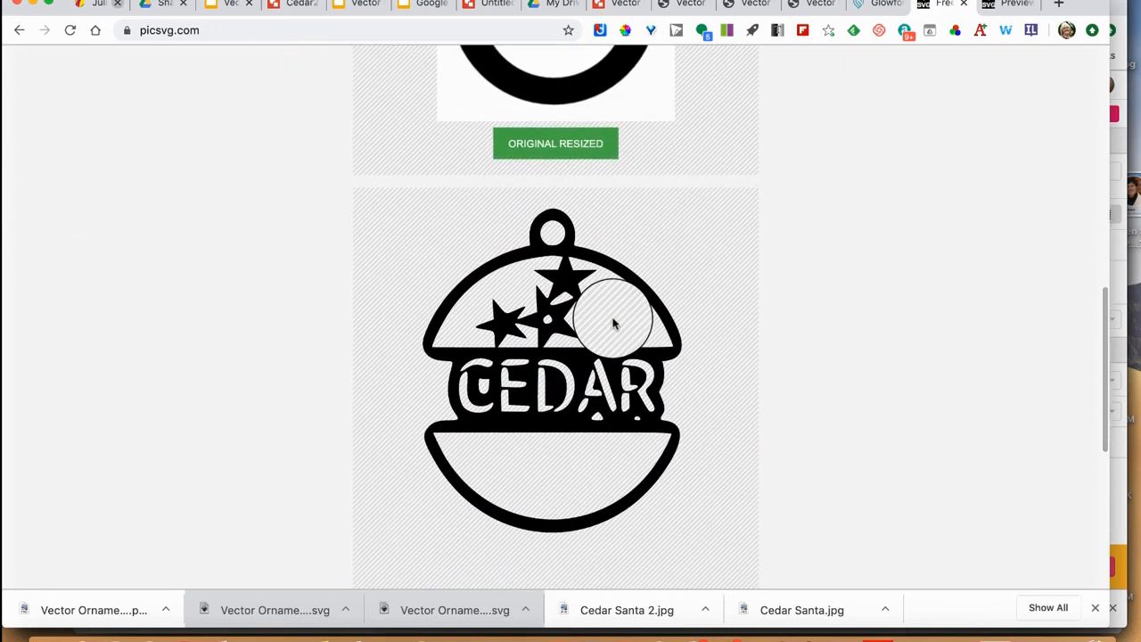
Step: Try the Invert #3 and Invert #2 filters and compare their outlines with the original ornament
scroll(613, 324, "up", 5)
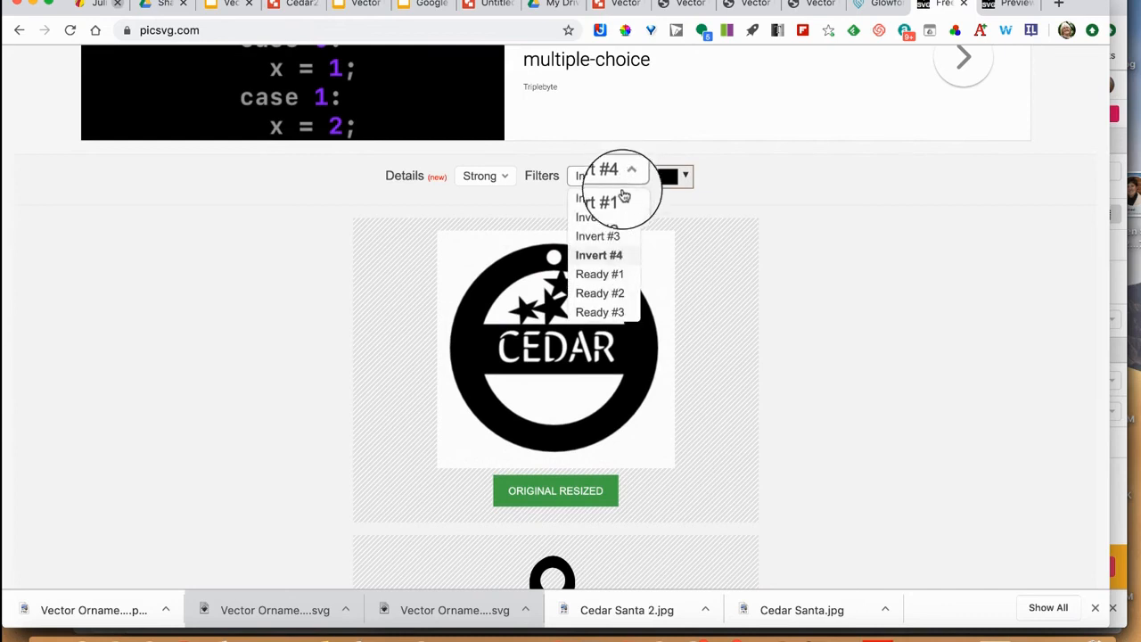
left_click(612, 235)
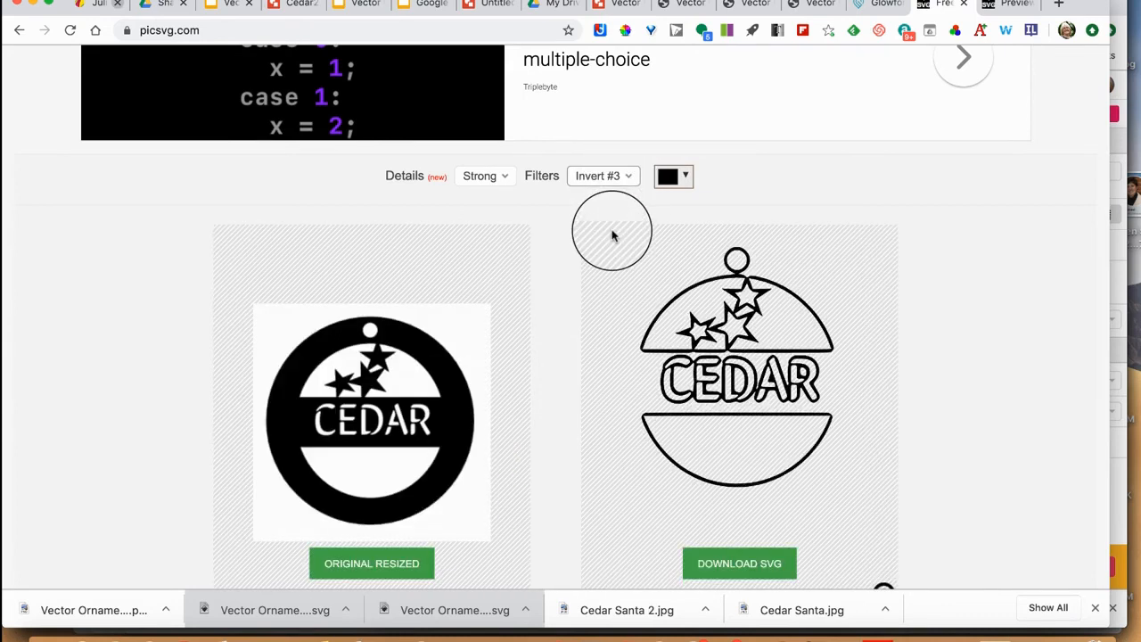
left_click(602, 178)
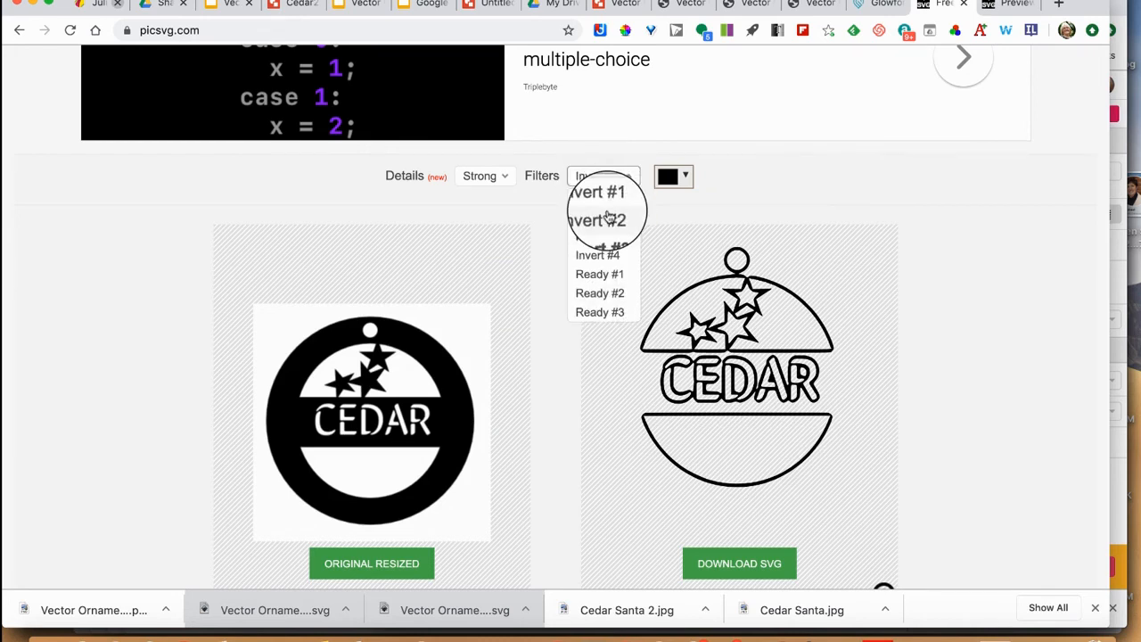
left_click(608, 218)
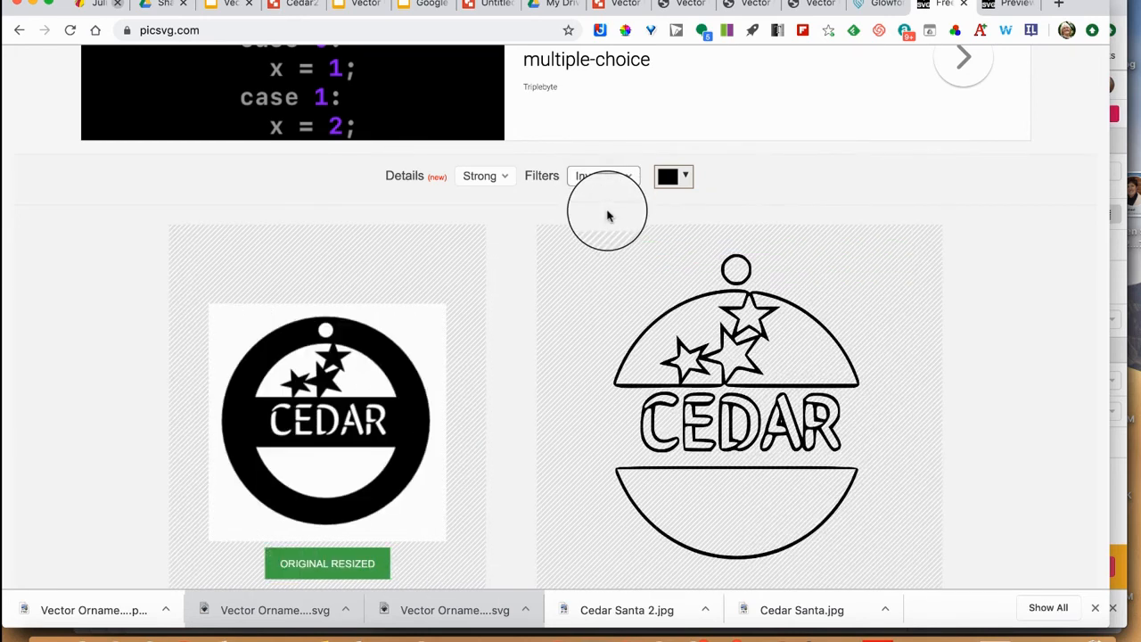
scroll(686, 331, "down", 3)
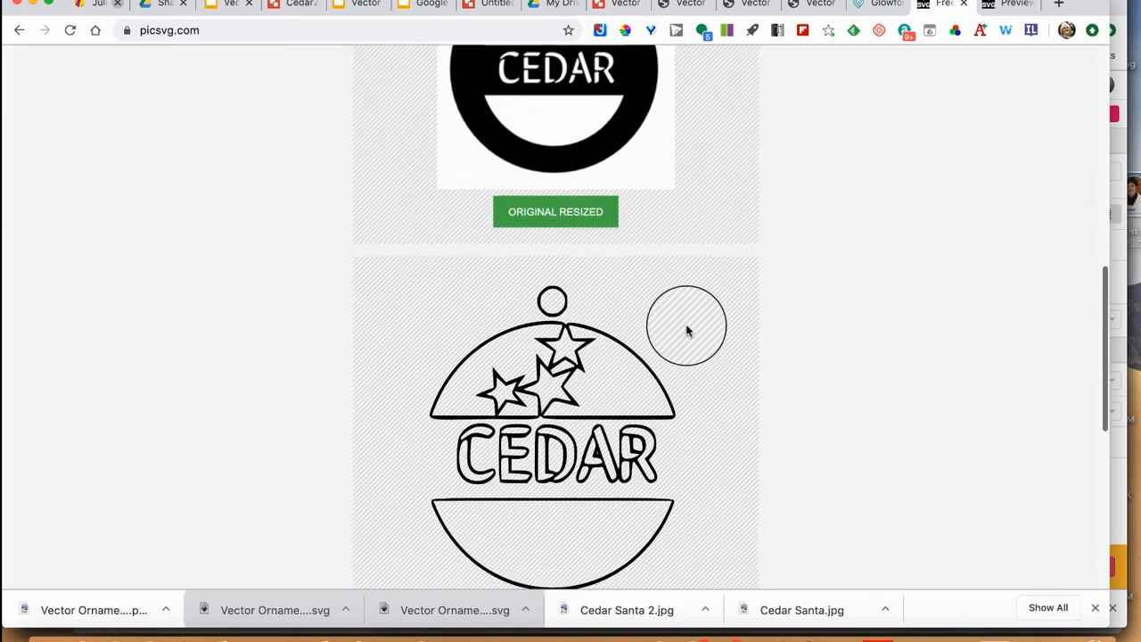
Step: Try the Invert #1 filter on the ornament and inspect the outlined conversion
scroll(684, 326, "up", 4)
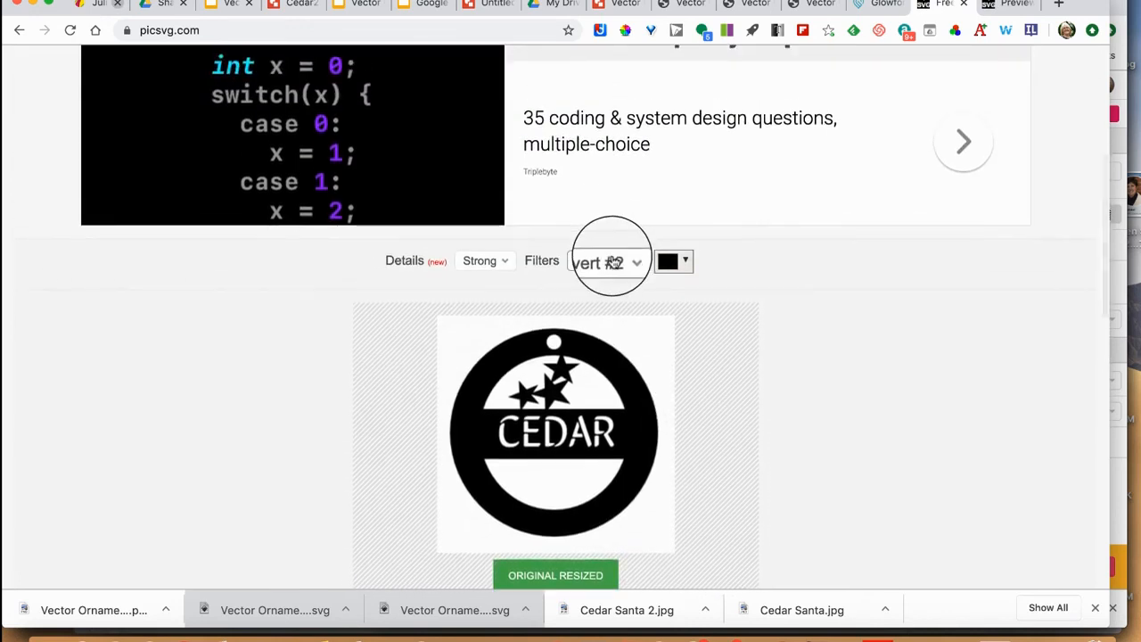
left_click(613, 262)
left_click(609, 285)
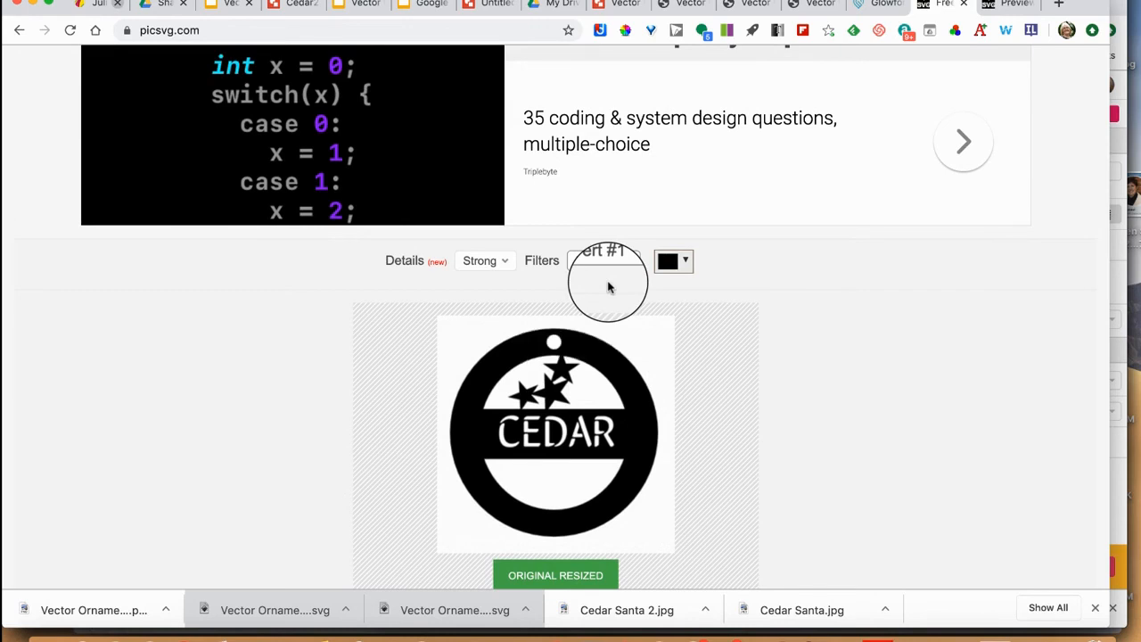
scroll(608, 286, "down", 3)
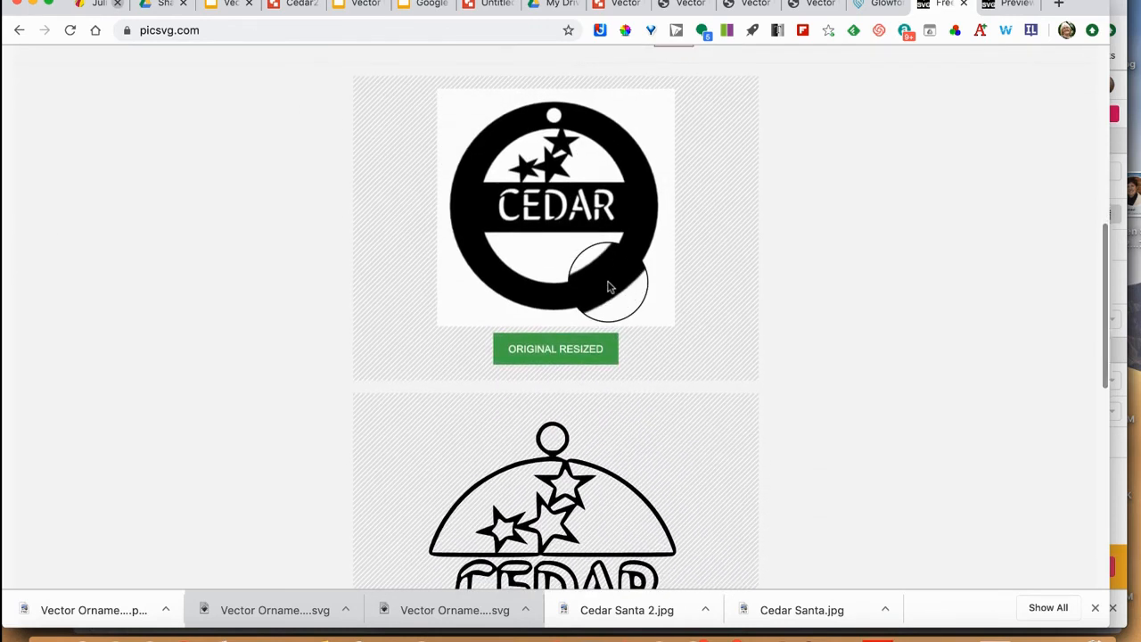
scroll(607, 286, "down", 2)
Step: Set the conversion details to Great and compare the converted ornament with the original
scroll(606, 285, "up", 5)
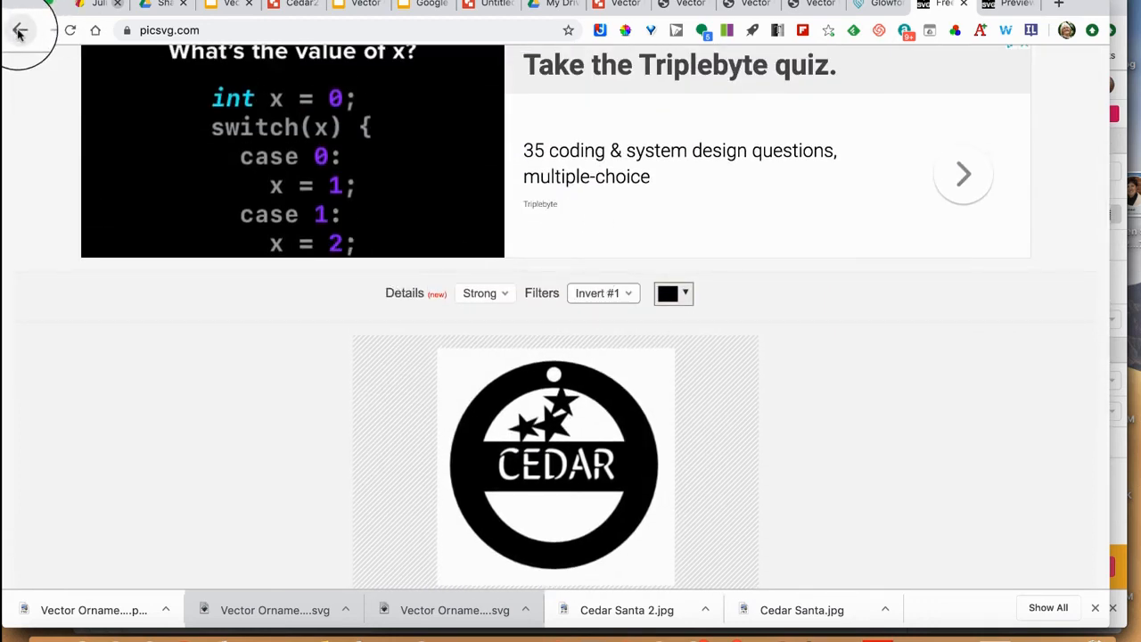
left_click(499, 295)
left_click(489, 318)
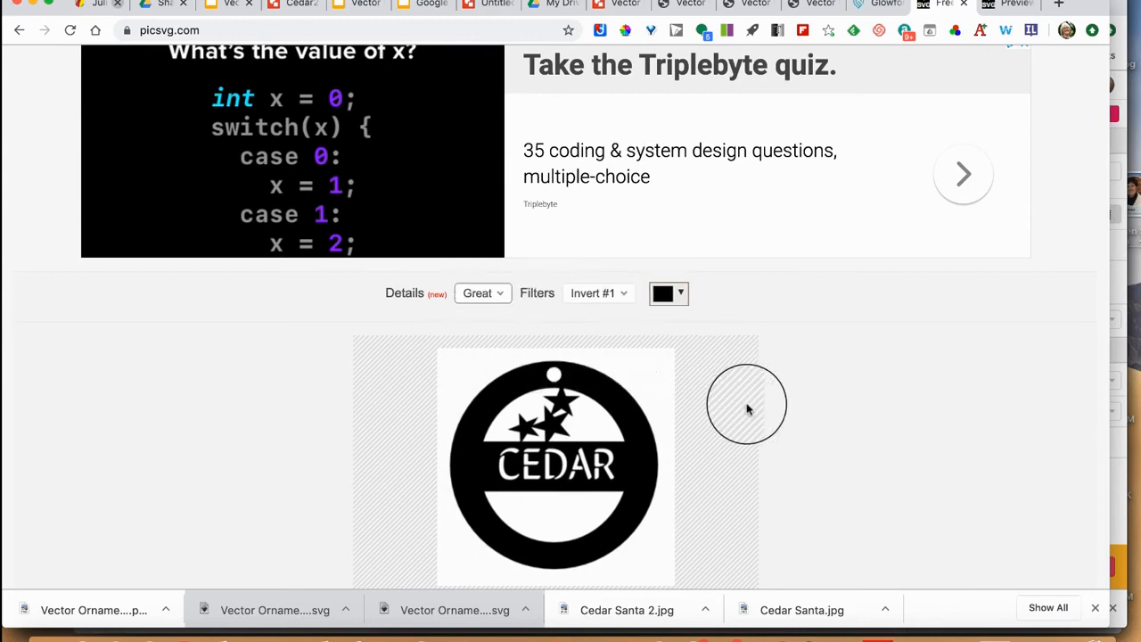
scroll(746, 408, "down", 5)
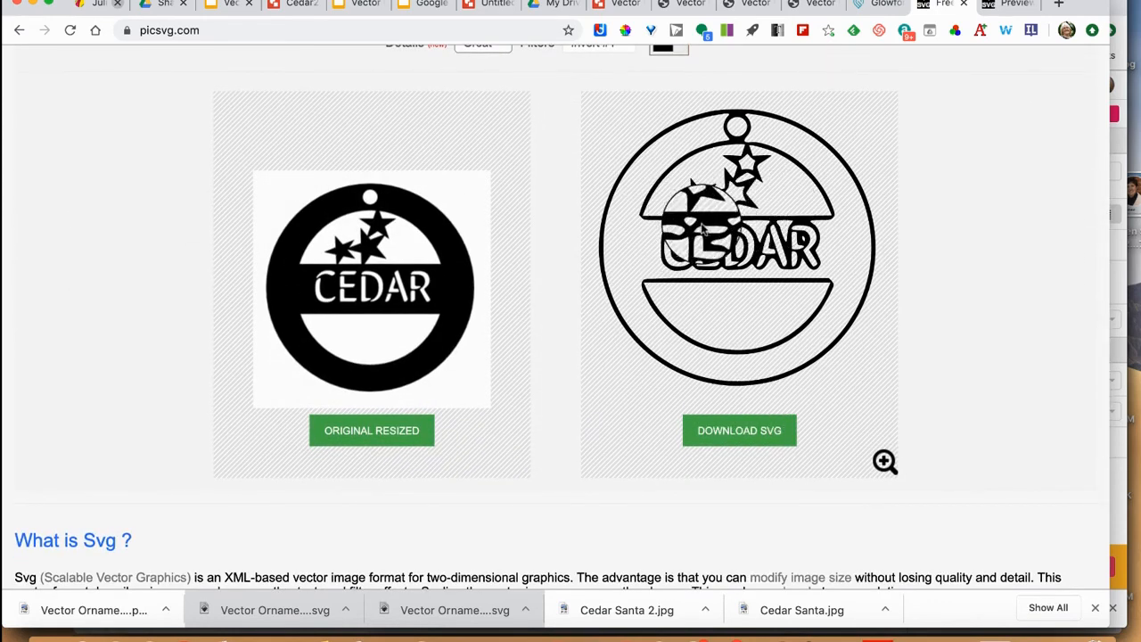
Step: Apply the Ready #3 filter to the ornament, check the solid conversion, and download it as an SVG
scroll(740, 223, "up", 5)
left_click(623, 318)
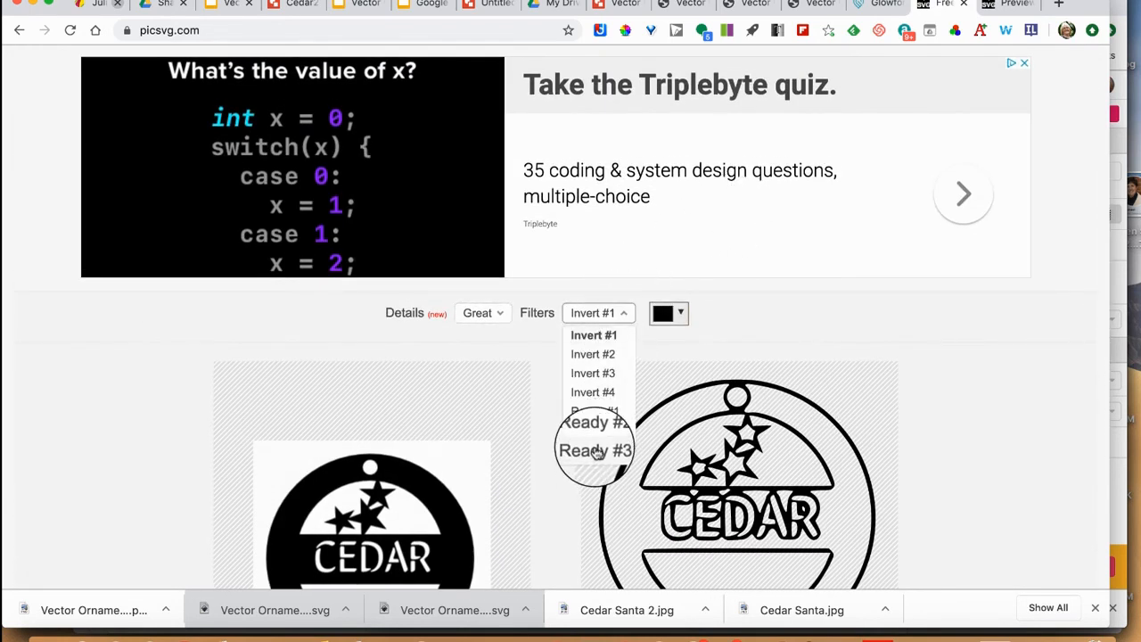
left_click(597, 452)
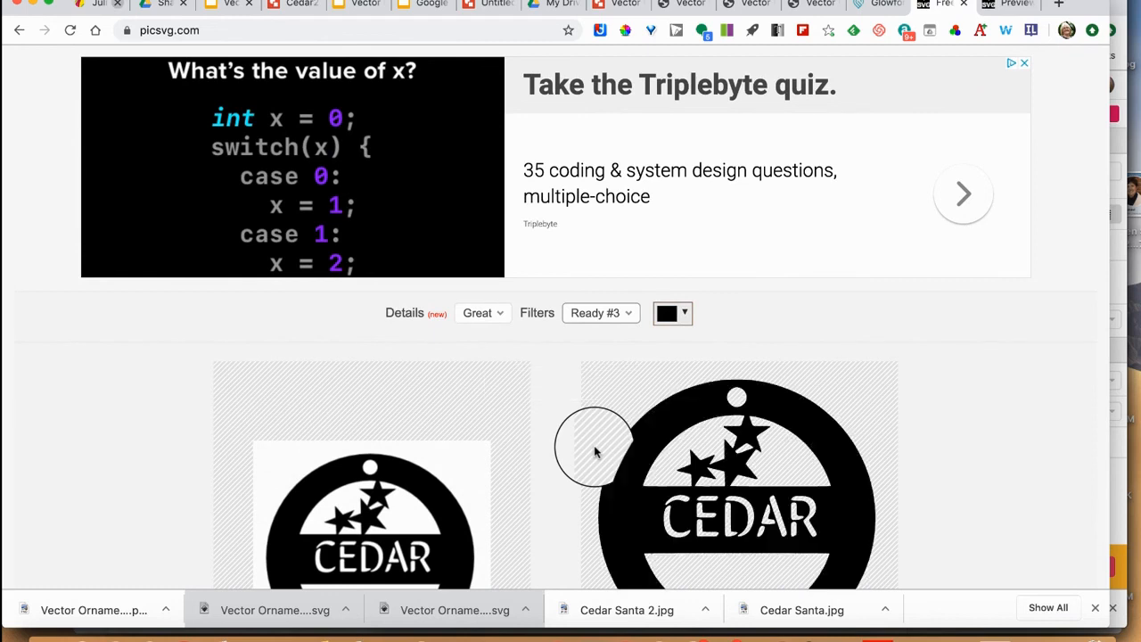
scroll(596, 451, "down", 5)
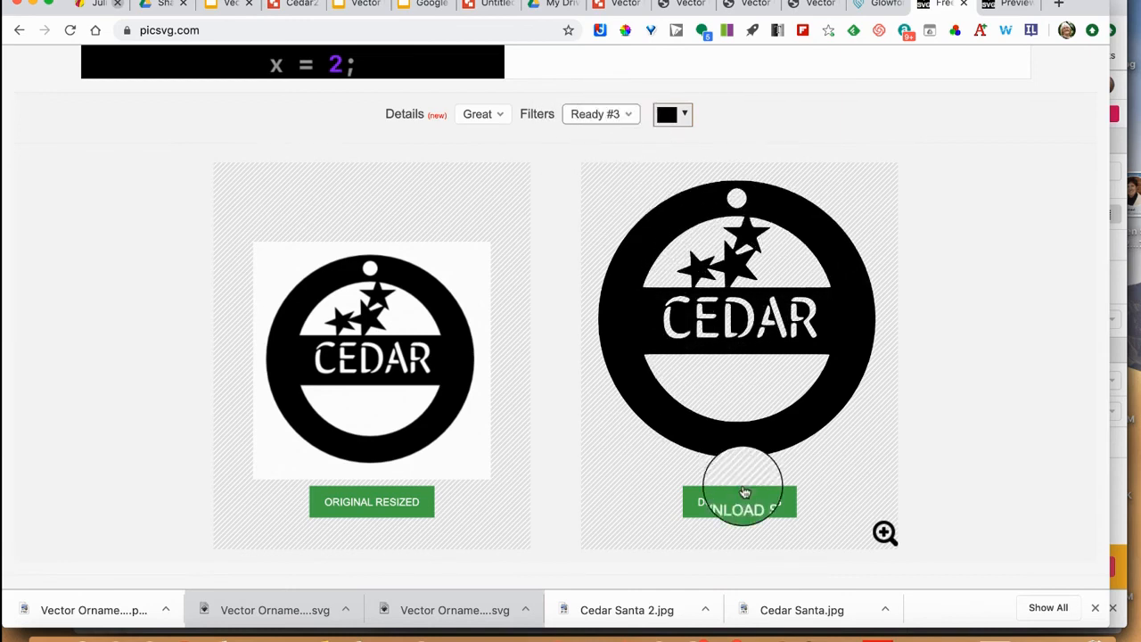
scroll(740, 330, "up", 2)
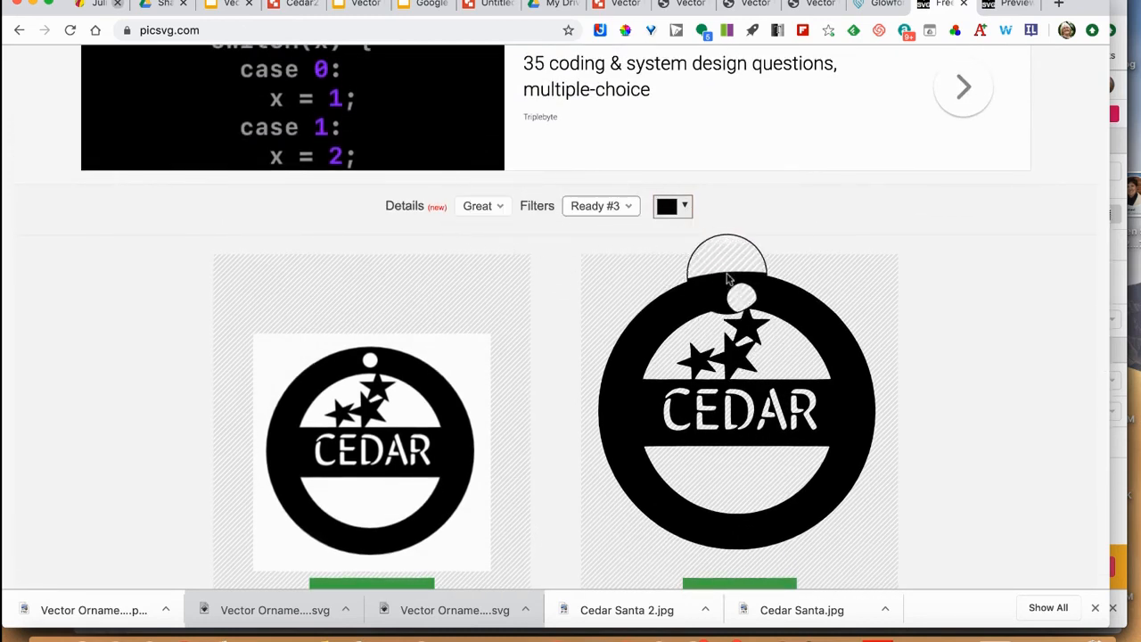
scroll(810, 491, "down", 3)
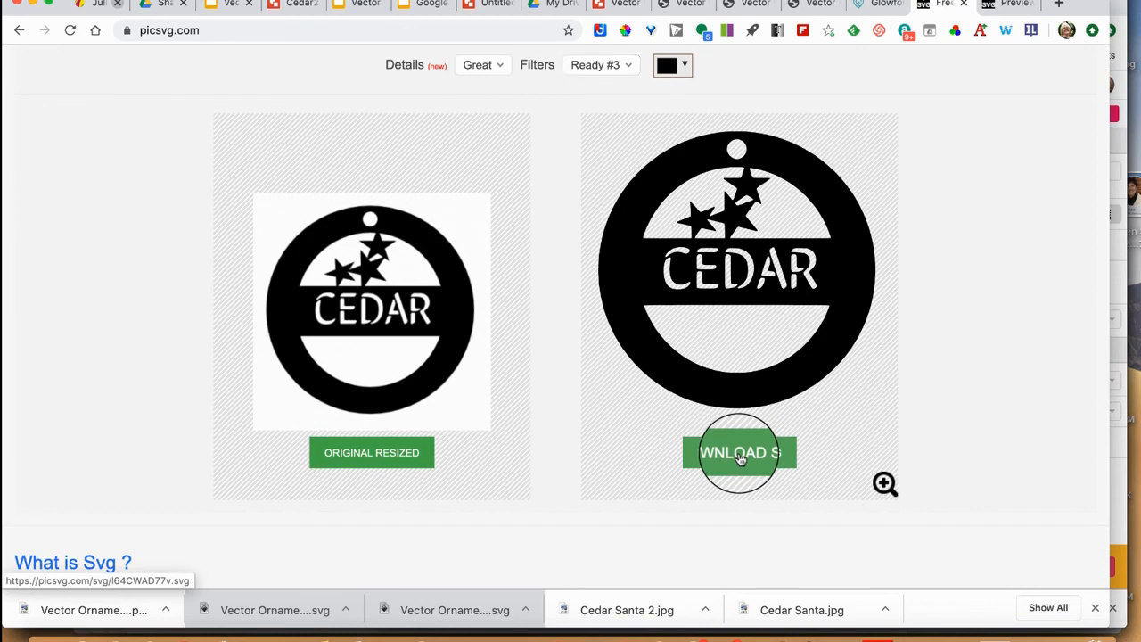
left_click(739, 455)
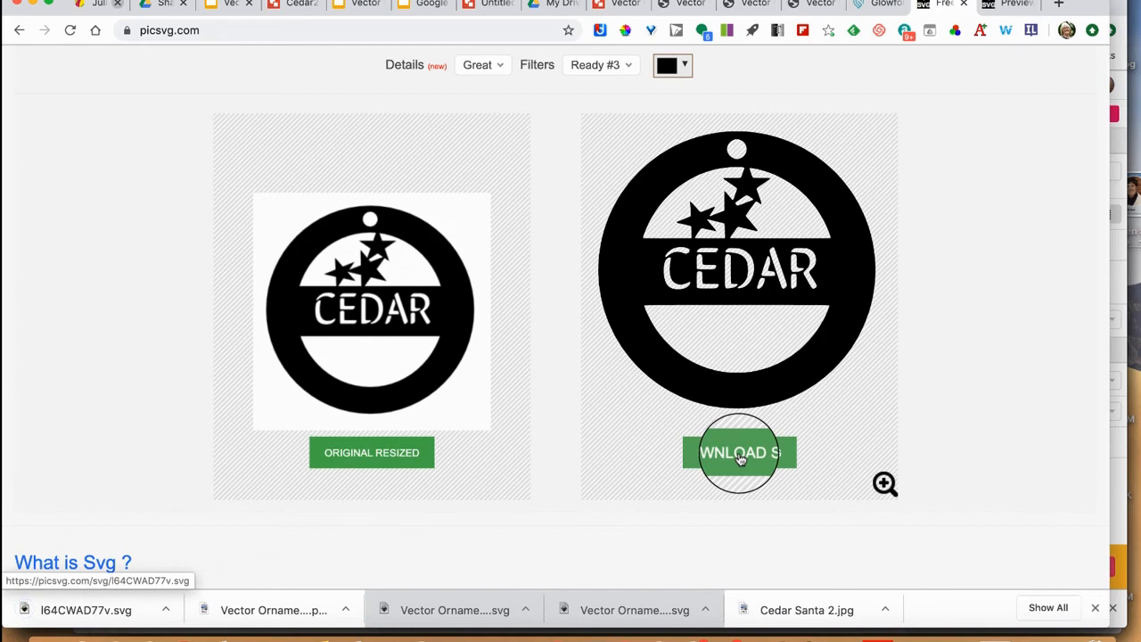
Step: Look at the Cedar2 drawing and the enlarged SVG preview, and return to the converter page
left_click(299, 8)
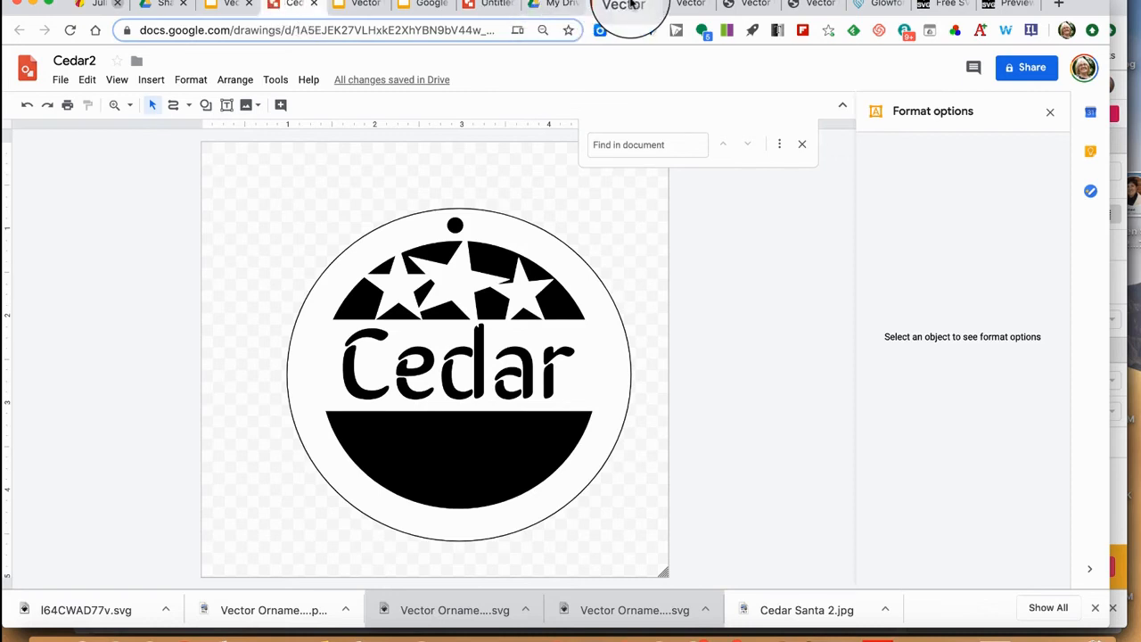
left_click(1018, 7)
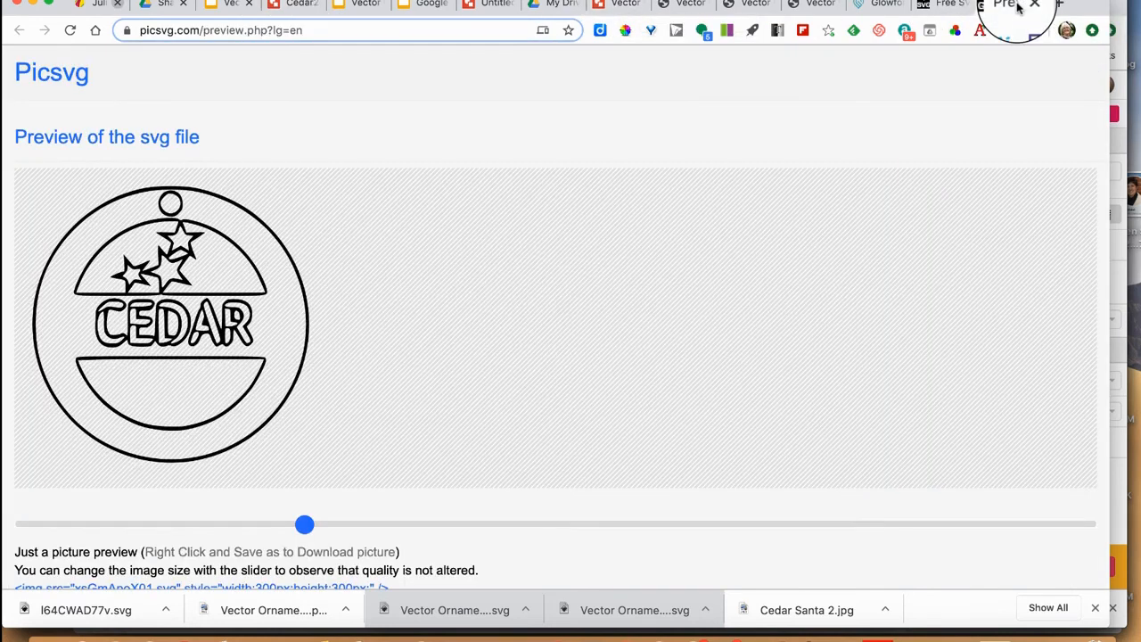
left_click(945, 7)
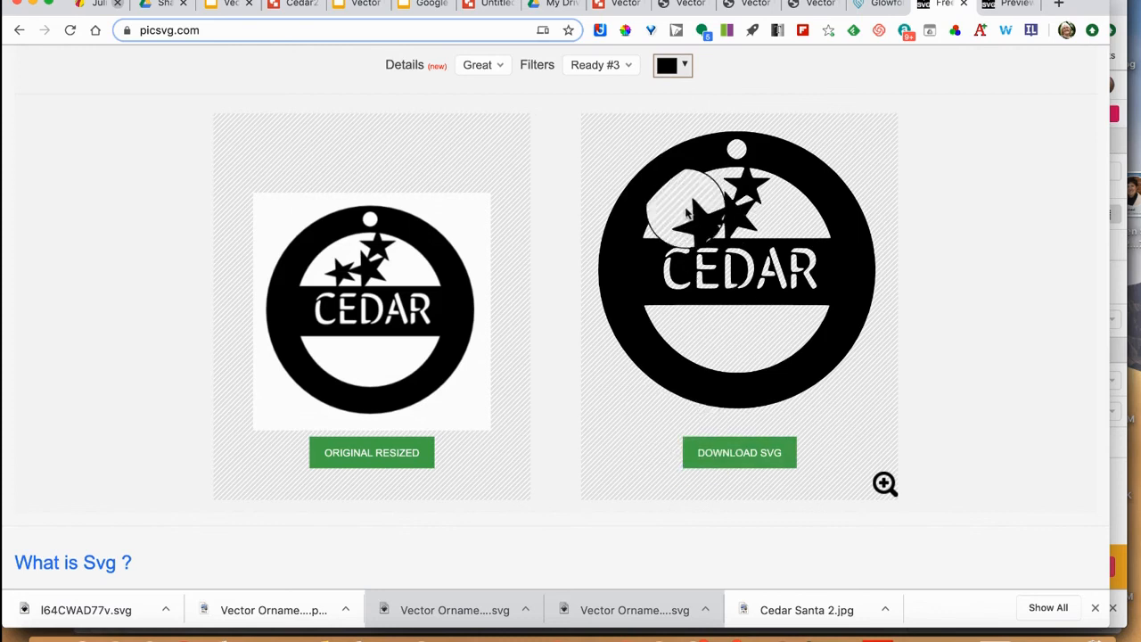
Step: Switch to the Glowforge design and delete the existing CEDAR ornament artwork from the bed
scroll(755, 392, "down", 1)
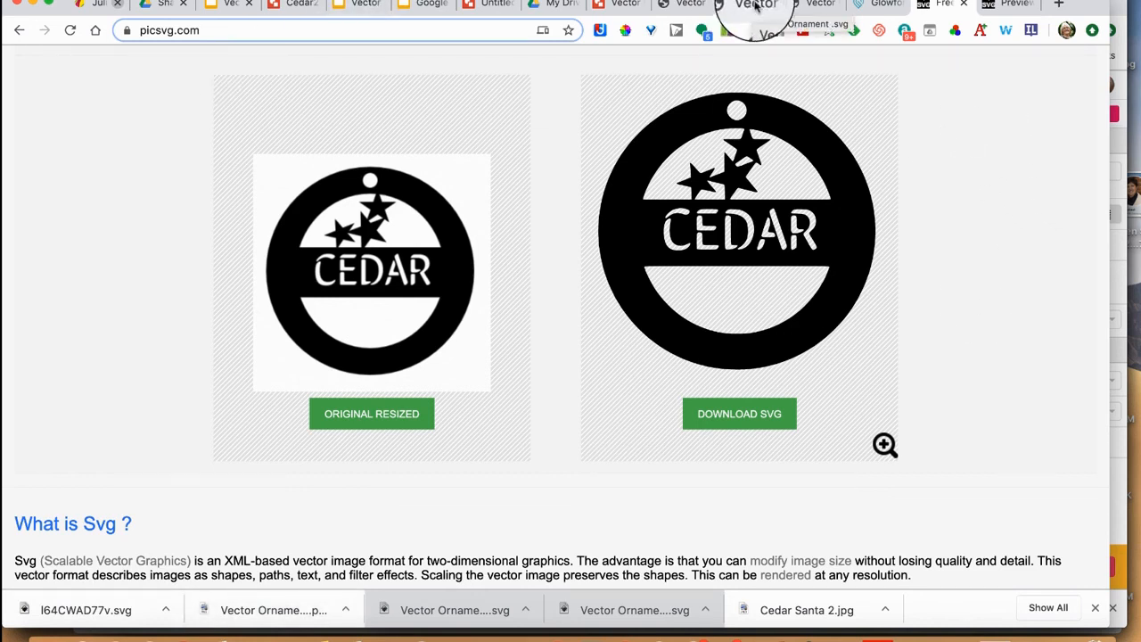
left_click(876, 4)
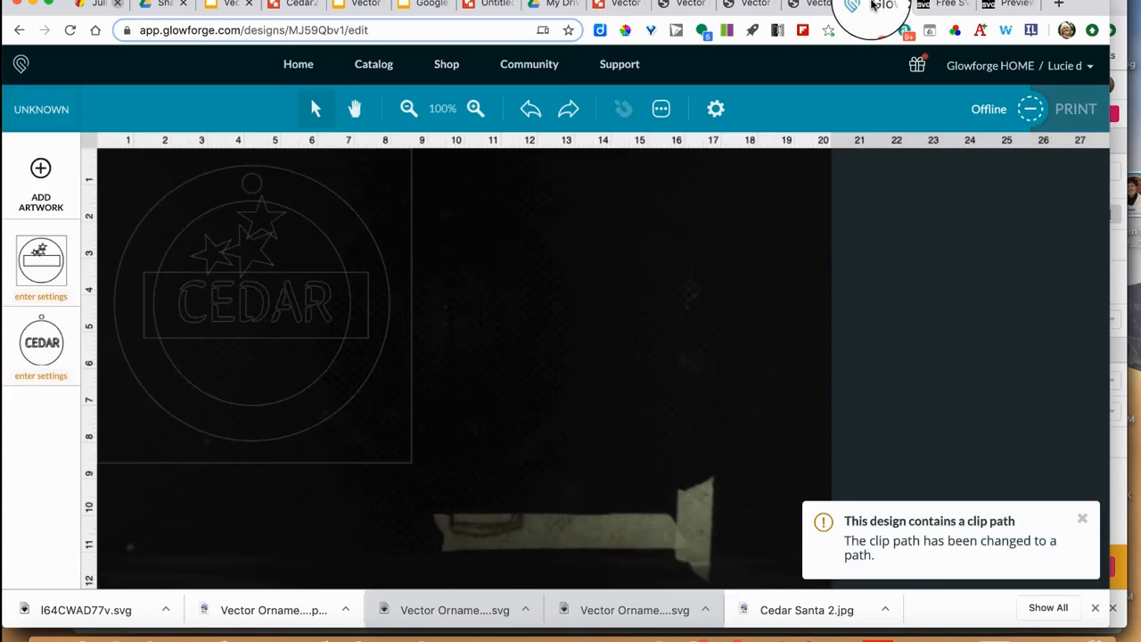
left_click(226, 308)
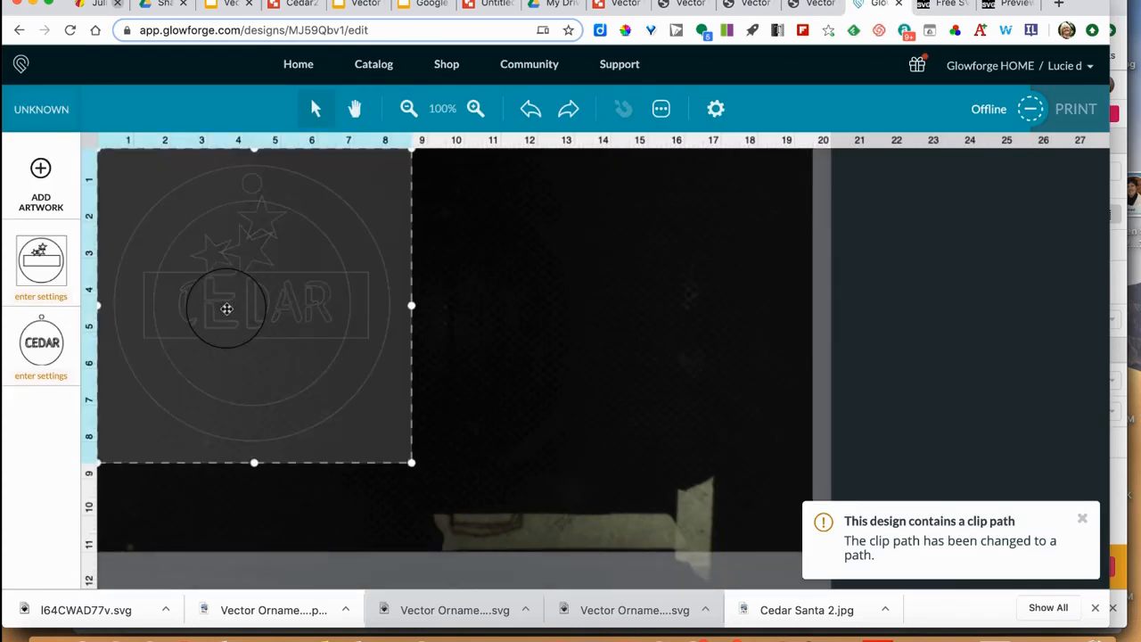
key("Delete")
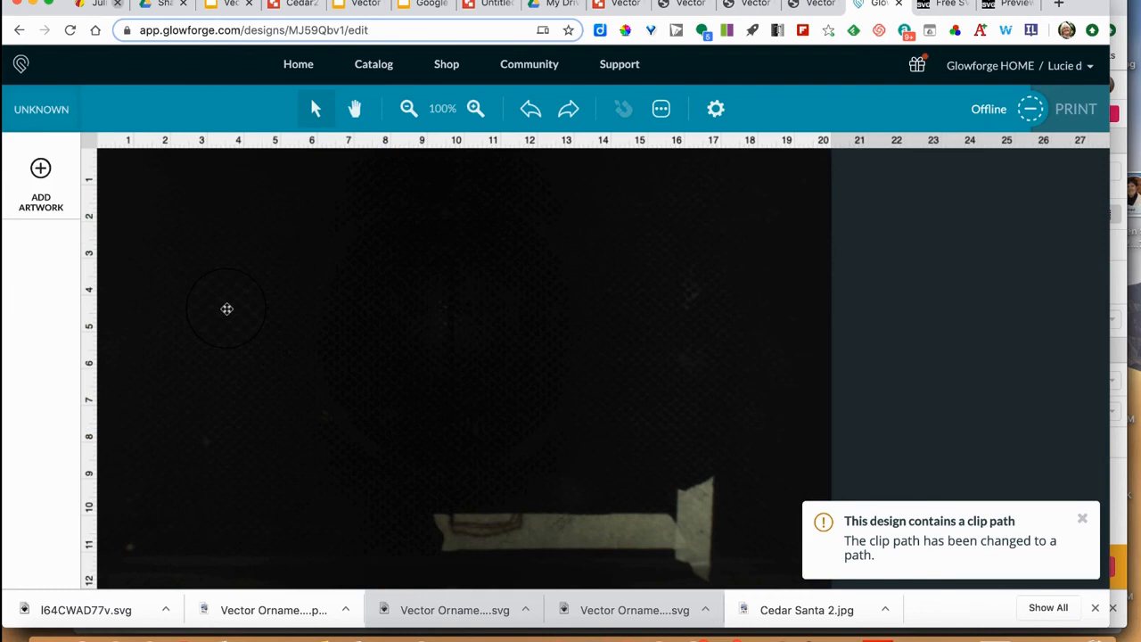
Step: Upload the converted I64CWAD77v.svg from the Downloads folder as new artwork
left_click(40, 168)
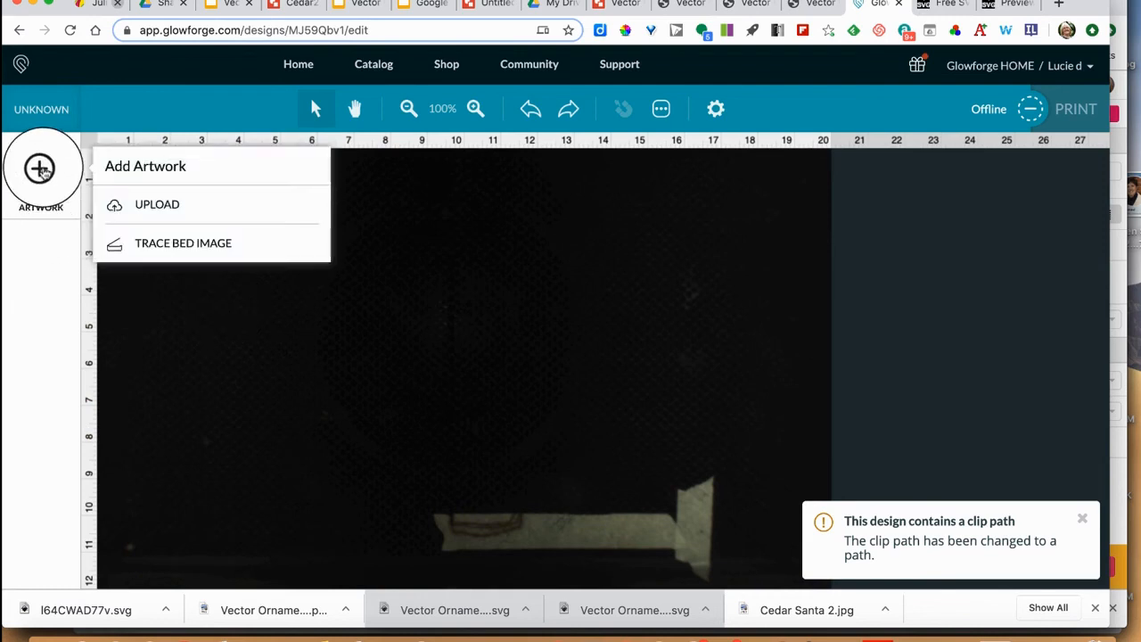
left_click(156, 204)
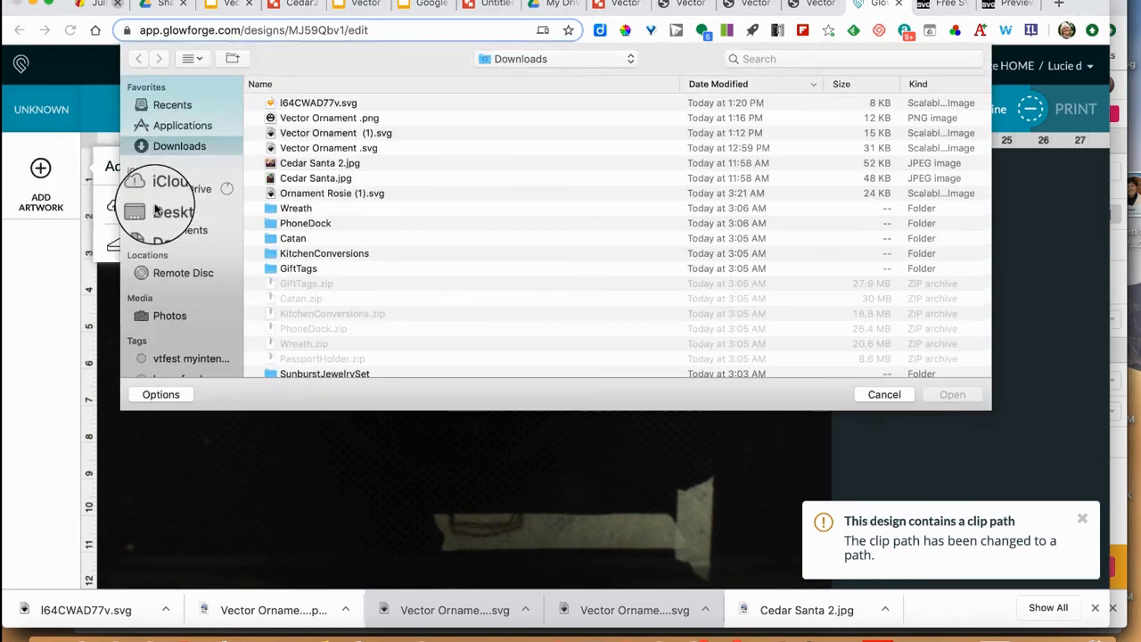
left_click(309, 104)
left_click(951, 394)
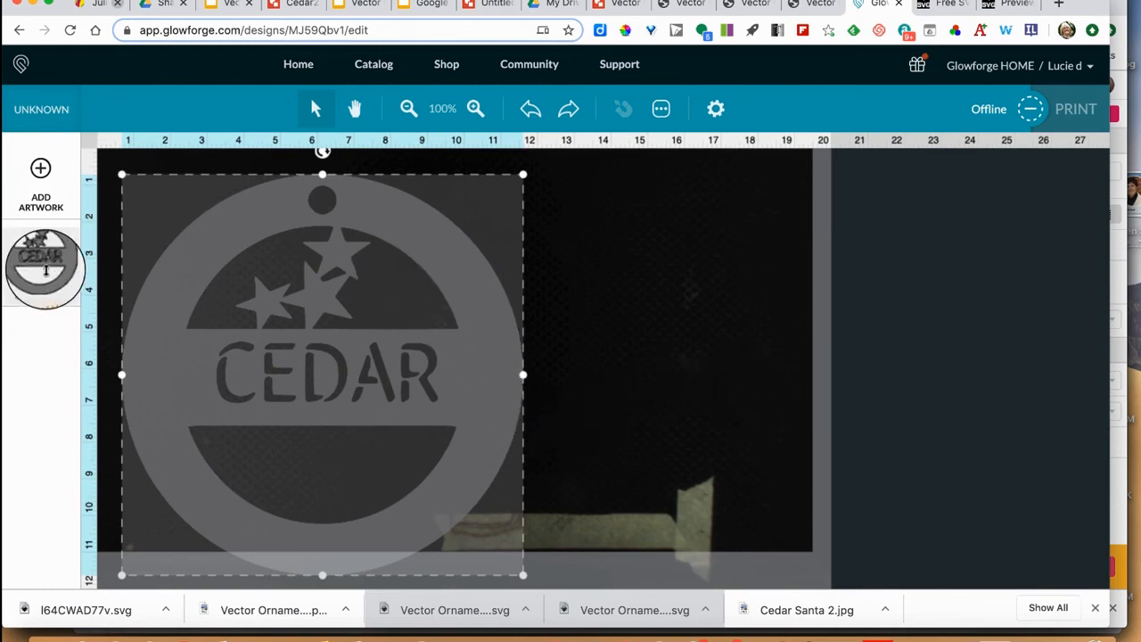
Step: Set the ornament artwork to Cut with the custom cardboard 400 Full setting
left_click(45, 269)
left_click(190, 165)
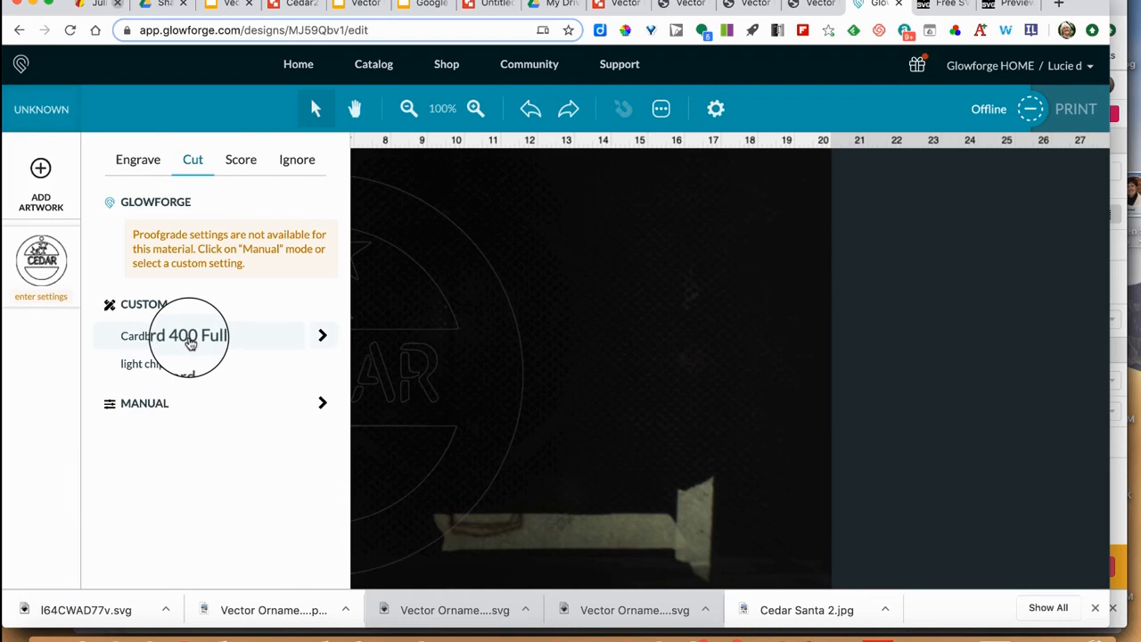
left_click(189, 344)
left_click(655, 429)
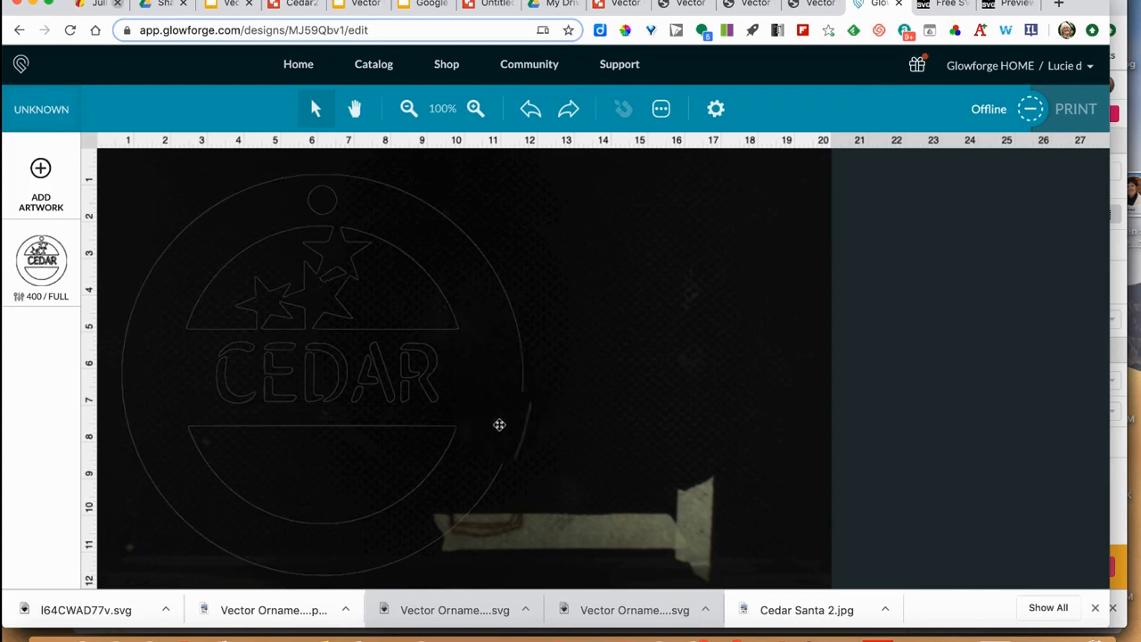
Step: Scale the ornament down proportionally to about 4.5 inches wide, keeping it near the bed's upper-left corner
left_click(476, 287)
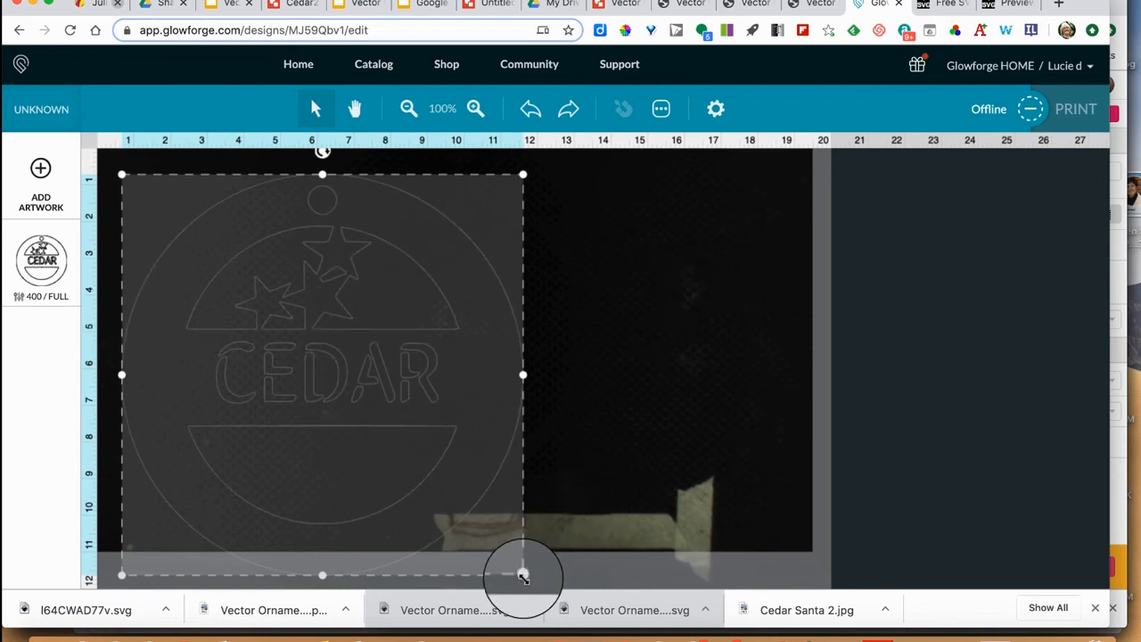
left_click_drag(523, 575, 206, 340)
Step: Examine the ornament's cut lines up close, checking the joined stars, the stencil CEDAR letters and the overall outline
left_click(473, 107)
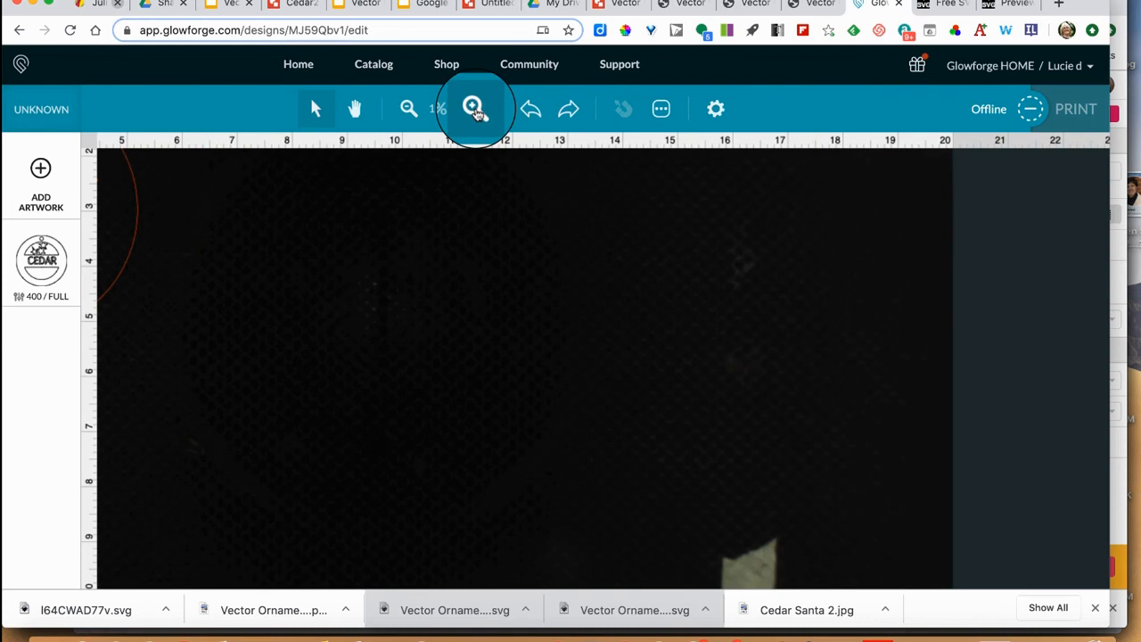
left_click(476, 112)
left_click(354, 108)
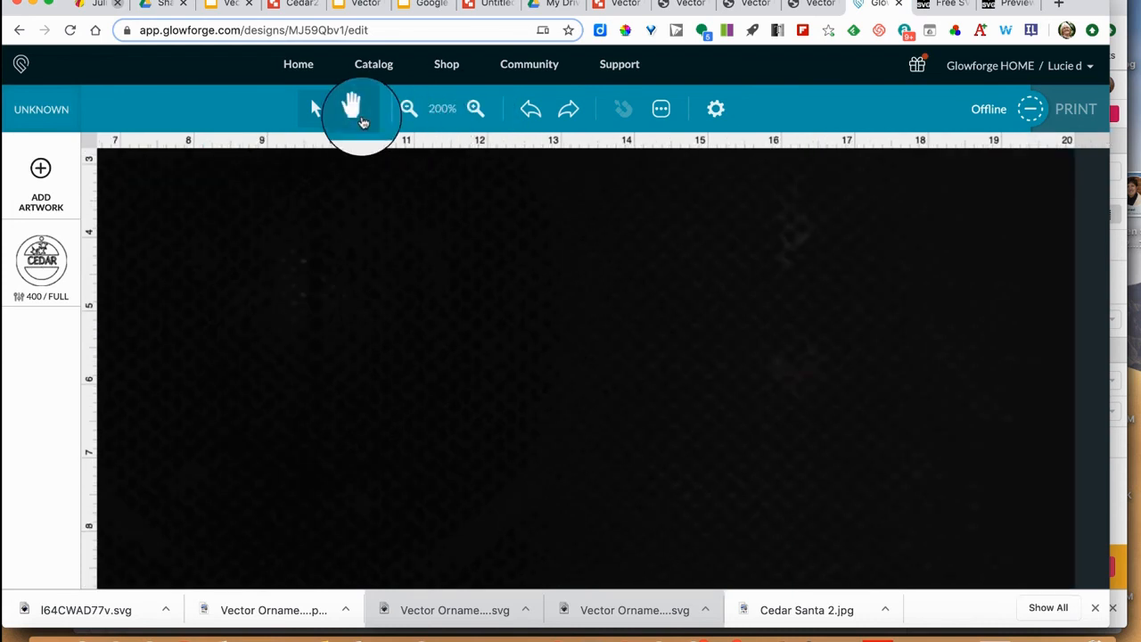
left_click_drag(334, 252, 874, 441)
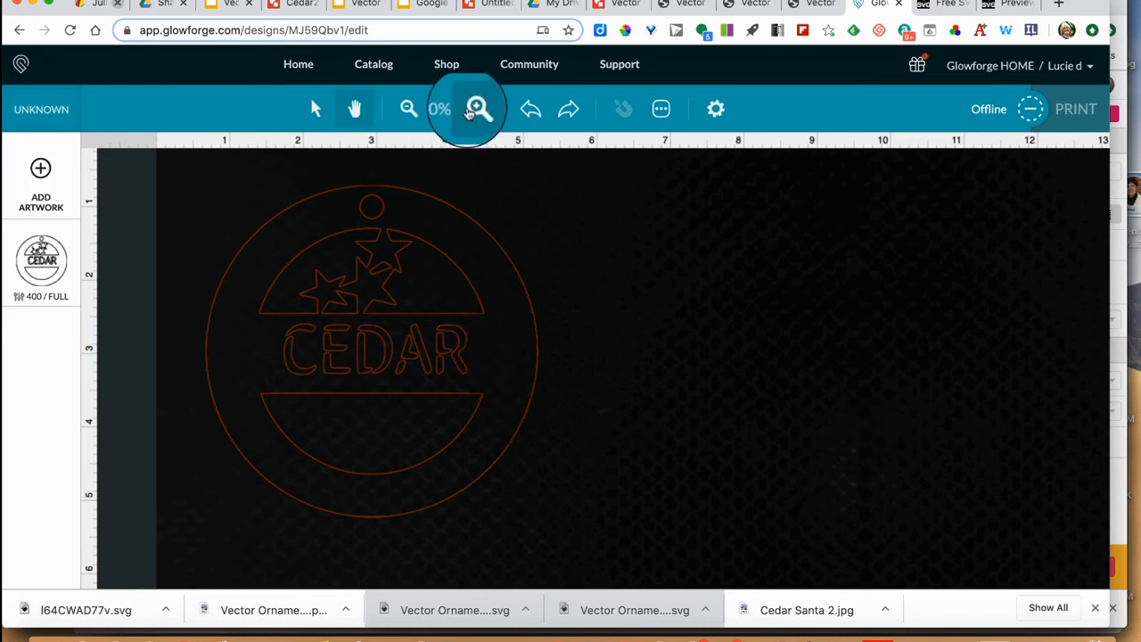
left_click(474, 108)
left_click(474, 108)
left_click(474, 108)
left_click_drag(332, 278, 597, 283)
left_click_drag(527, 354, 499, 413)
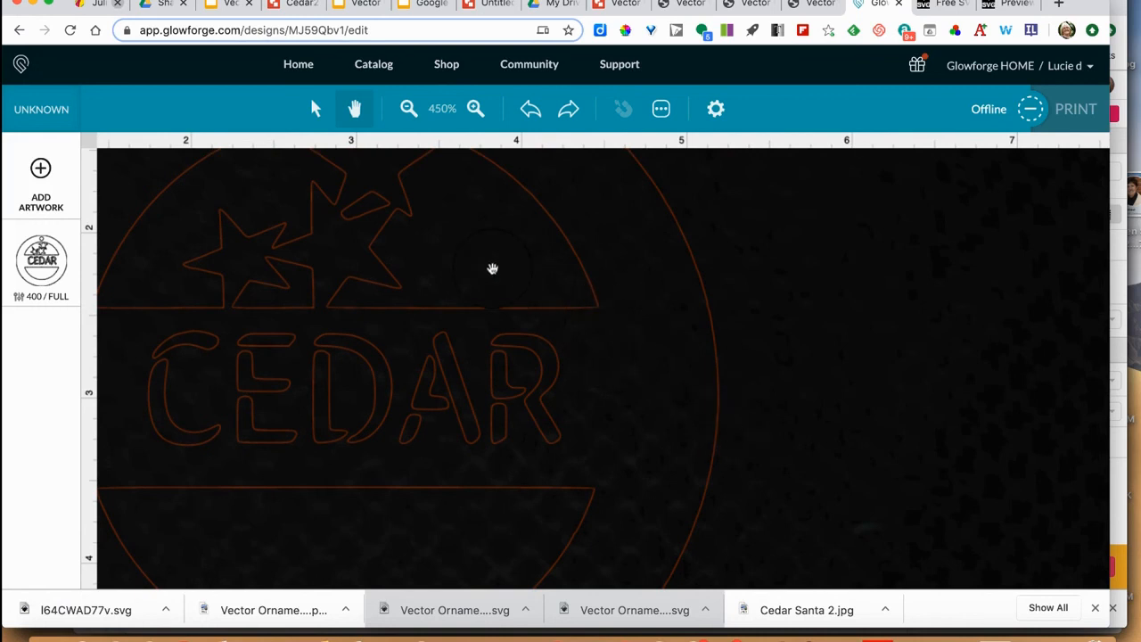
left_click(408, 108)
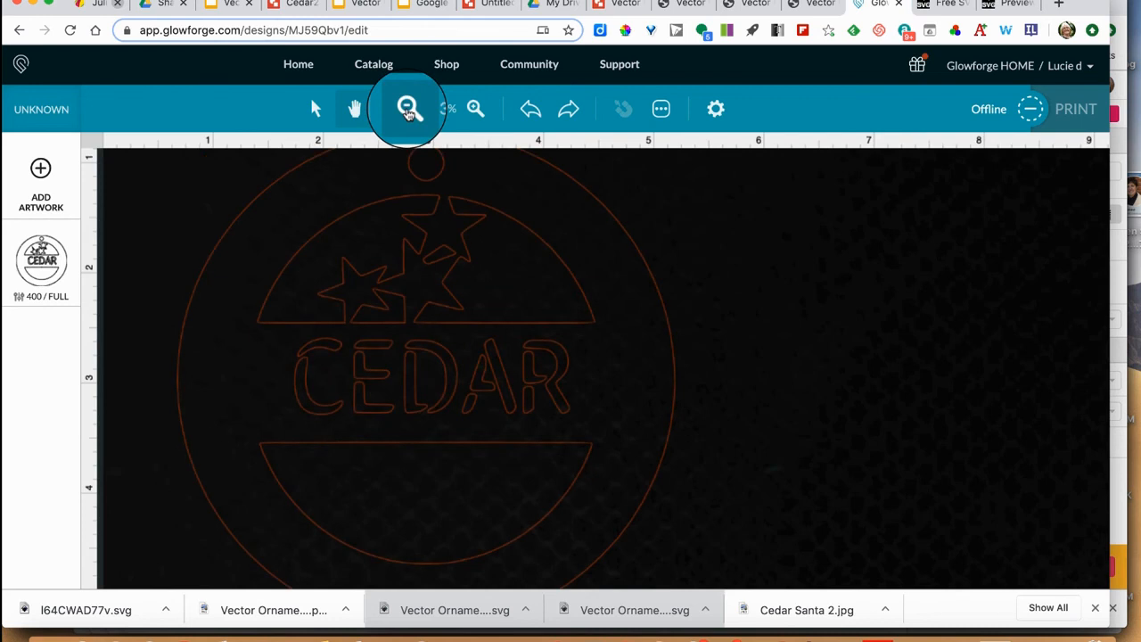
left_click(408, 108)
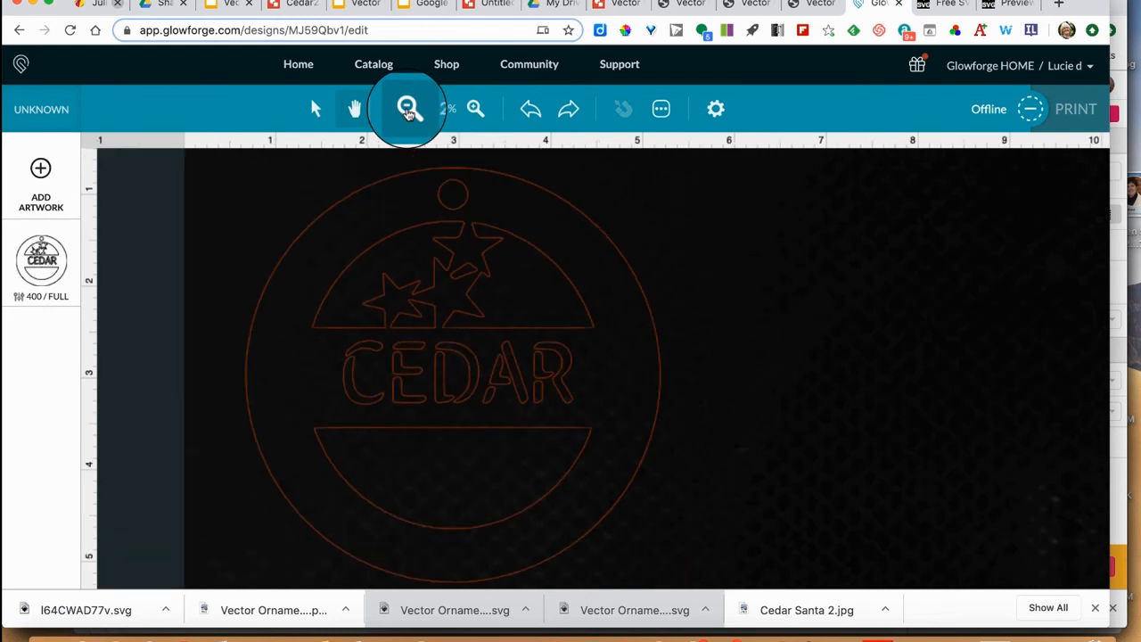
left_click(408, 107)
left_click_drag(495, 329, 327, 303)
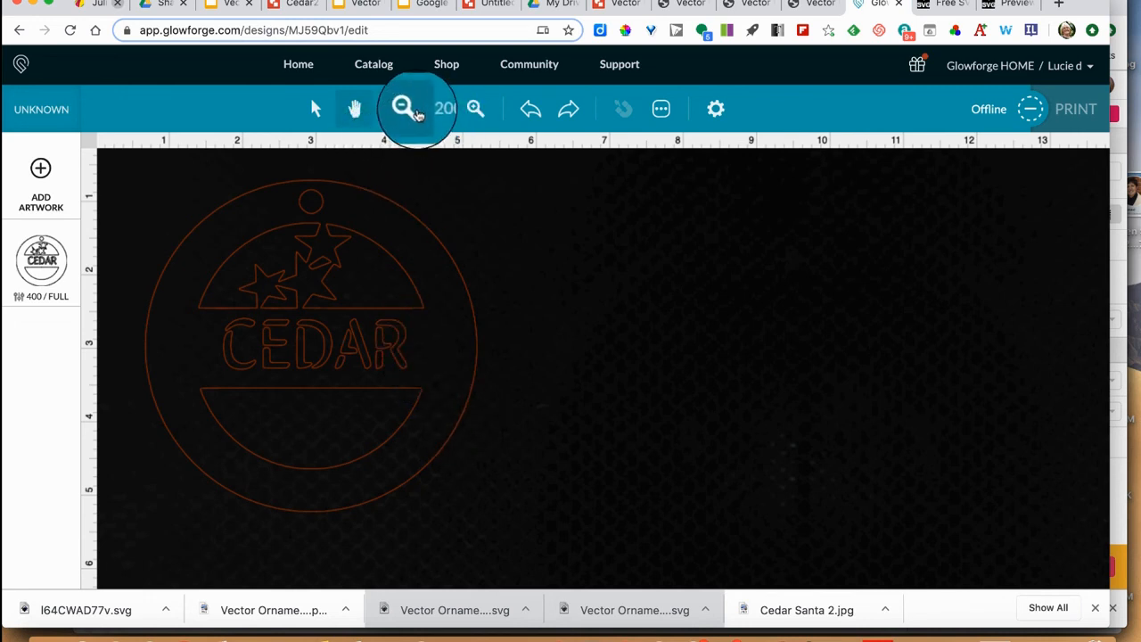
left_click(407, 108)
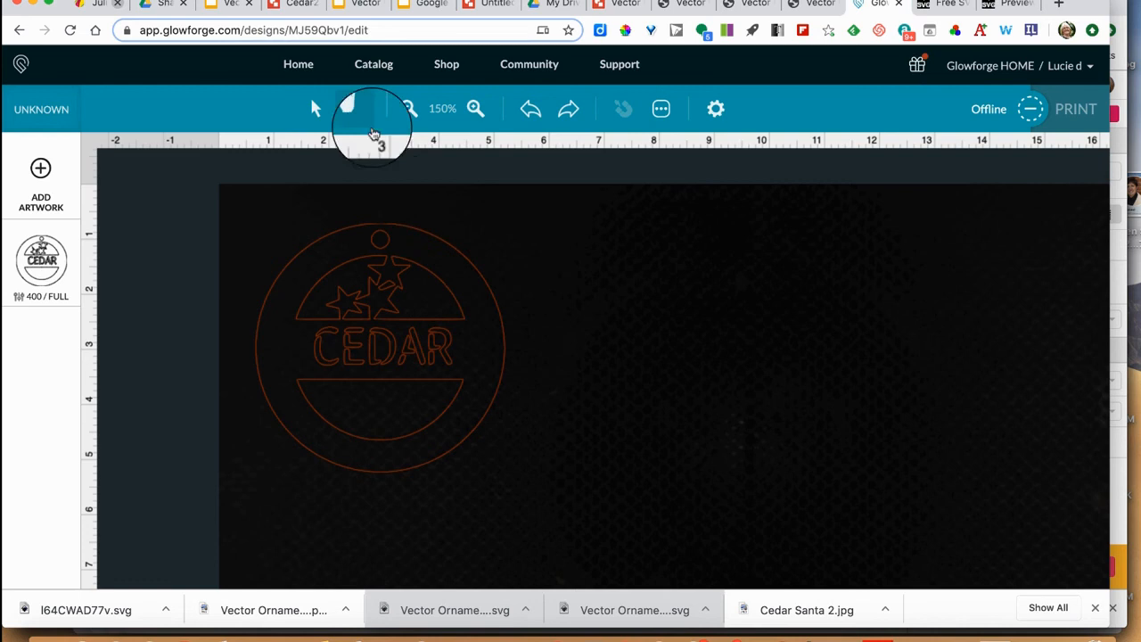
Step: Scale the ornament down proportionally to about 3.6 inches wide and shift it about 0.3 inches to the right on the bed
left_click(314, 107)
left_click(379, 338)
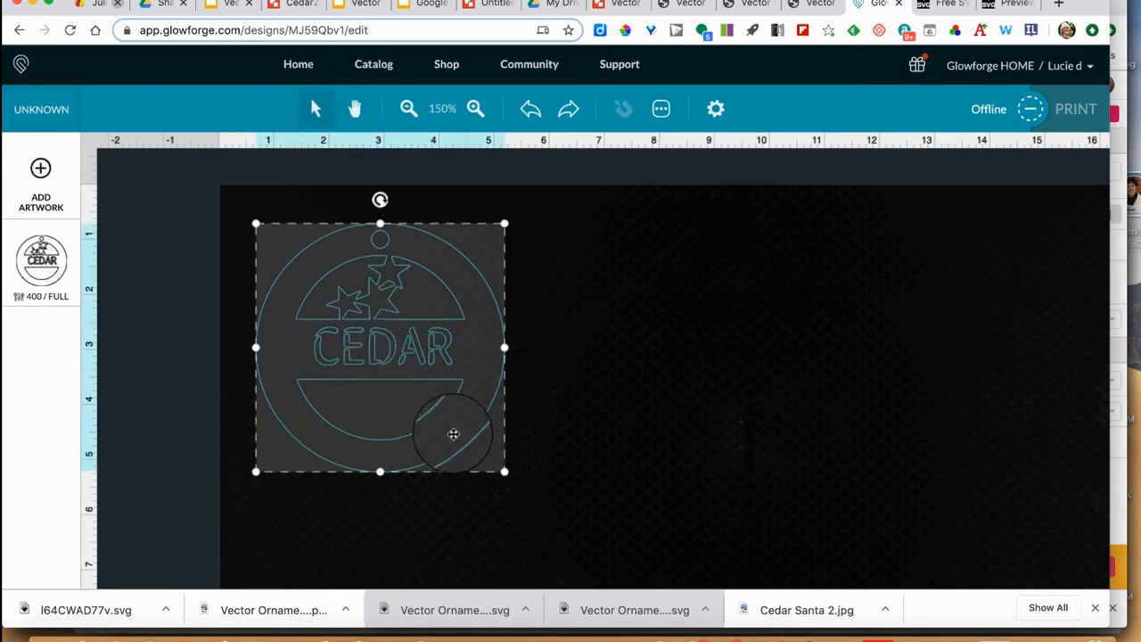
left_click_drag(504, 472, 452, 447)
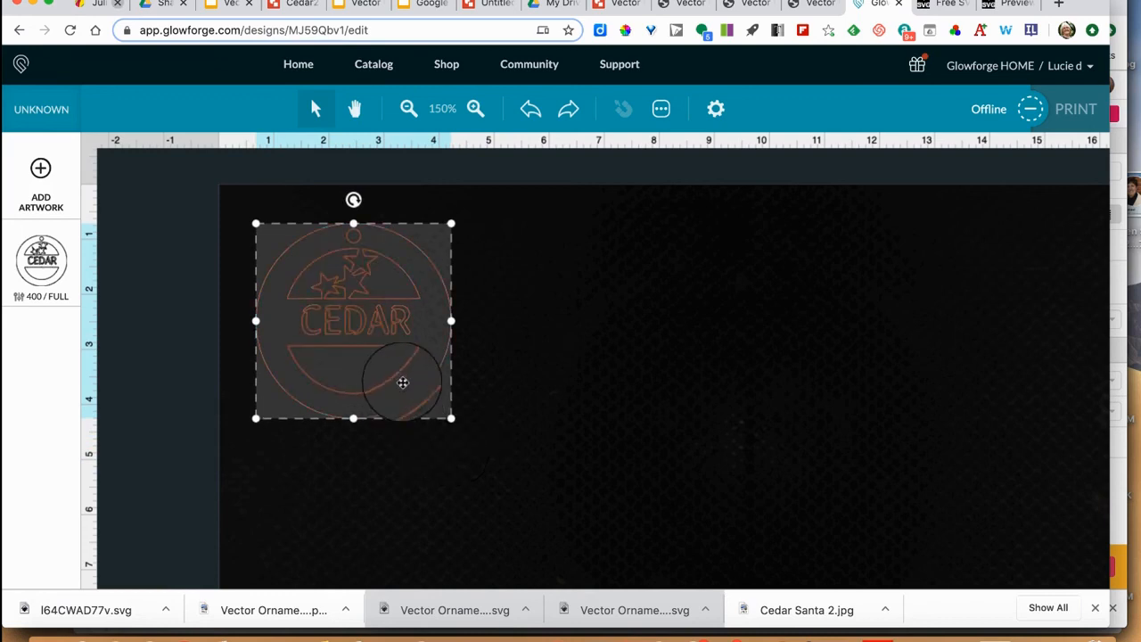
left_click_drag(397, 370, 415, 368)
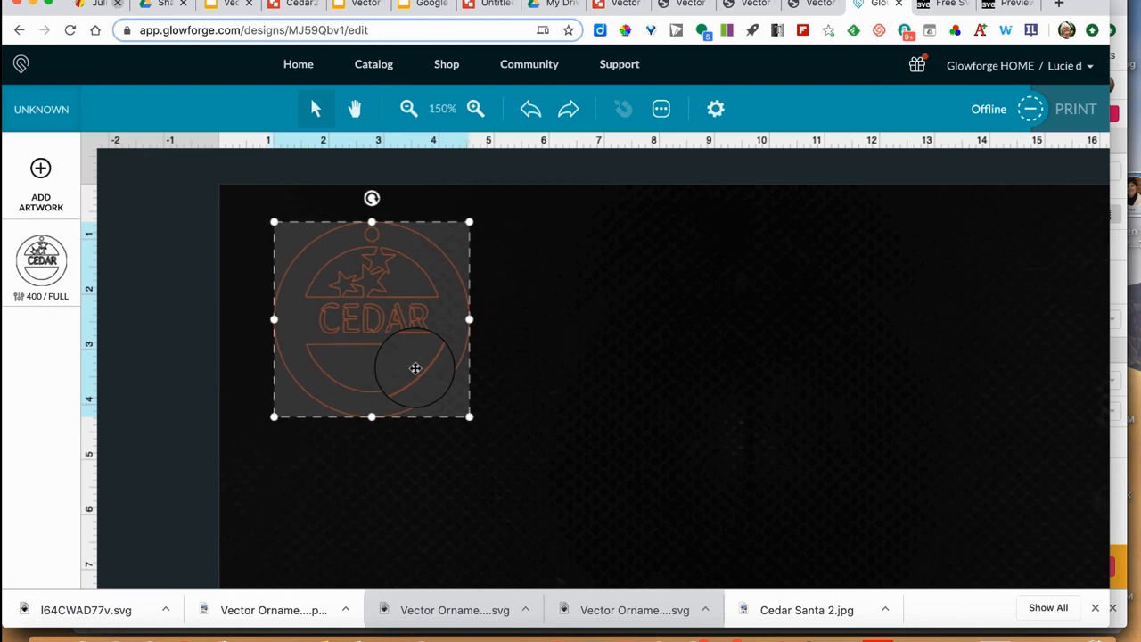
left_click(535, 408)
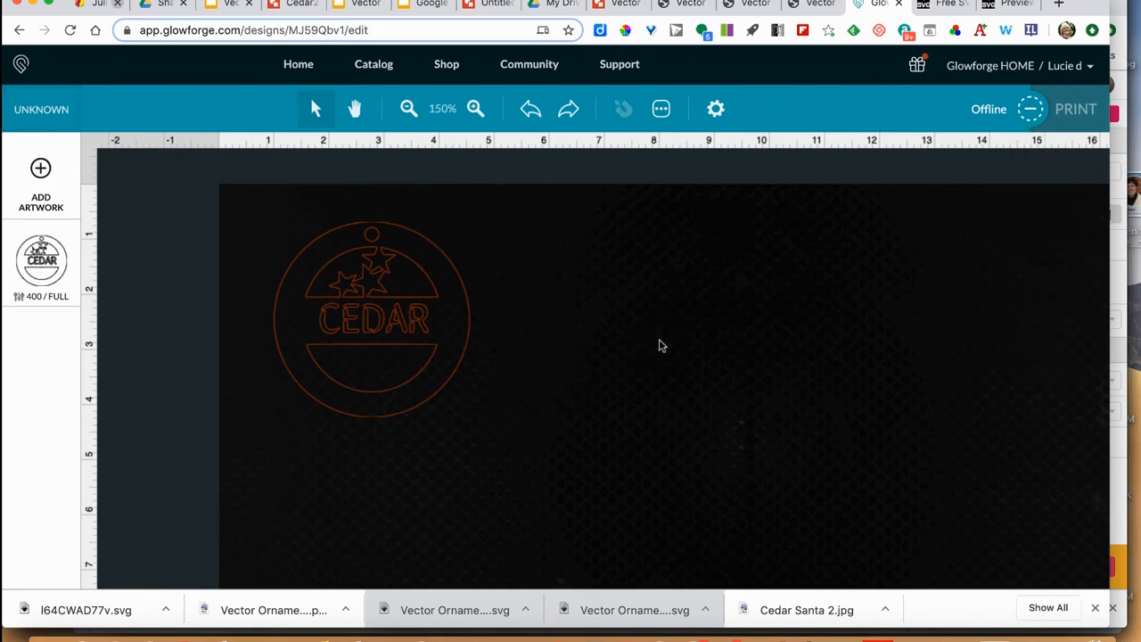
left_click(796, 4)
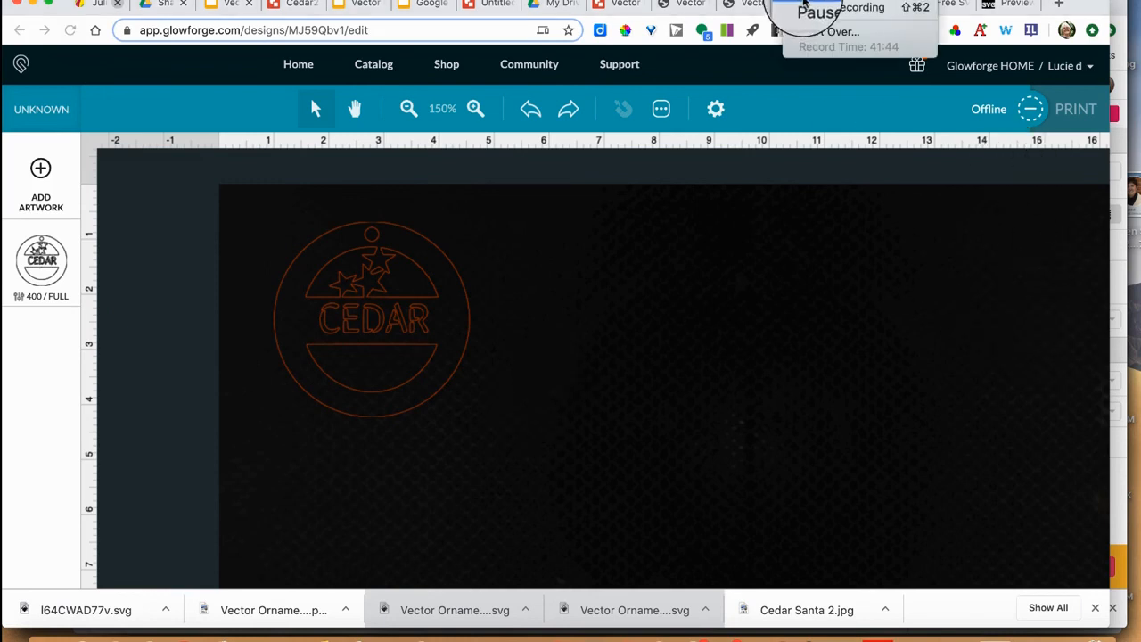